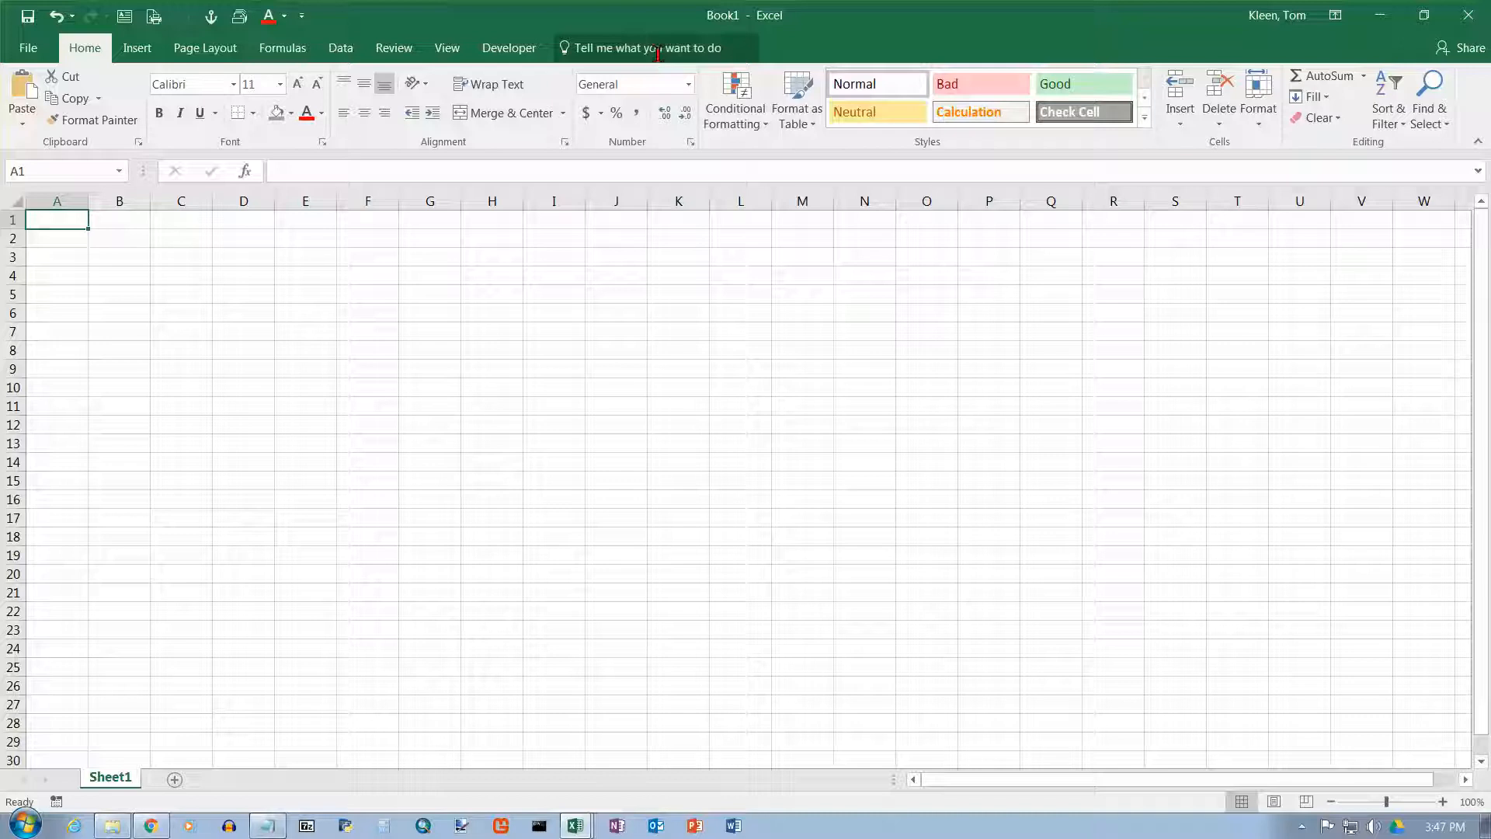
# - Look up help on "dsum" and open the DSUM function article
pyautogui.click(577, 47)
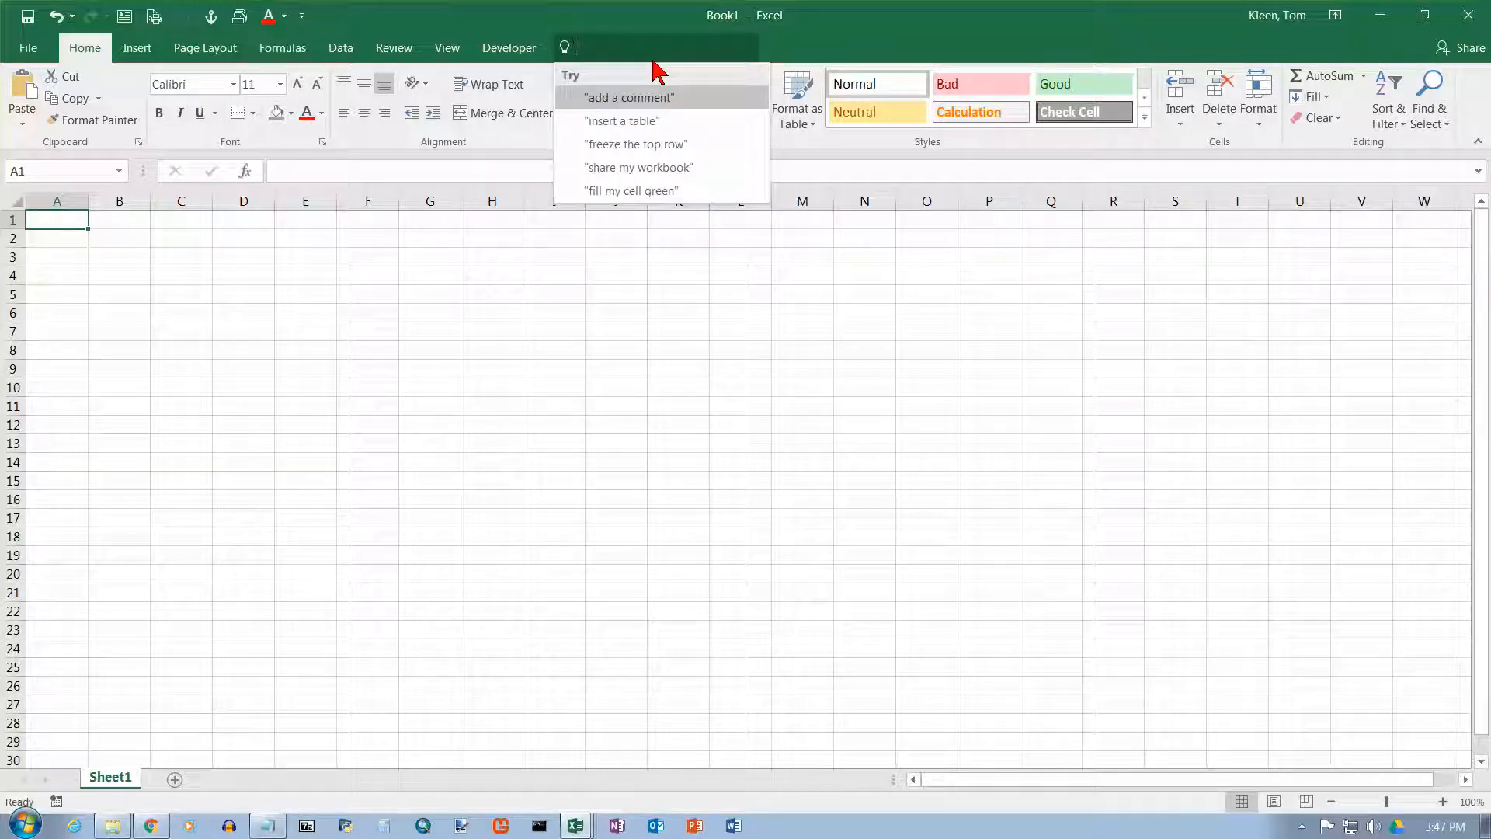
pyautogui.write('dsum')
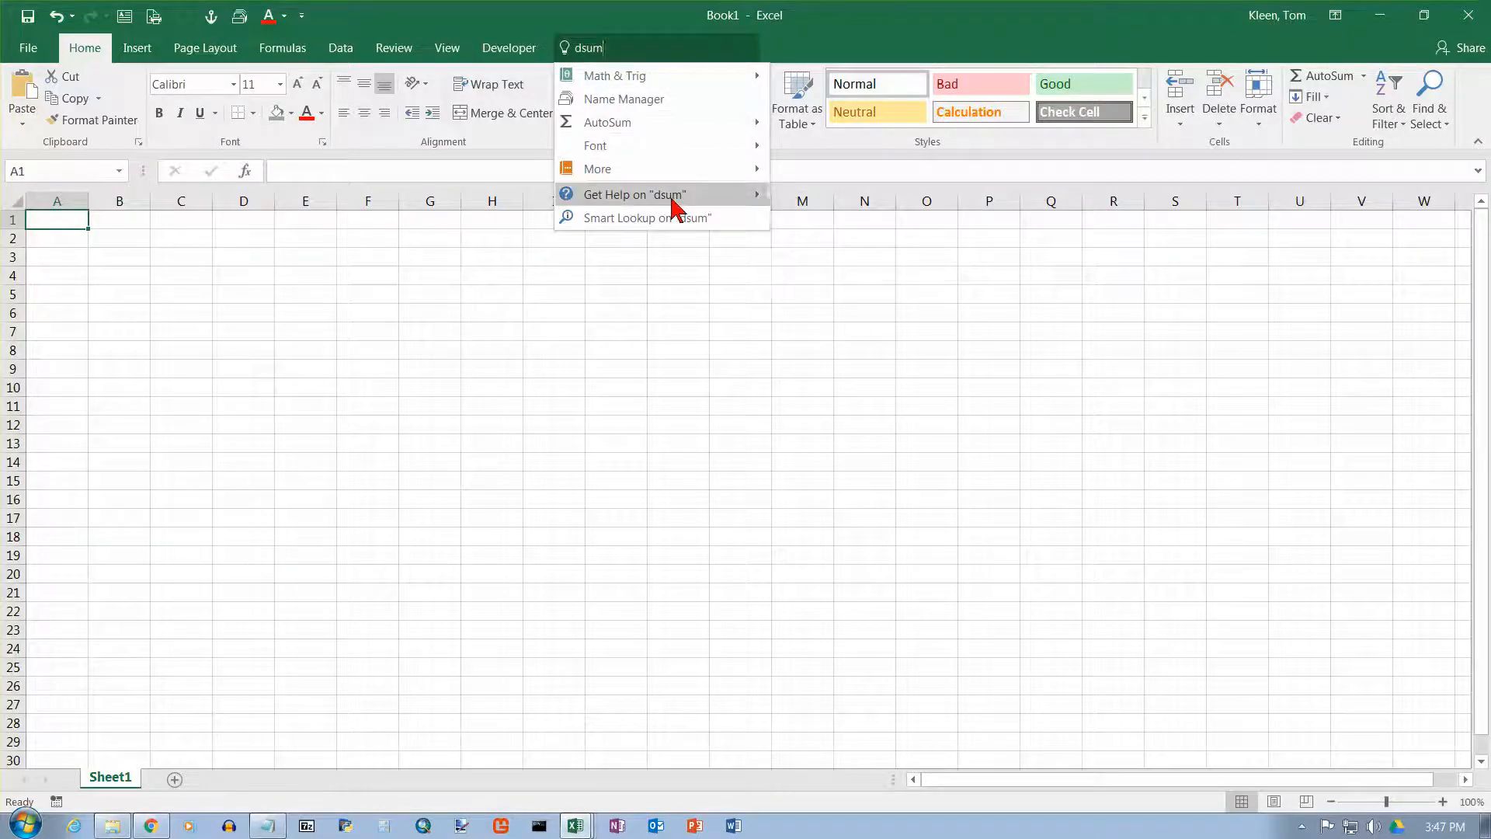
pyautogui.moveTo(675, 202)
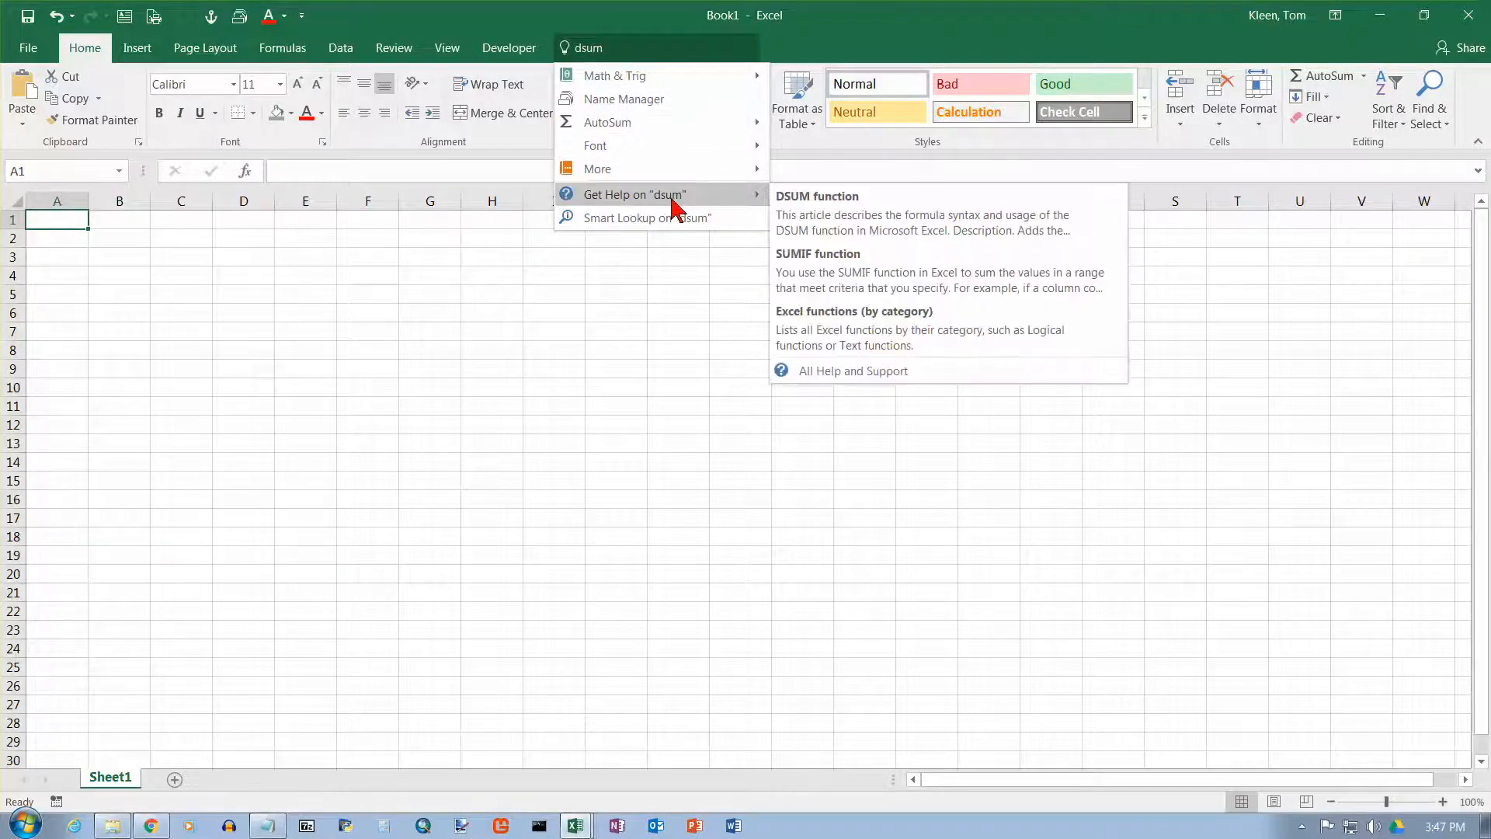
pyautogui.click(828, 206)
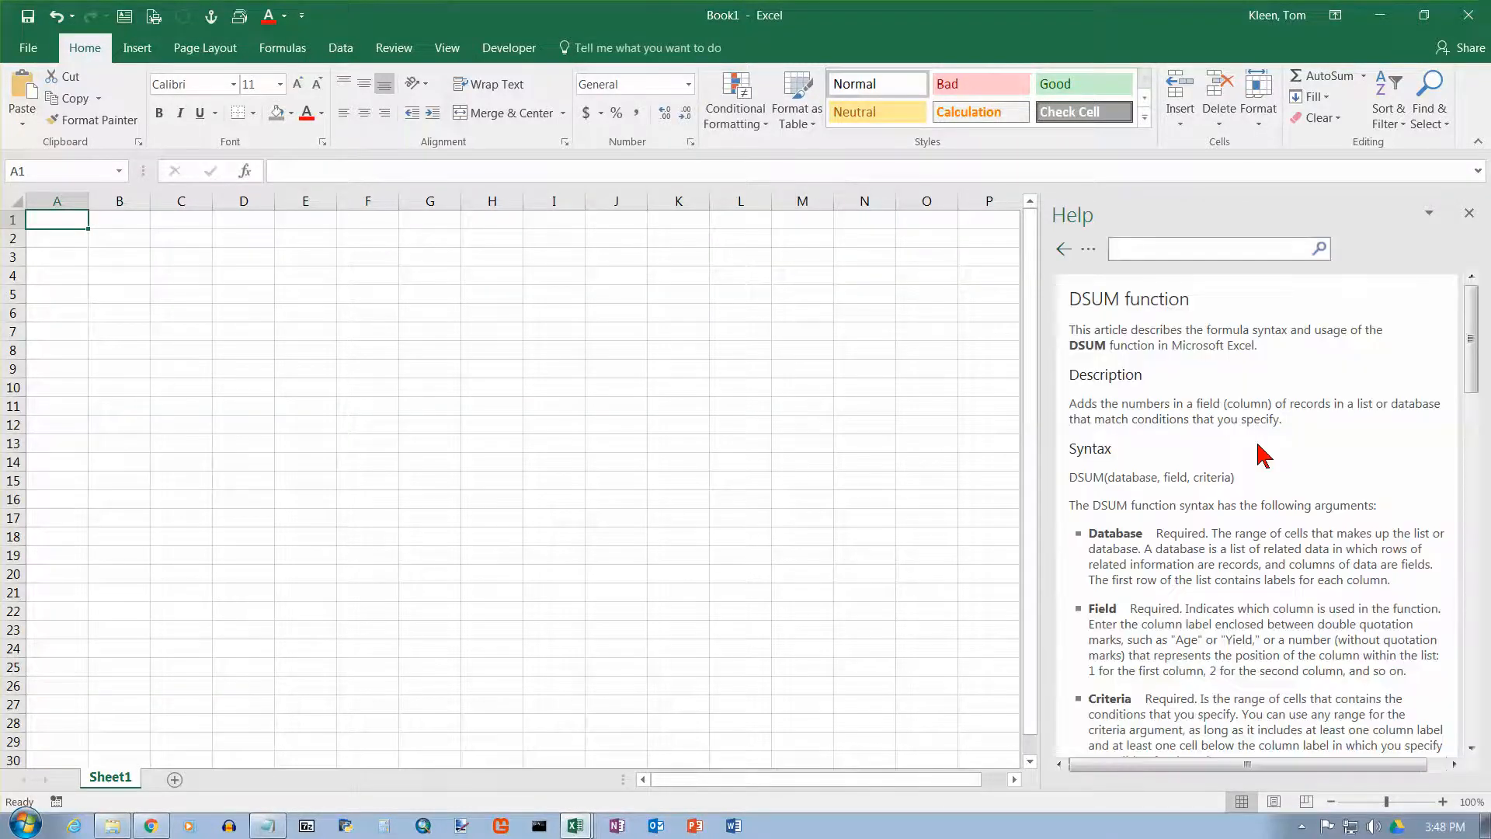
# - Widen the Help pane so the example table in the DSUM article shows all its columns
pyautogui.scroll(-7, 1290, 435)
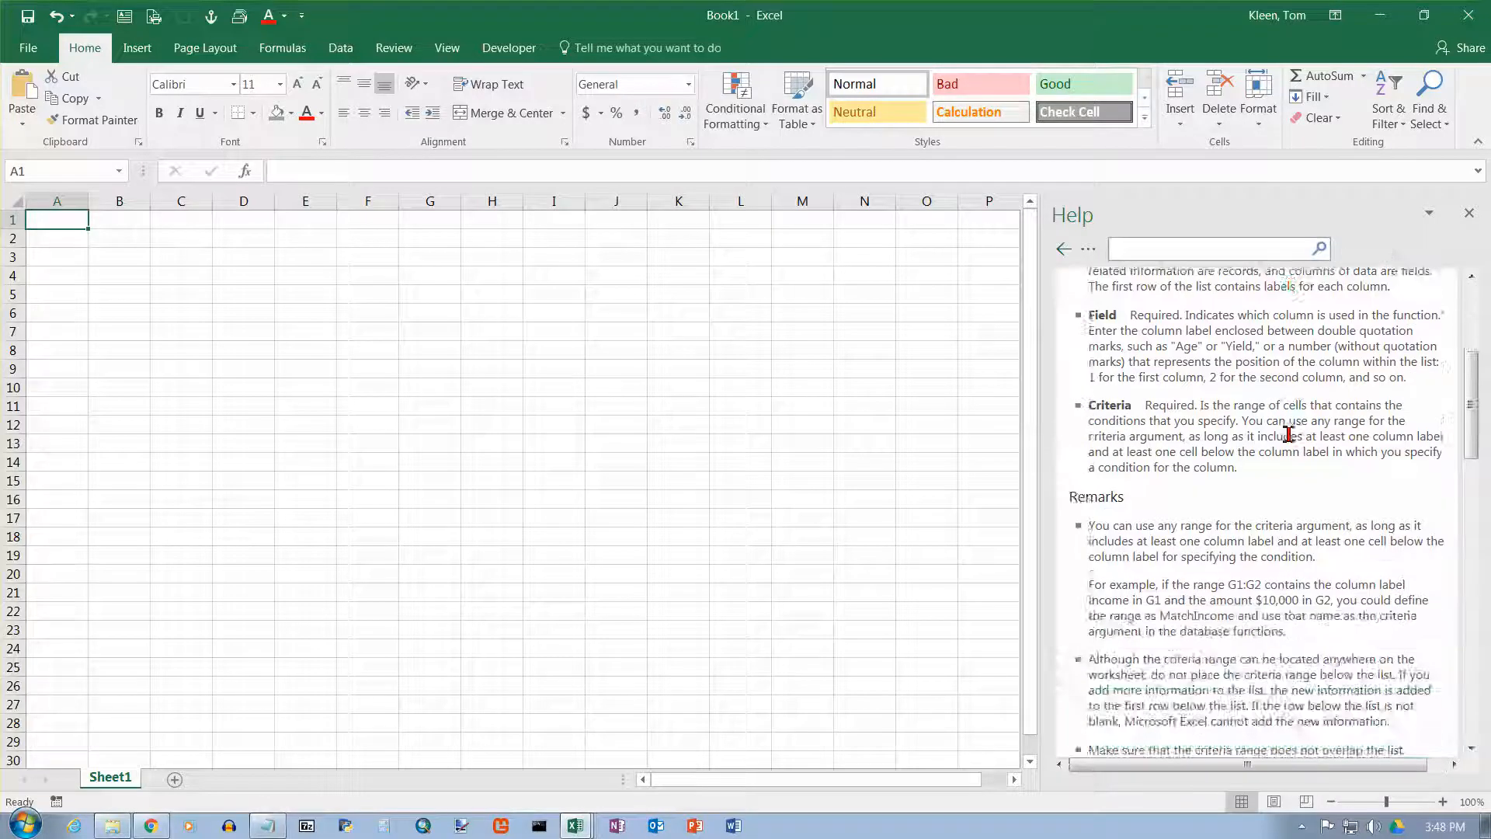
pyautogui.scroll(-6, 1289, 439)
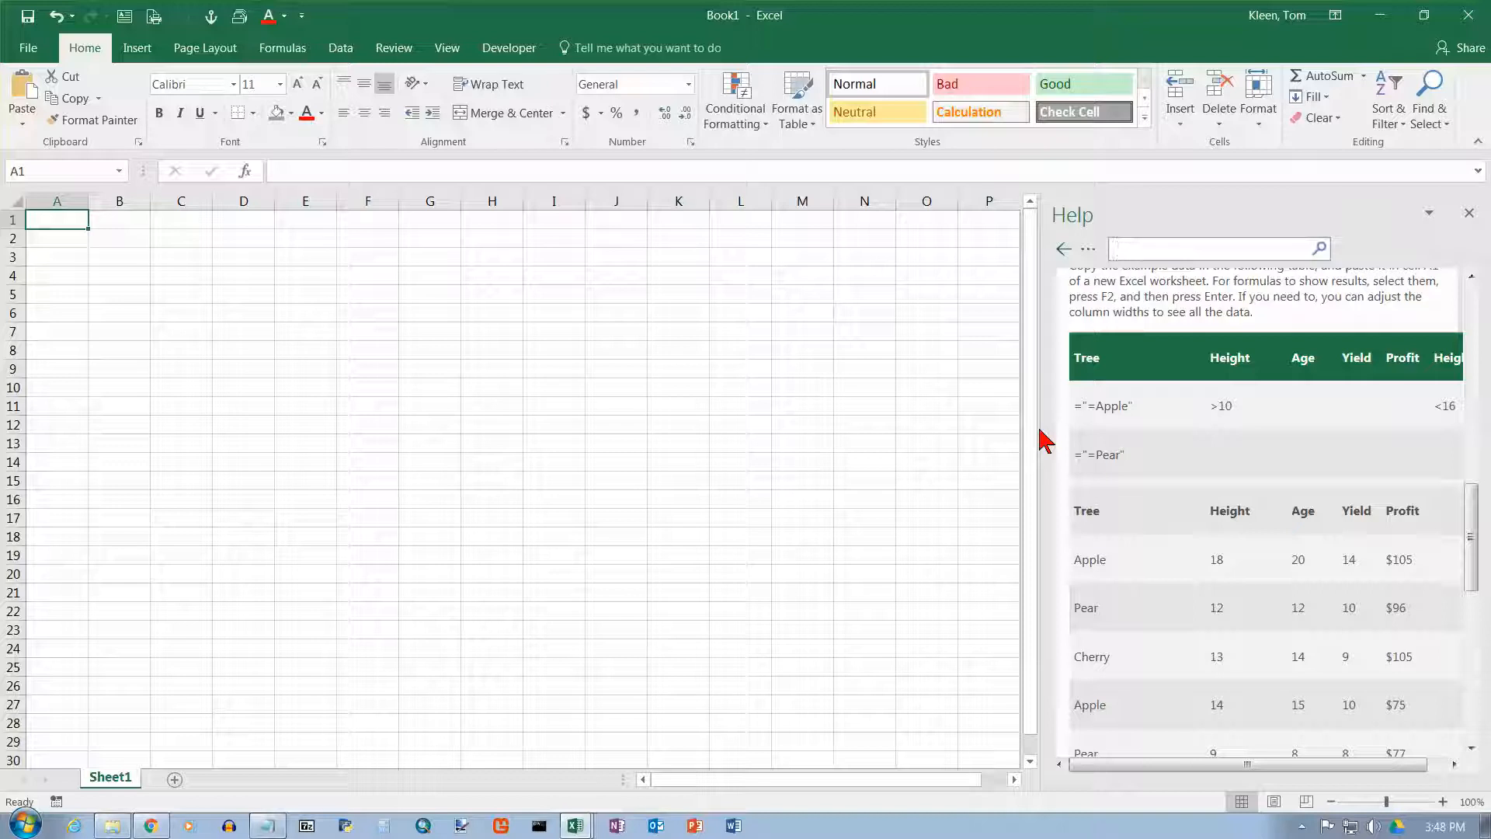
pyautogui.moveTo(1041, 429); pyautogui.dragTo(731, 435)
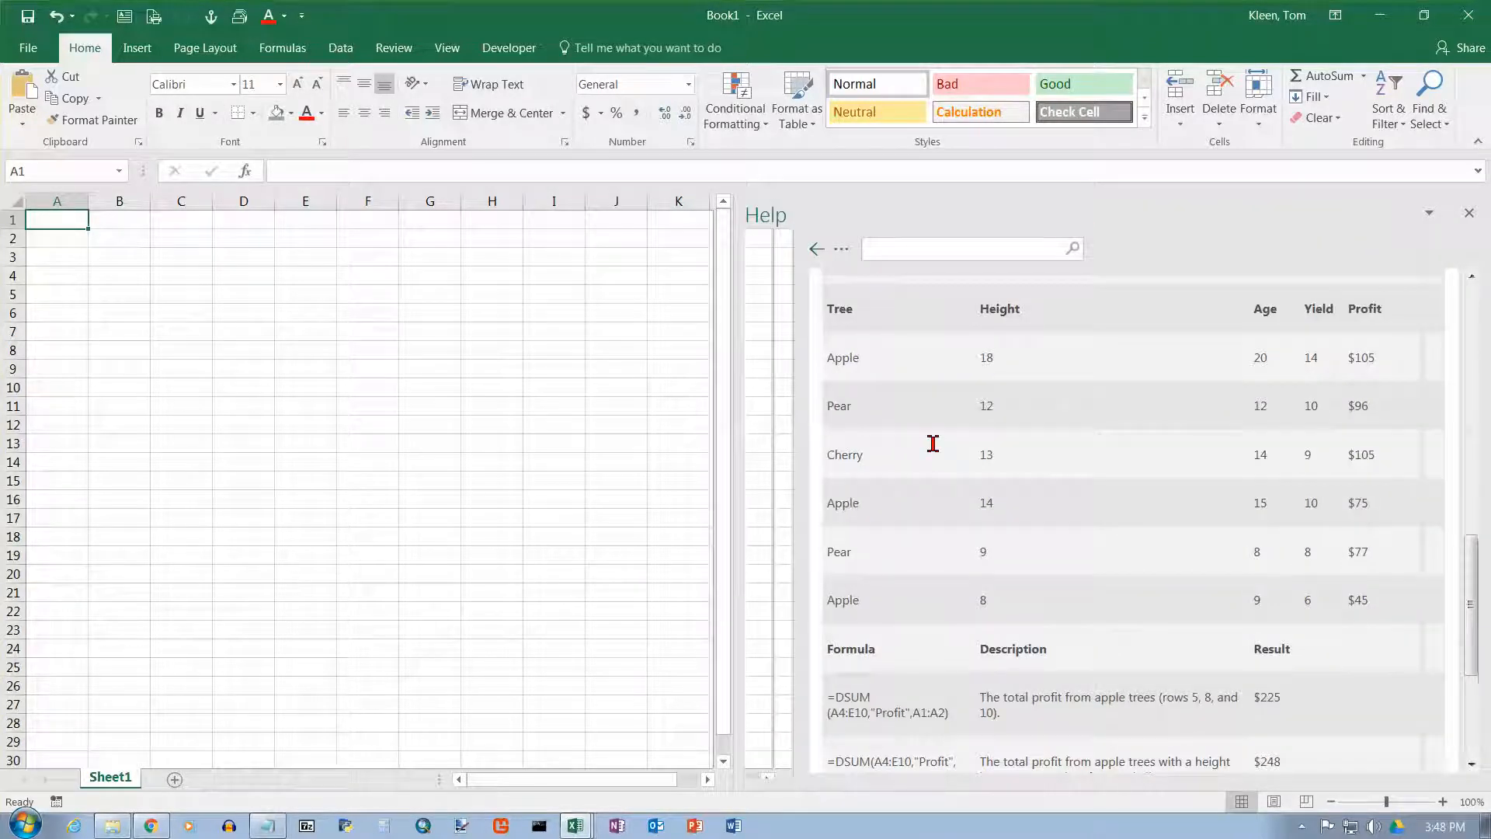
pyautogui.moveTo(1474, 558); pyautogui.dragTo(1475, 510)
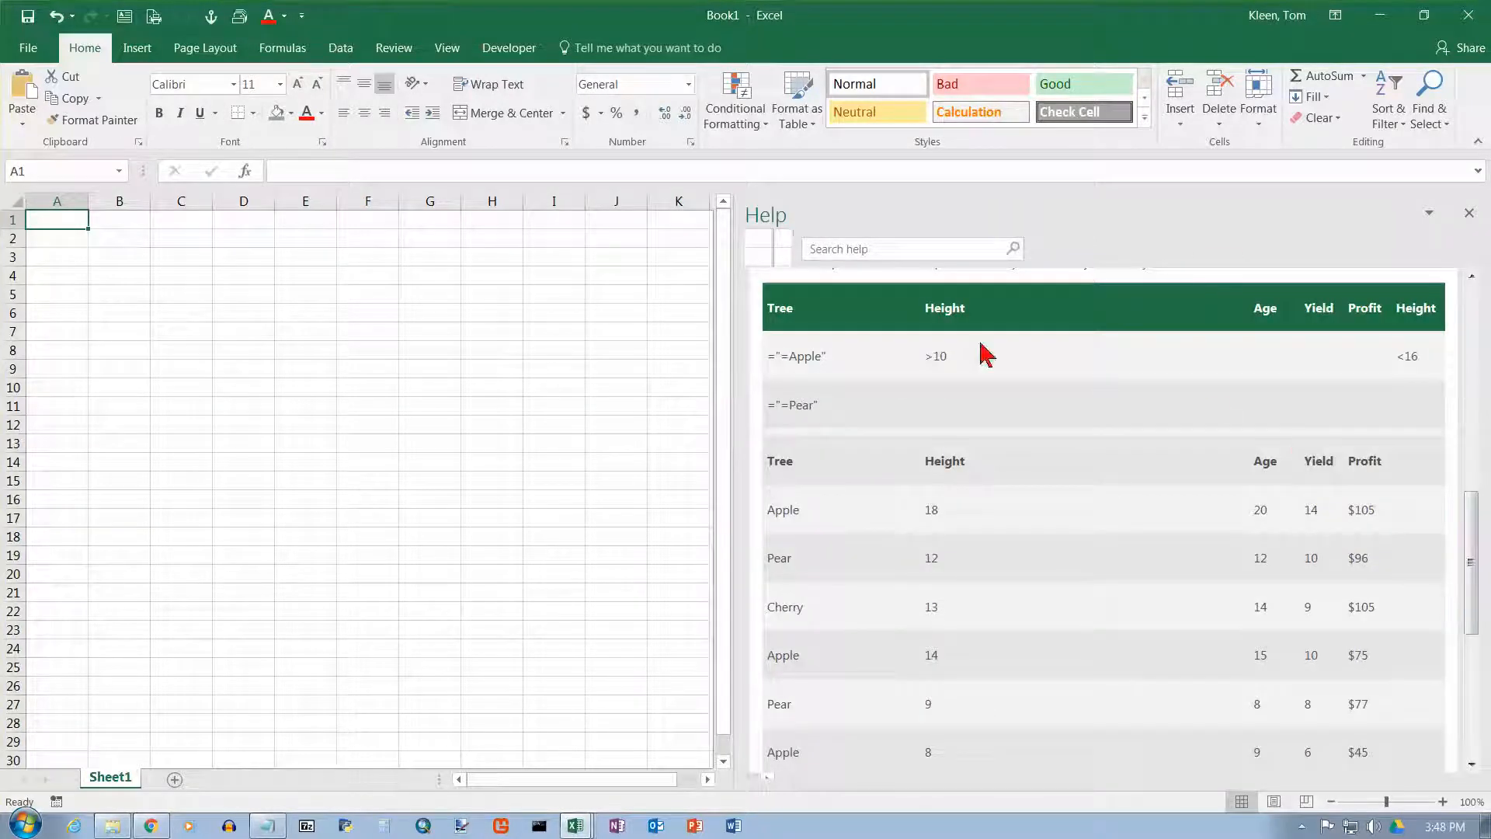
# - Copy the DSUM article's example criteria and tree data into the worksheet starting at A1, and close the Help pane
pyautogui.moveTo(766, 300); pyautogui.dragTo(1406, 752)
pyautogui.hotkey('ctrl', 'c')
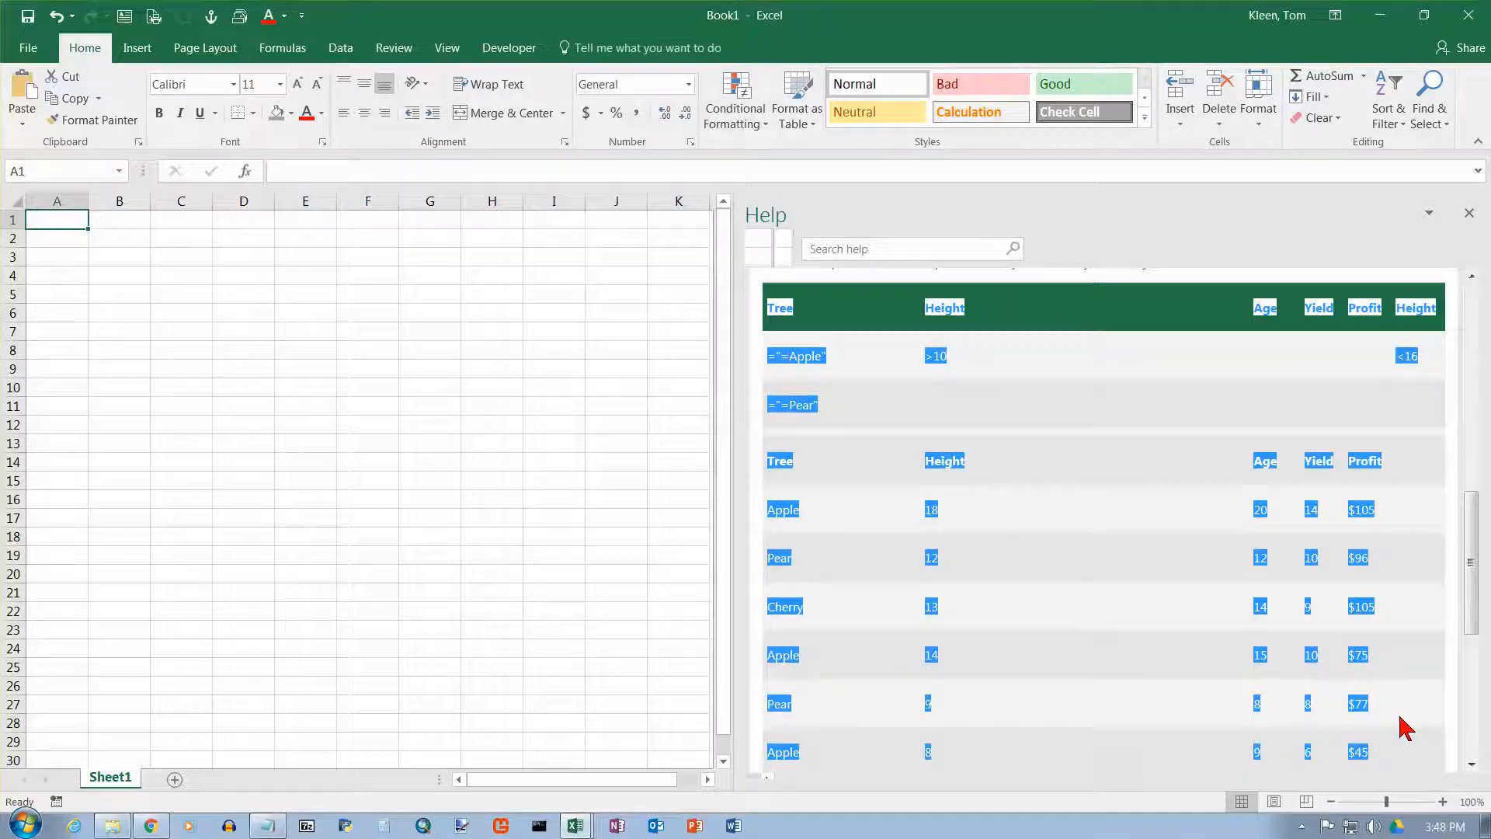
pyautogui.scroll(-4, 1403, 710)
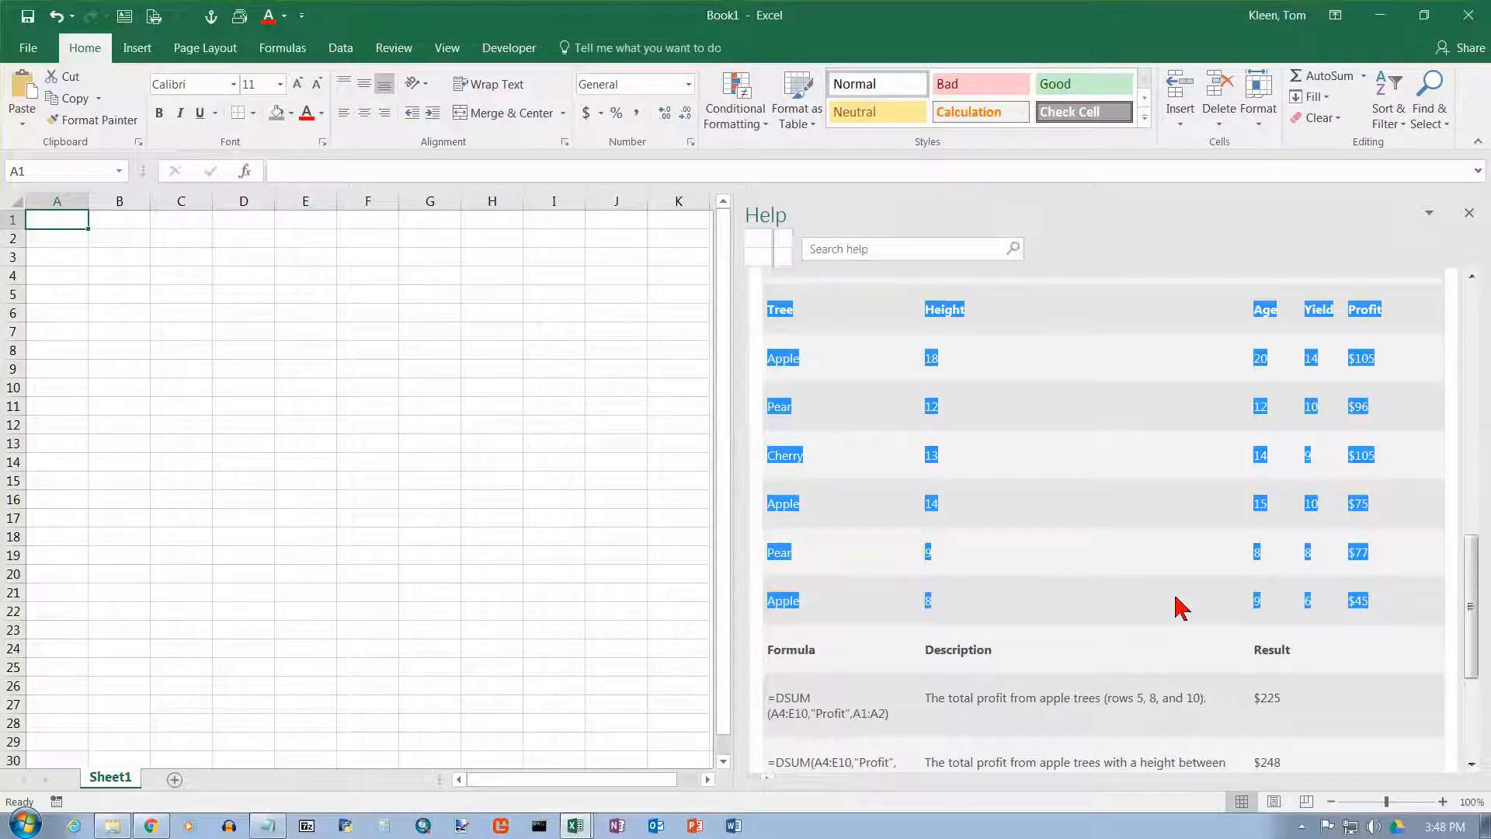
pyautogui.scroll(6, 1192, 536)
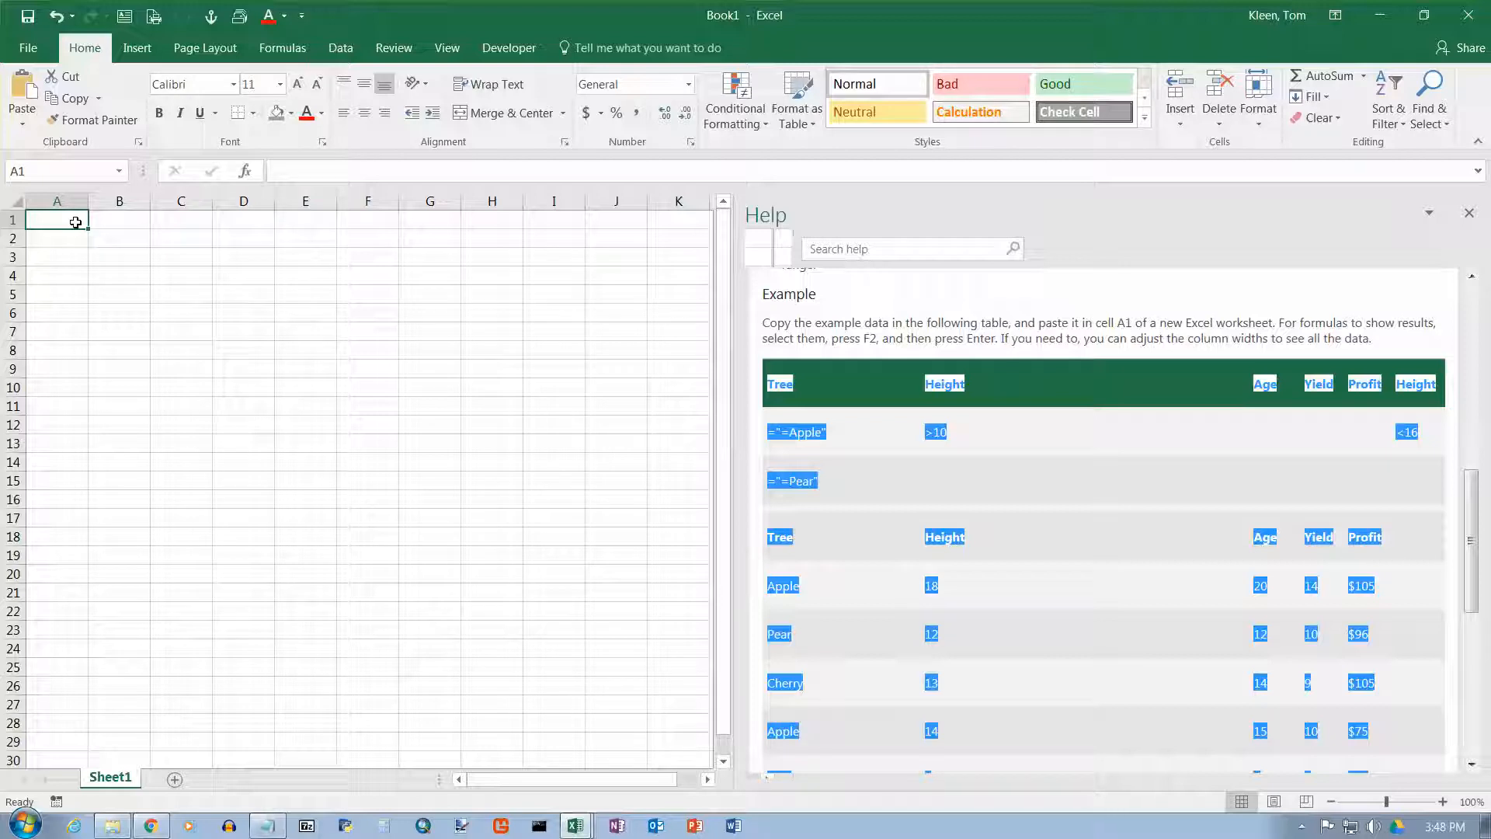
pyautogui.hotkey('ctrl', 'v')
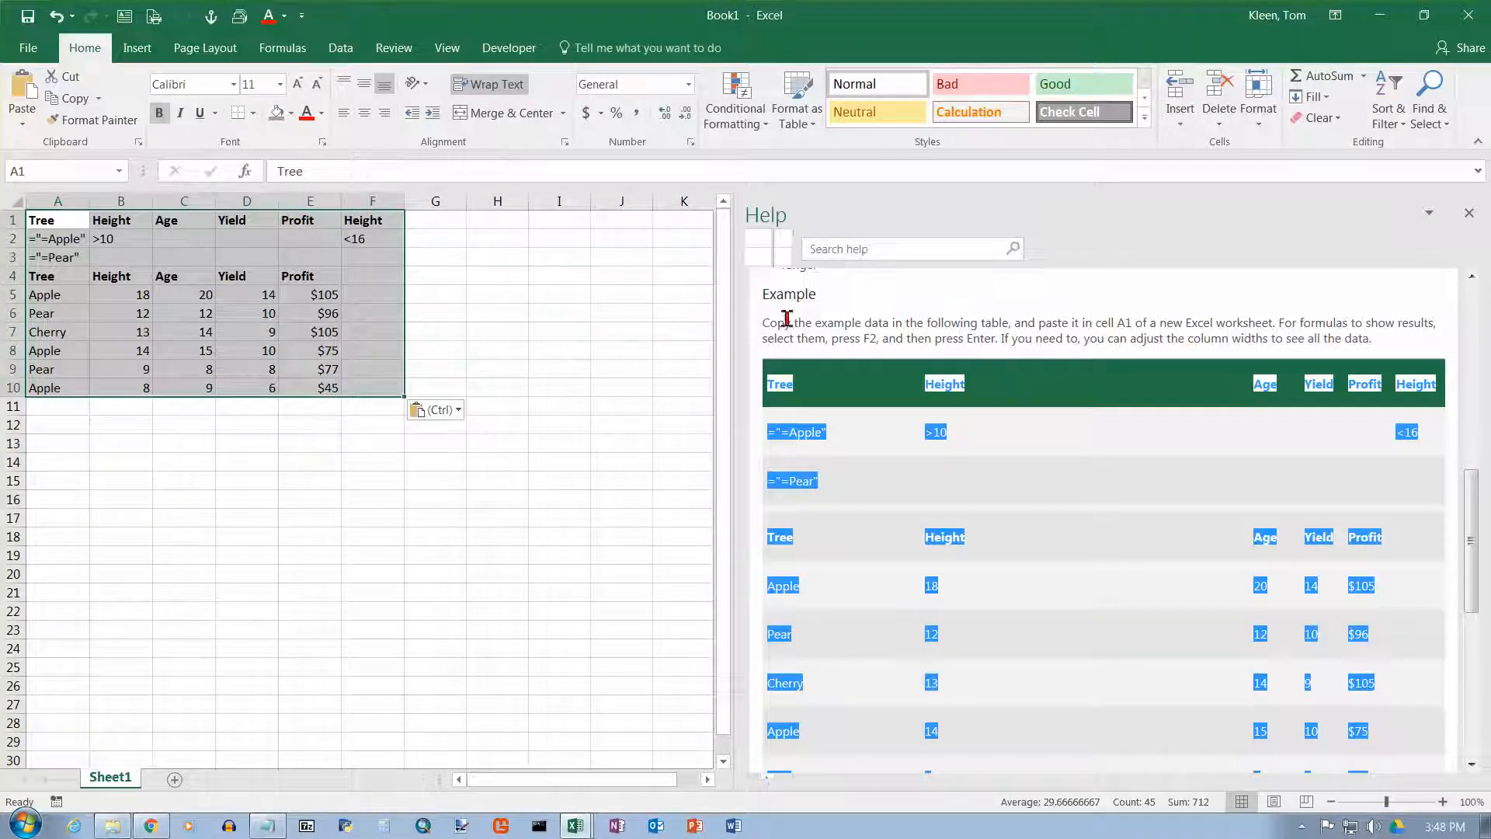
pyautogui.click(1469, 212)
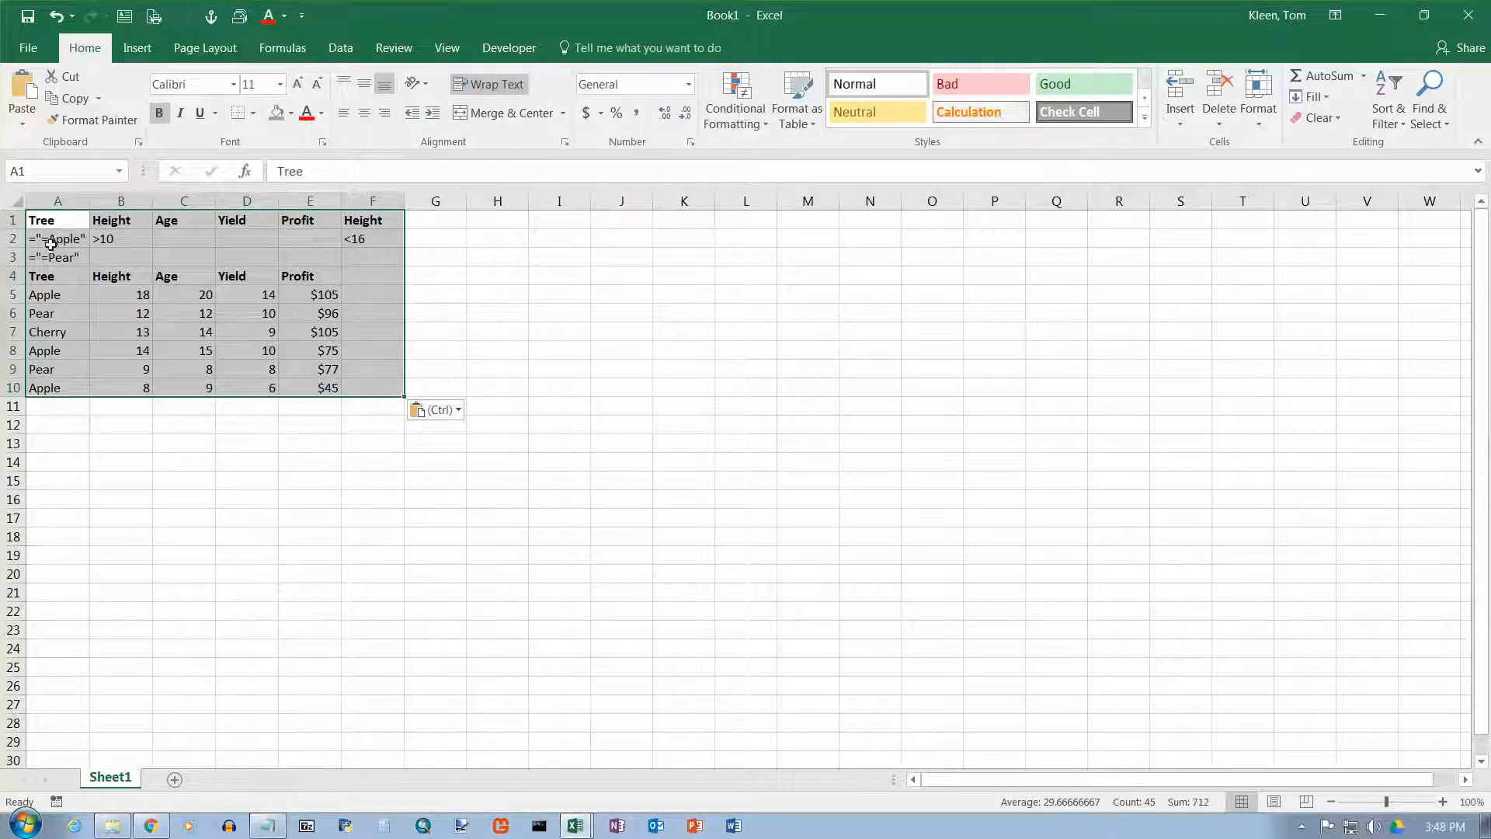
# - Replace the quoted criteria expressions with plain text: Apple in A2 and Pear in A3
pyautogui.doubleClick(48, 243)
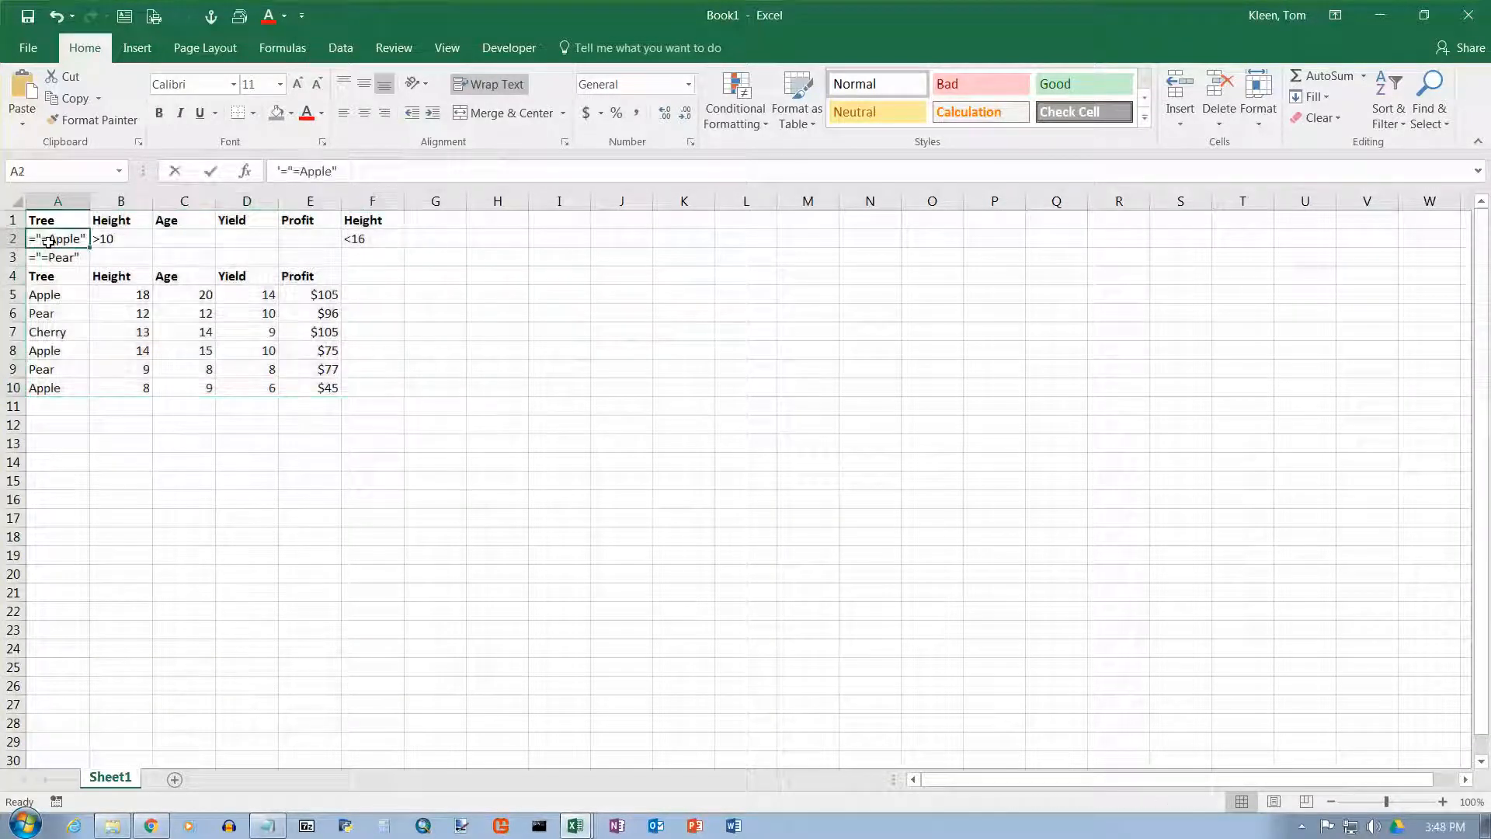
pyautogui.hotkey('shift', 'Home')
pyautogui.press('BackSpace')
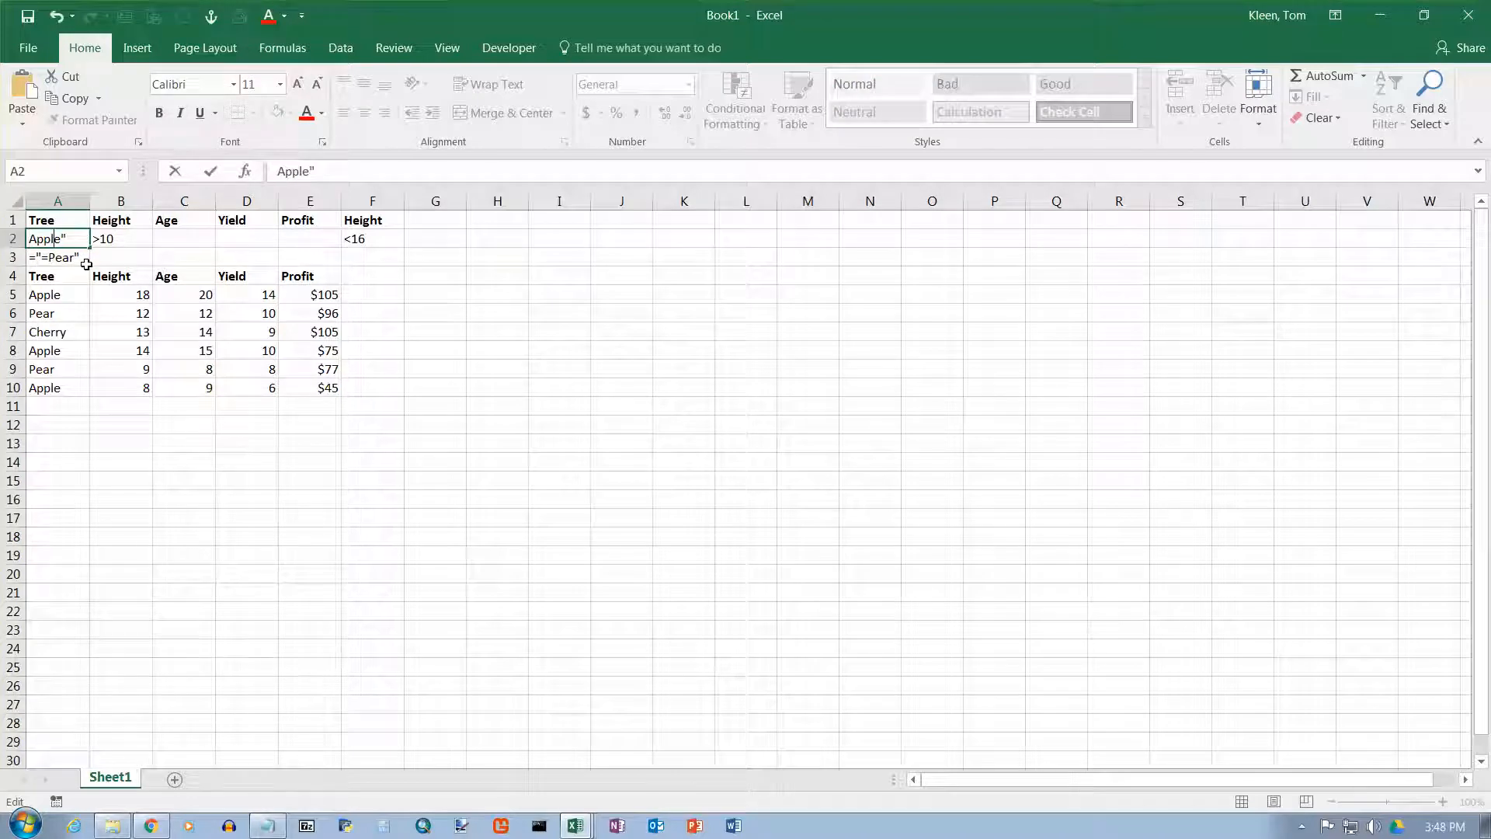
pyautogui.press('Return')
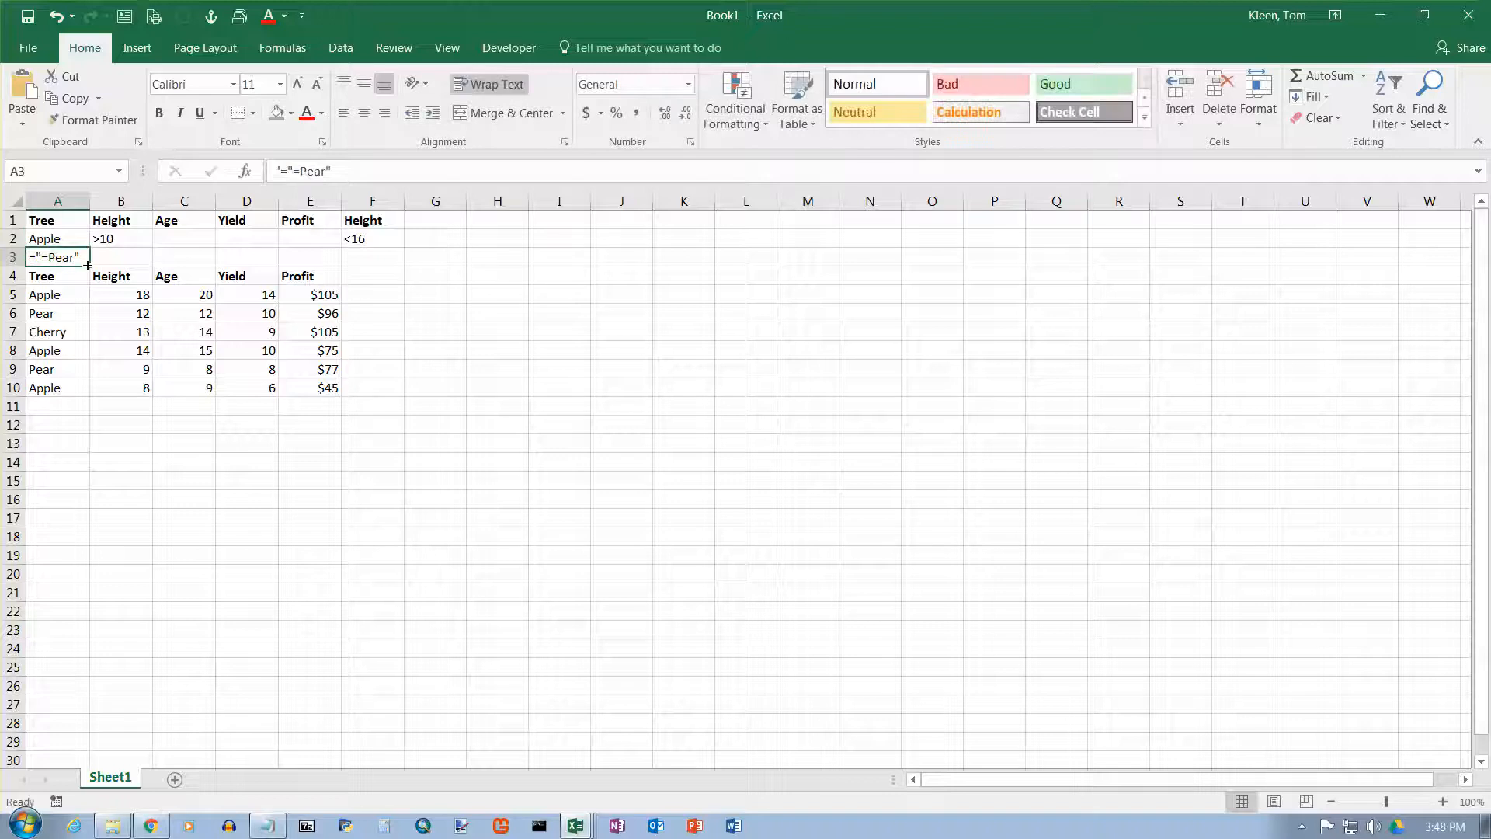
pyautogui.write('Pear')
pyautogui.press('Return')
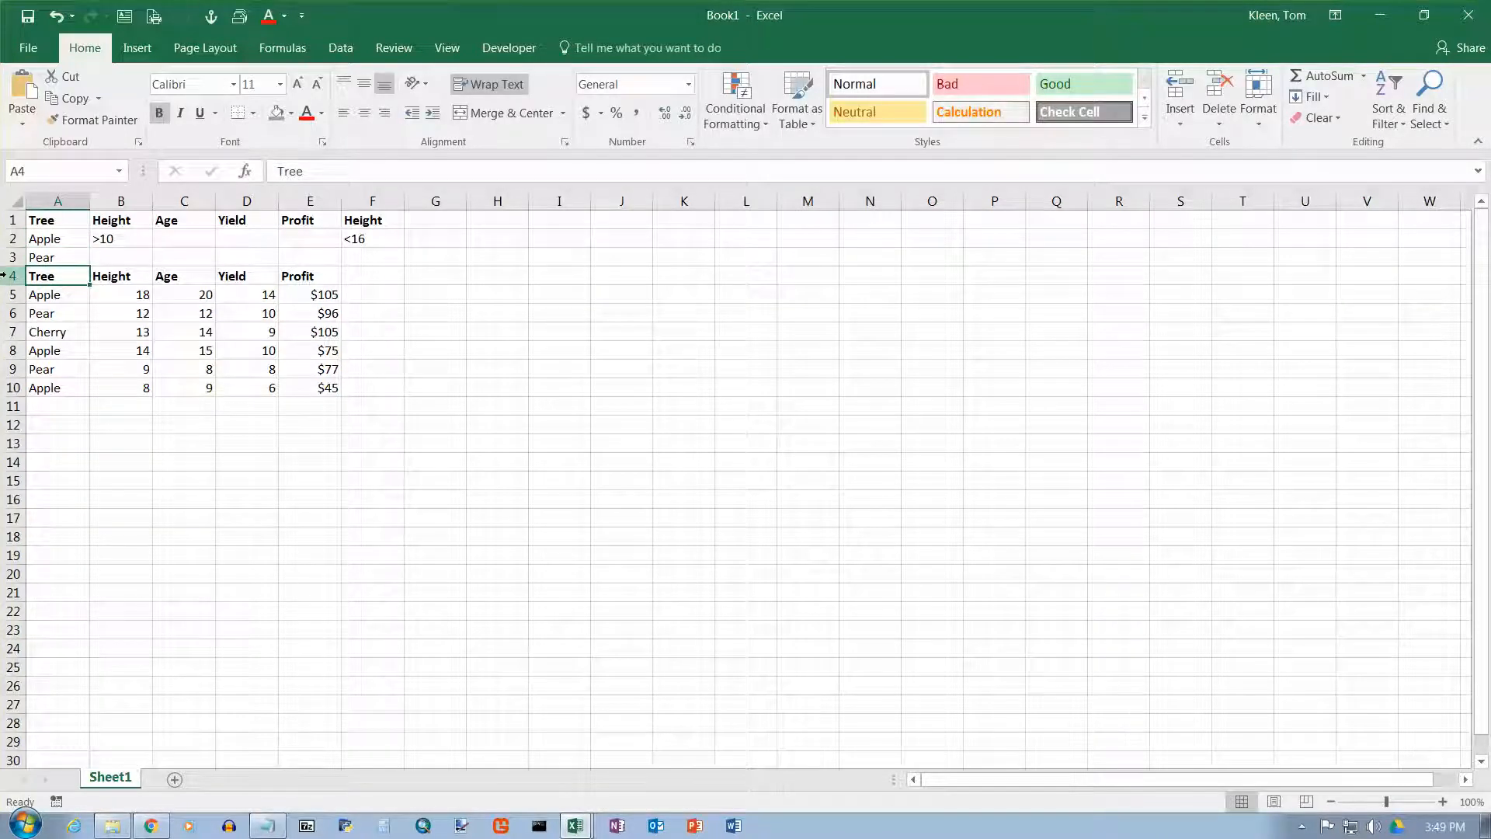
# - Insert three blank rows above the tree data, starting at row 4
pyautogui.moveTo(2, 276); pyautogui.dragTo(14, 309)
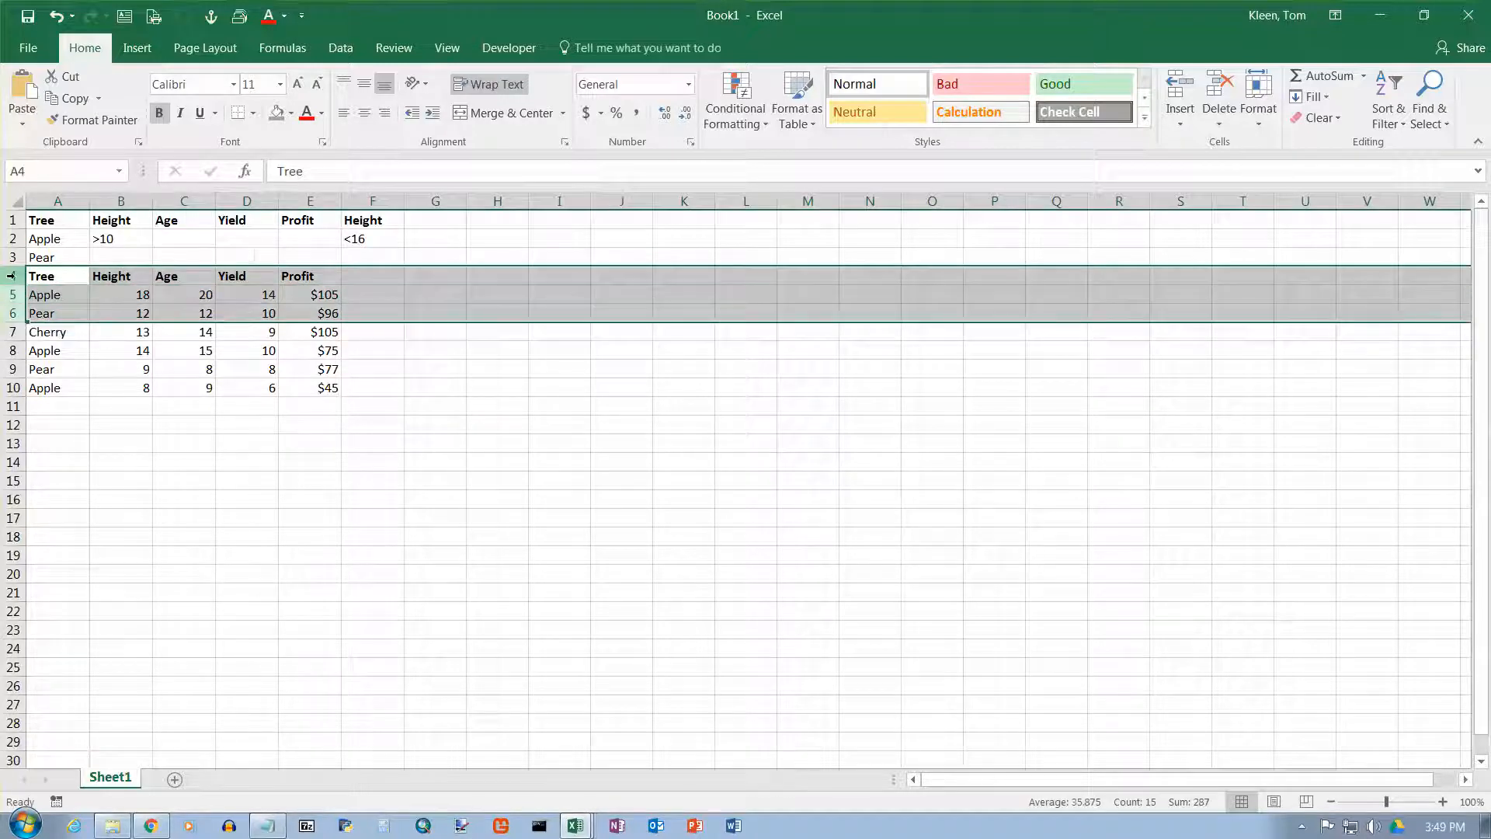
pyautogui.rightClick(14, 278)
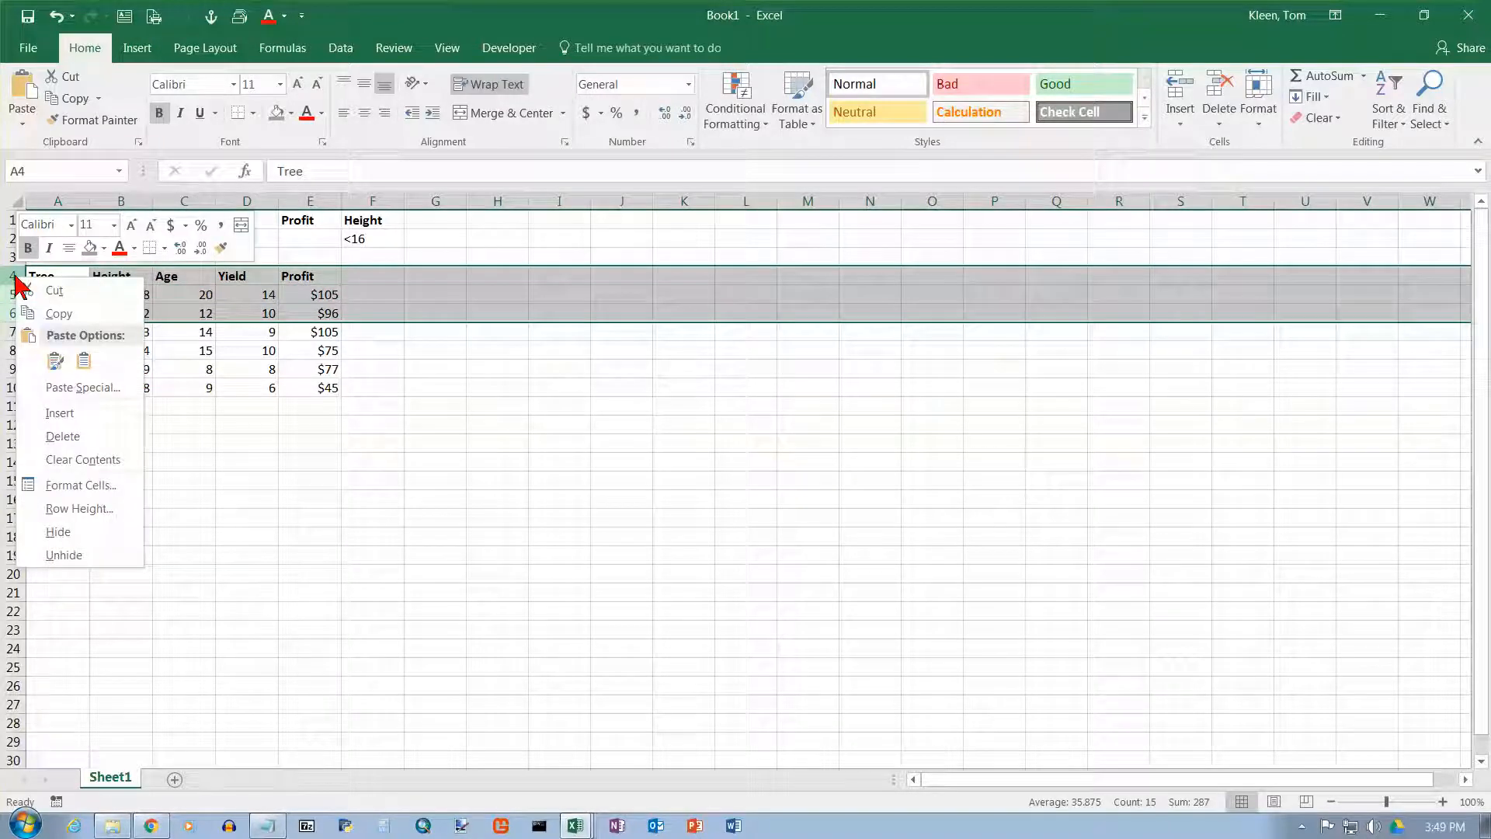
pyautogui.click(81, 412)
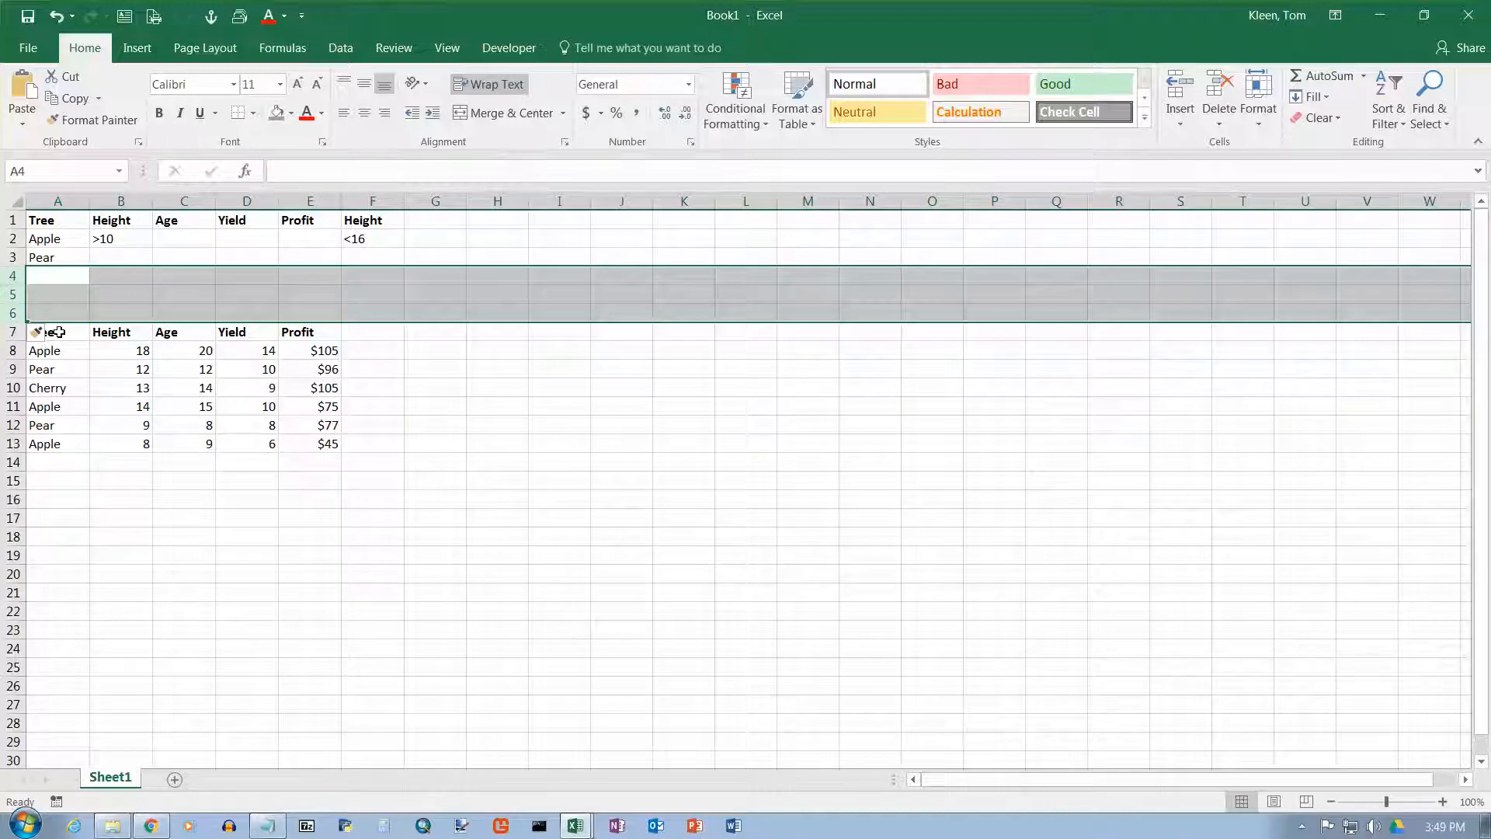
# - Apply the Heading 3 cell style to the data headers A7:E7 and the criteria headers A1:F1
pyautogui.click(59, 333)
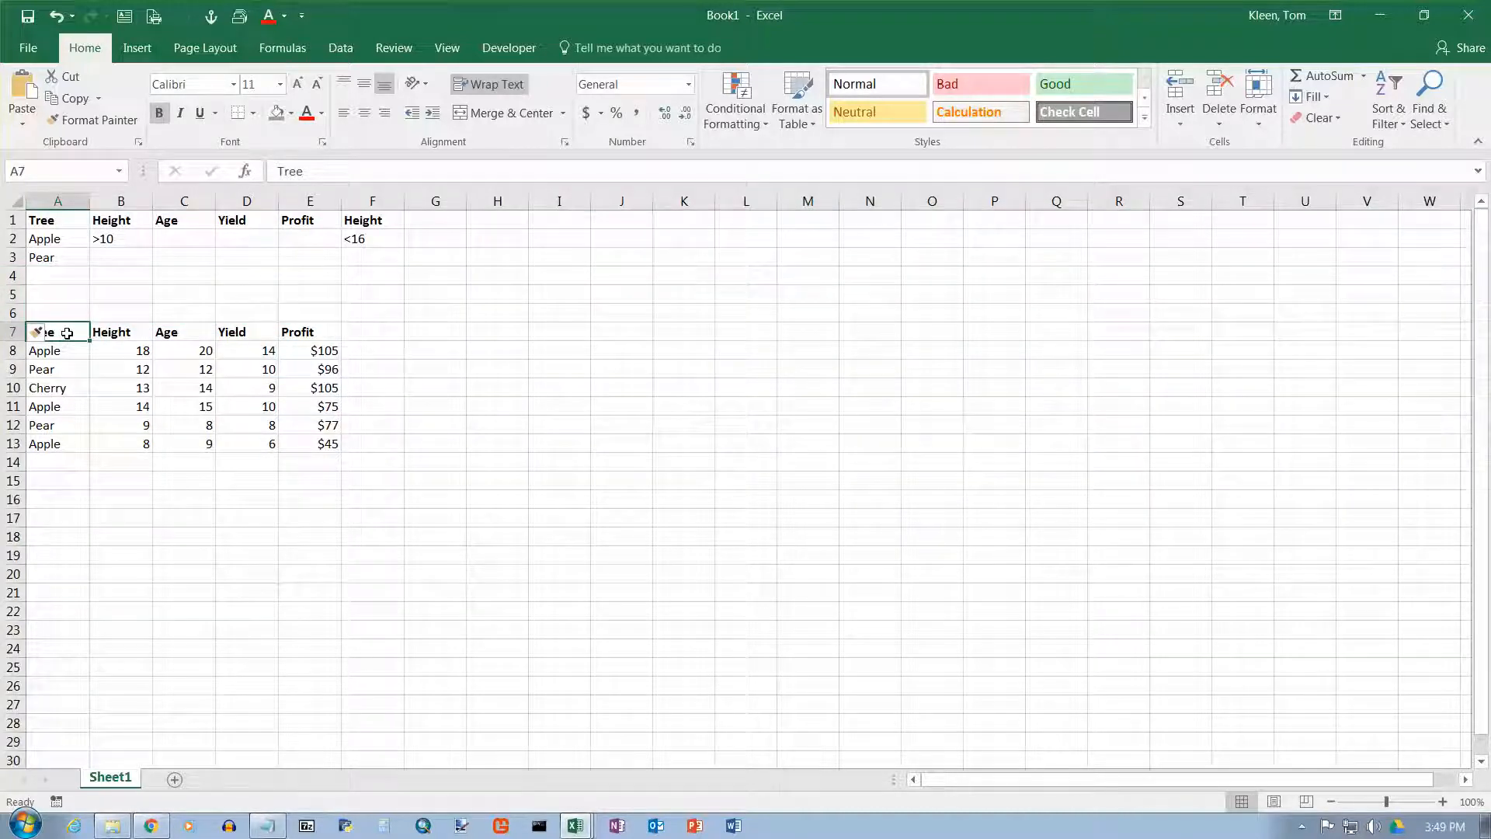
pyautogui.moveTo(87, 333); pyautogui.dragTo(315, 334)
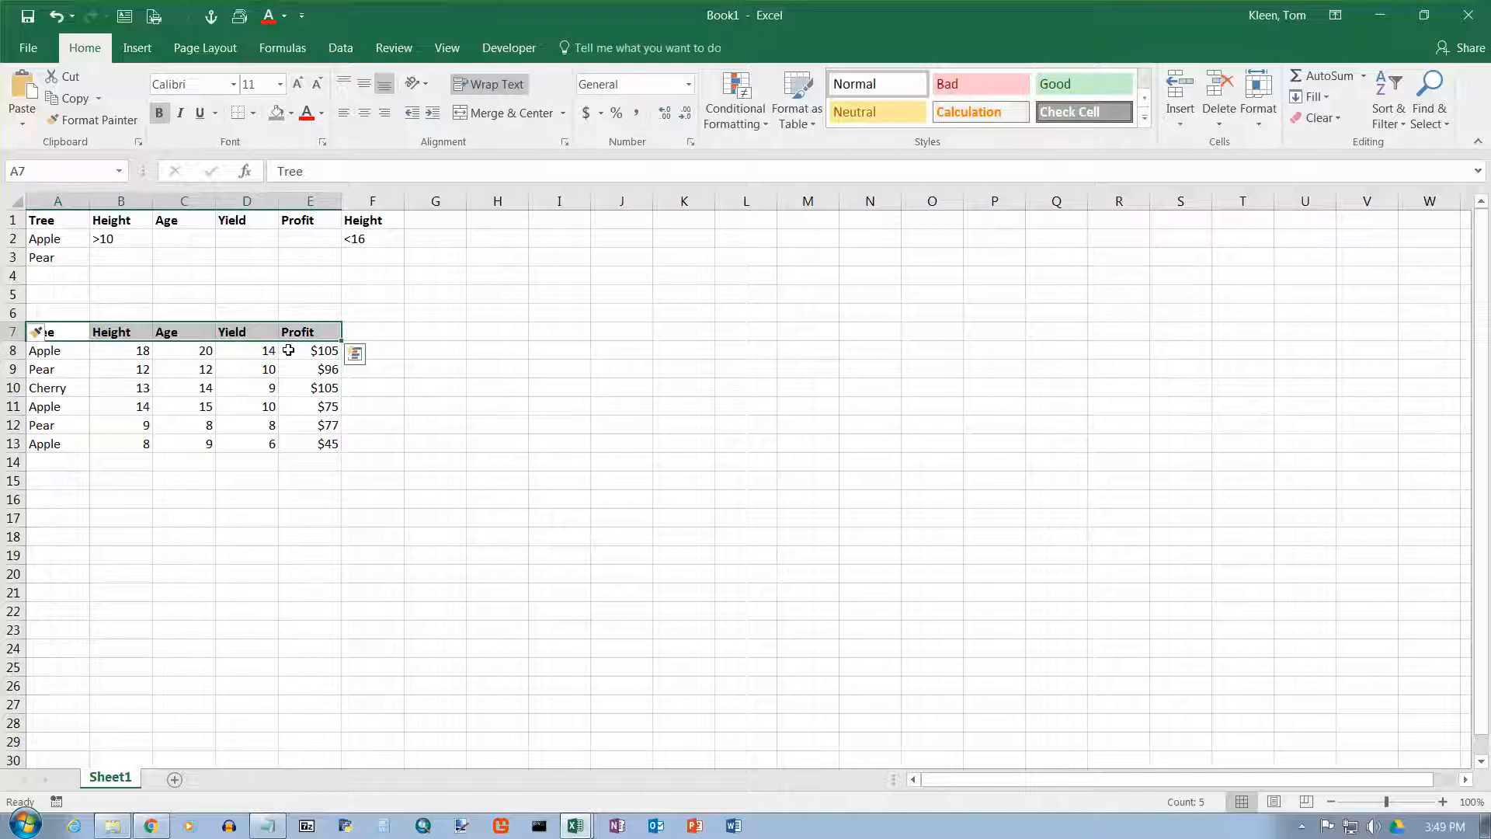
pyautogui.click(1145, 117)
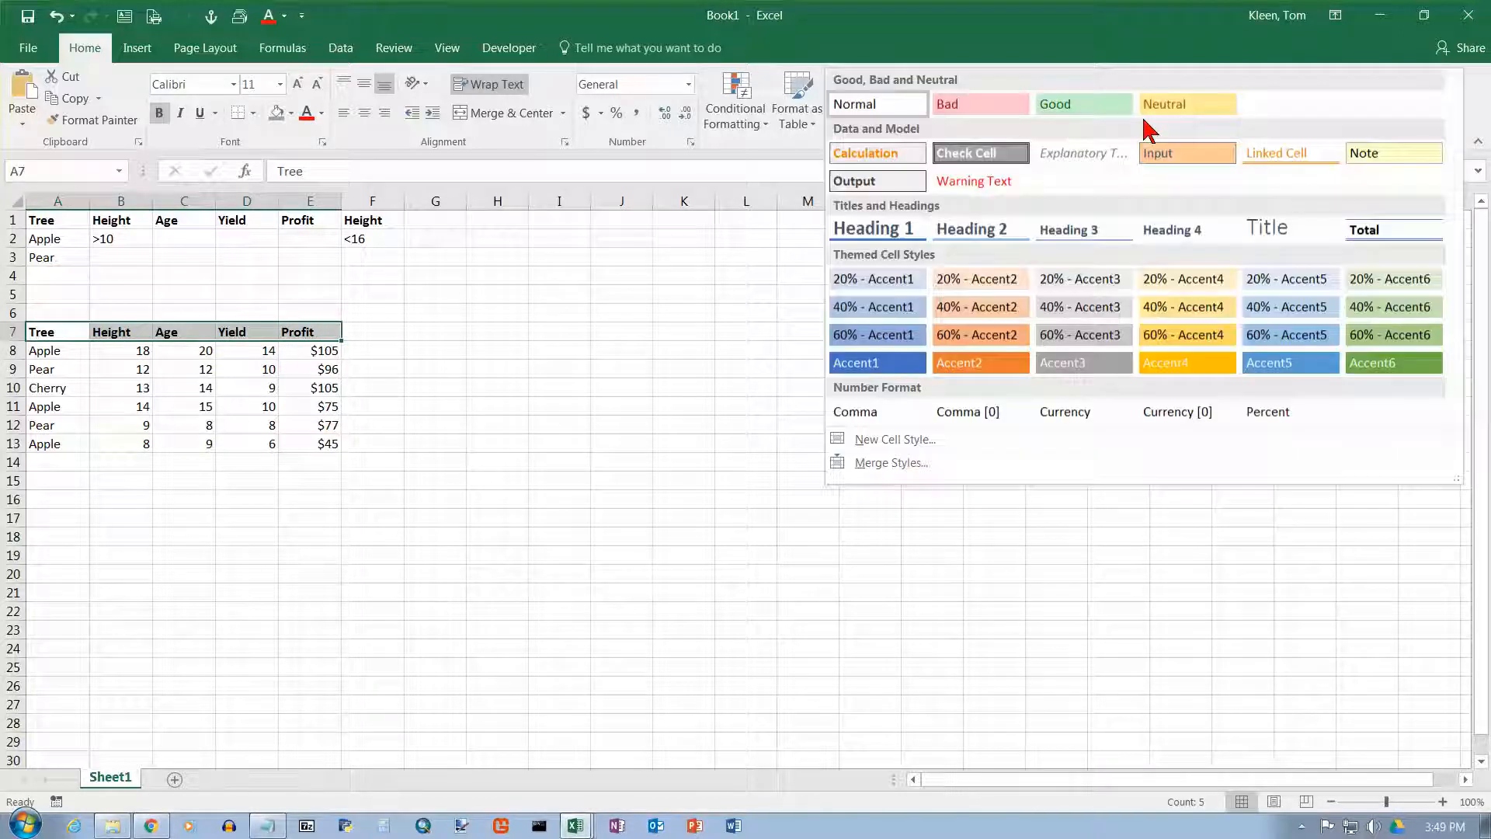
pyautogui.click(1090, 234)
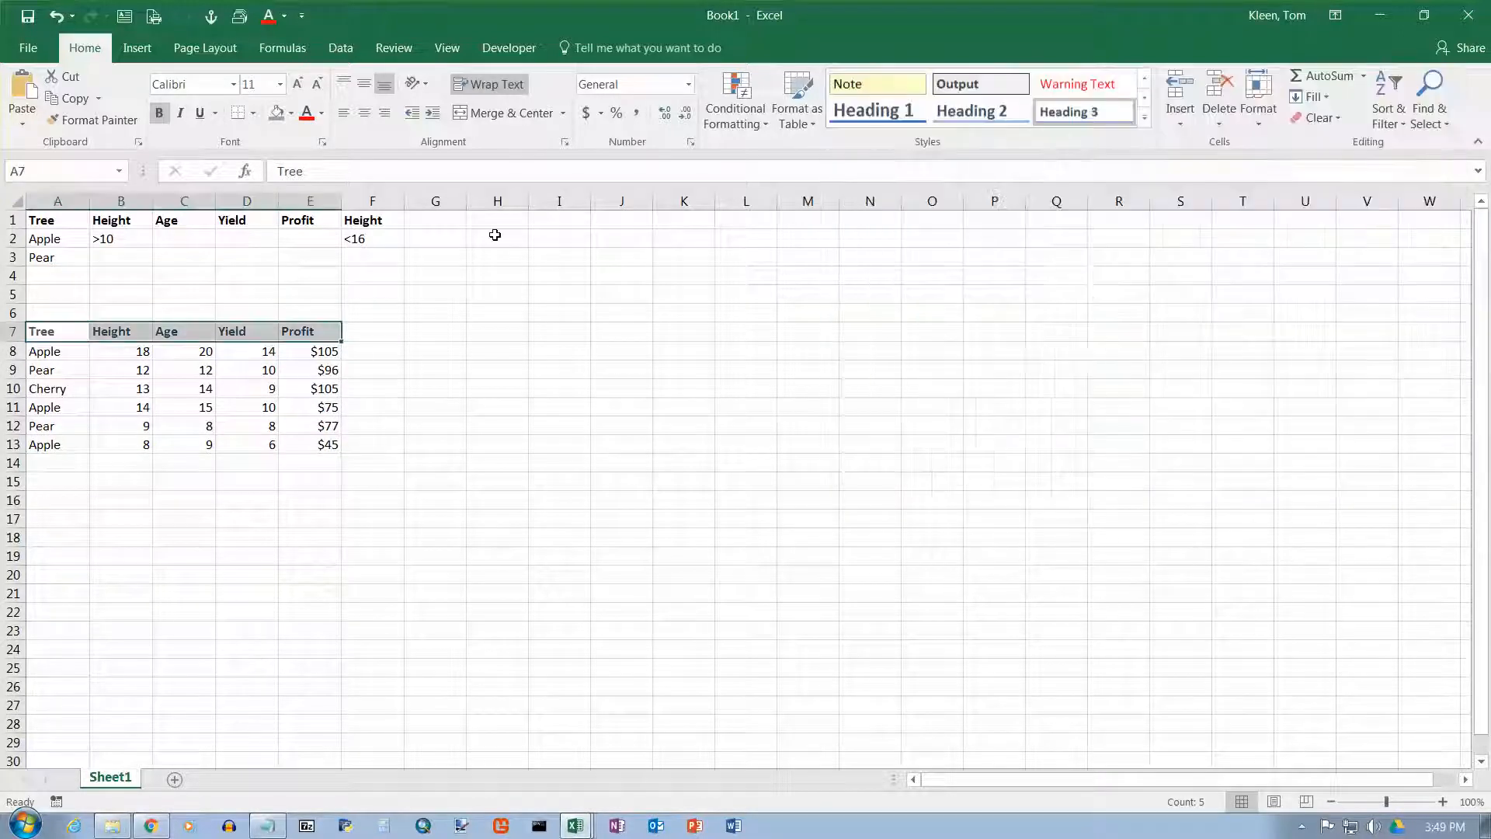
pyautogui.moveTo(56, 223); pyautogui.dragTo(392, 222)
pyautogui.click(1145, 118)
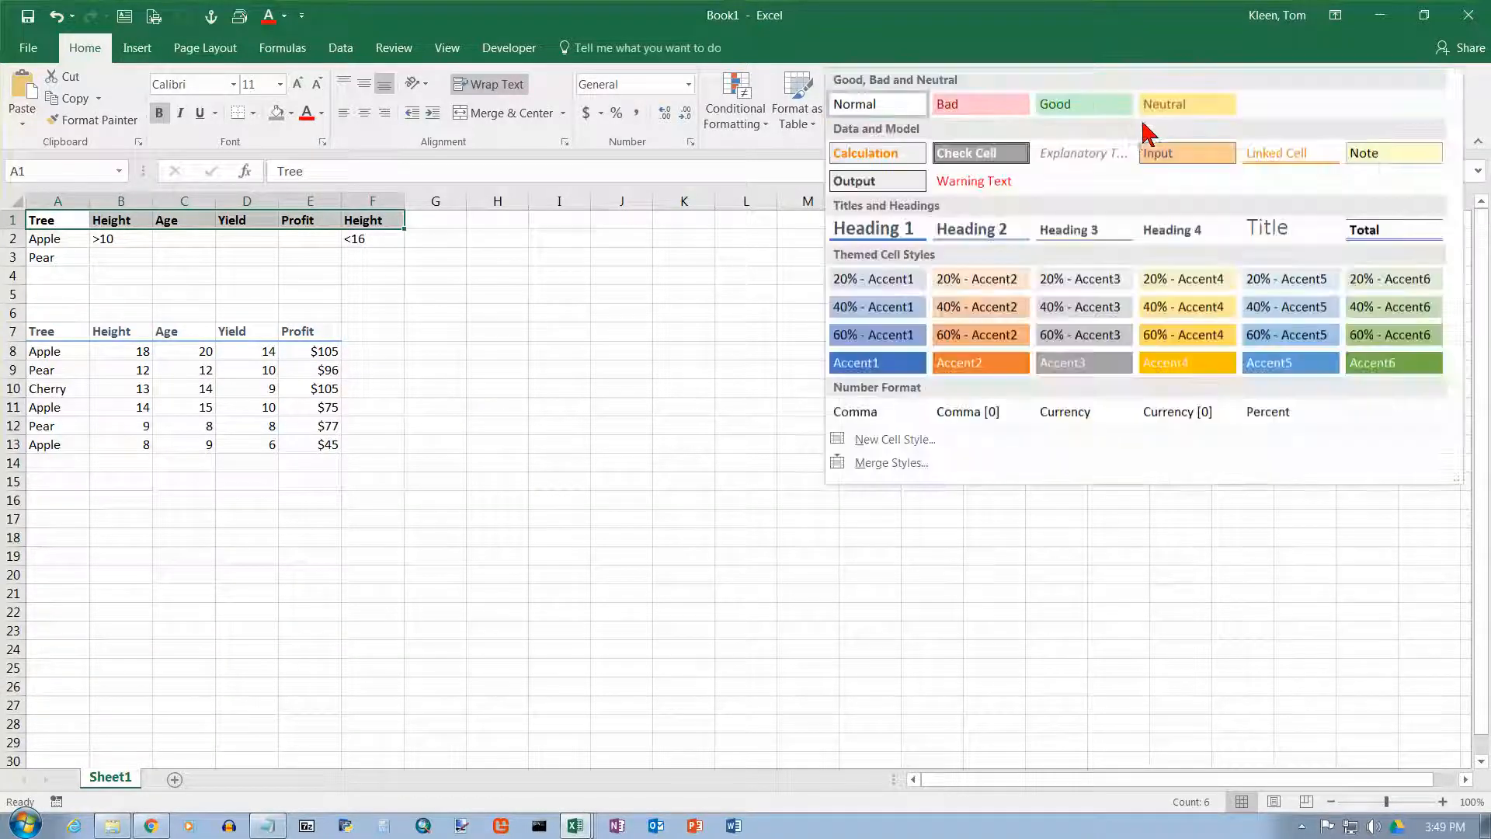
pyautogui.click(1082, 226)
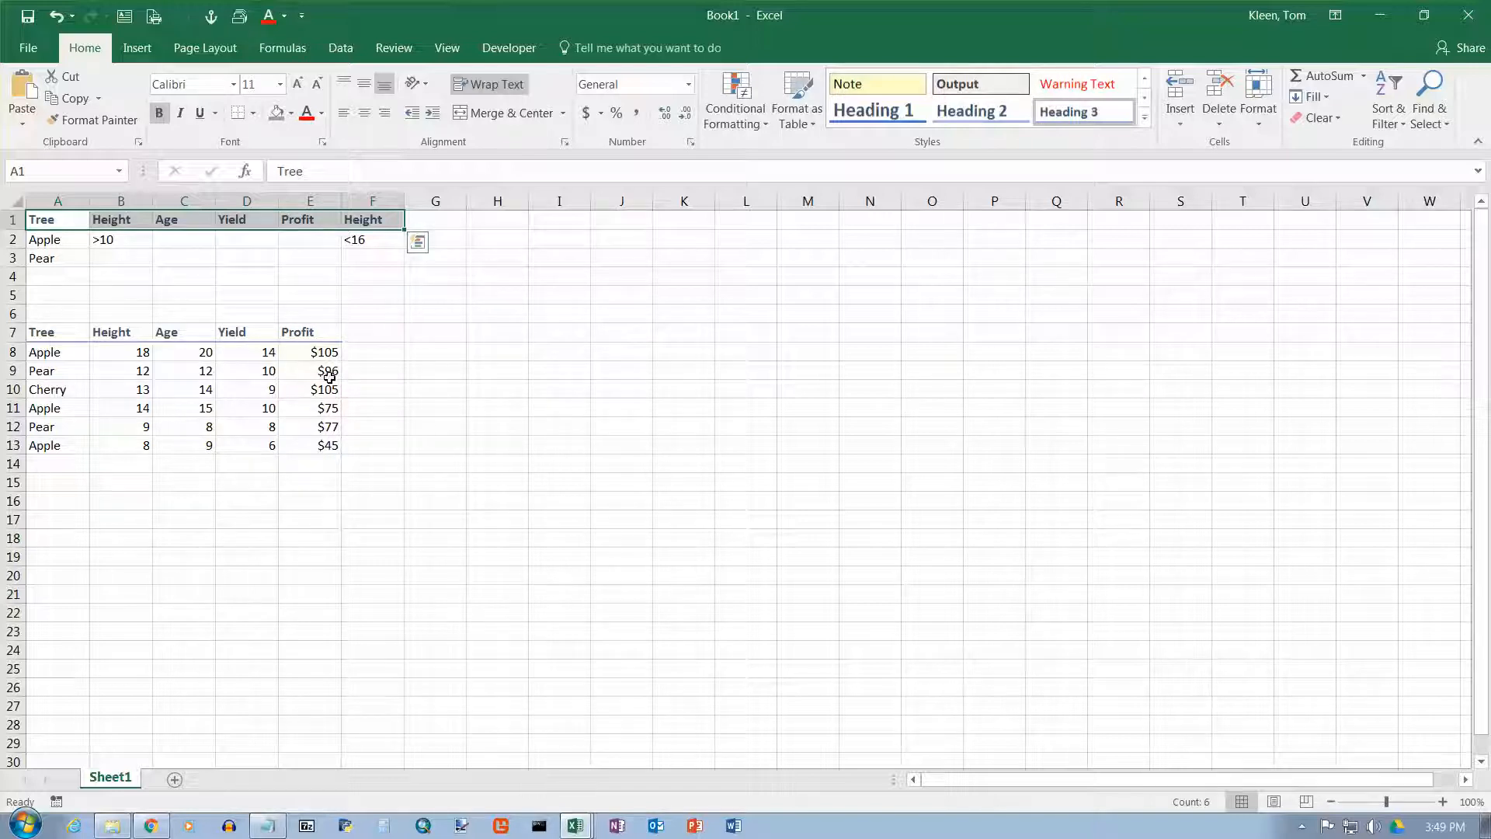
# - Examine the database range A7:E13, the criteria range A1:F2 and the Profit values in E8:E13
pyautogui.moveTo(47, 330); pyautogui.dragTo(323, 451)
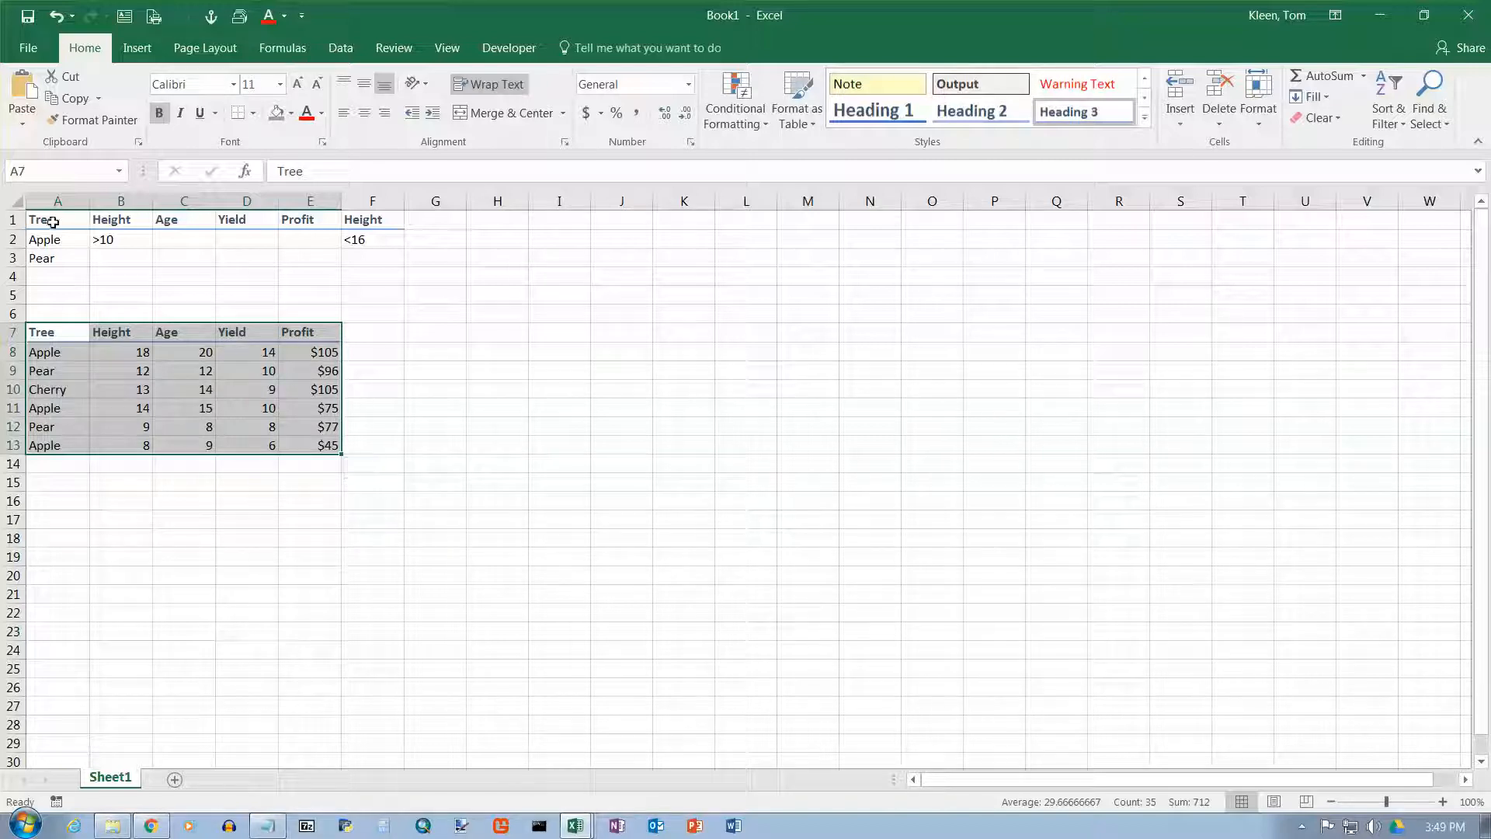
pyautogui.moveTo(53, 222)
pyautogui.mouseDown()
pyautogui.moveTo(355, 220)
pyautogui.moveTo(356, 259)
pyautogui.moveTo(357, 222)
pyautogui.moveTo(311, 212)
pyautogui.moveTo(76, 220)
pyautogui.mouseUp()
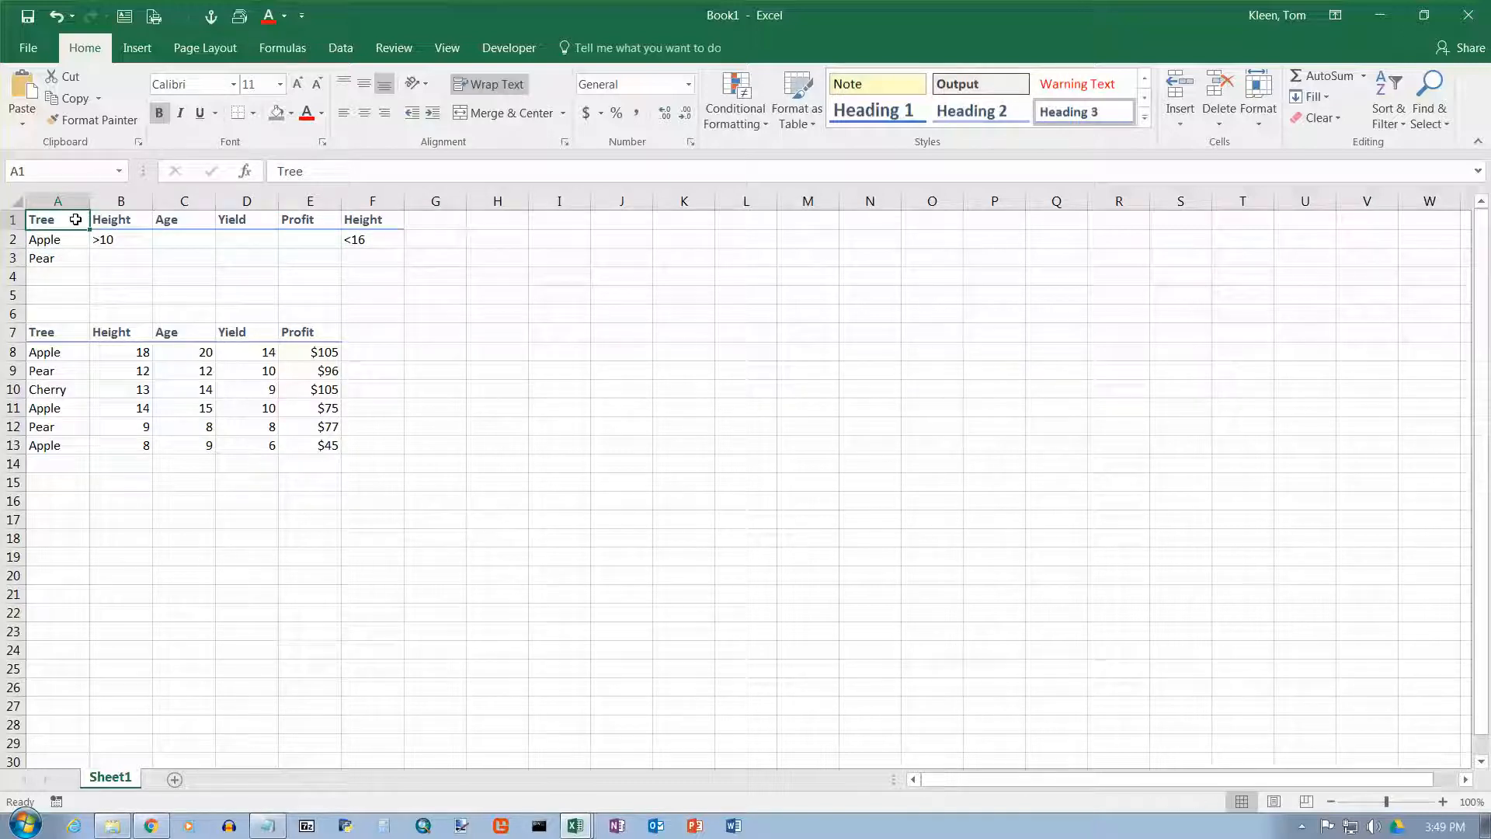
pyautogui.moveTo(75, 219); pyautogui.dragTo(373, 216)
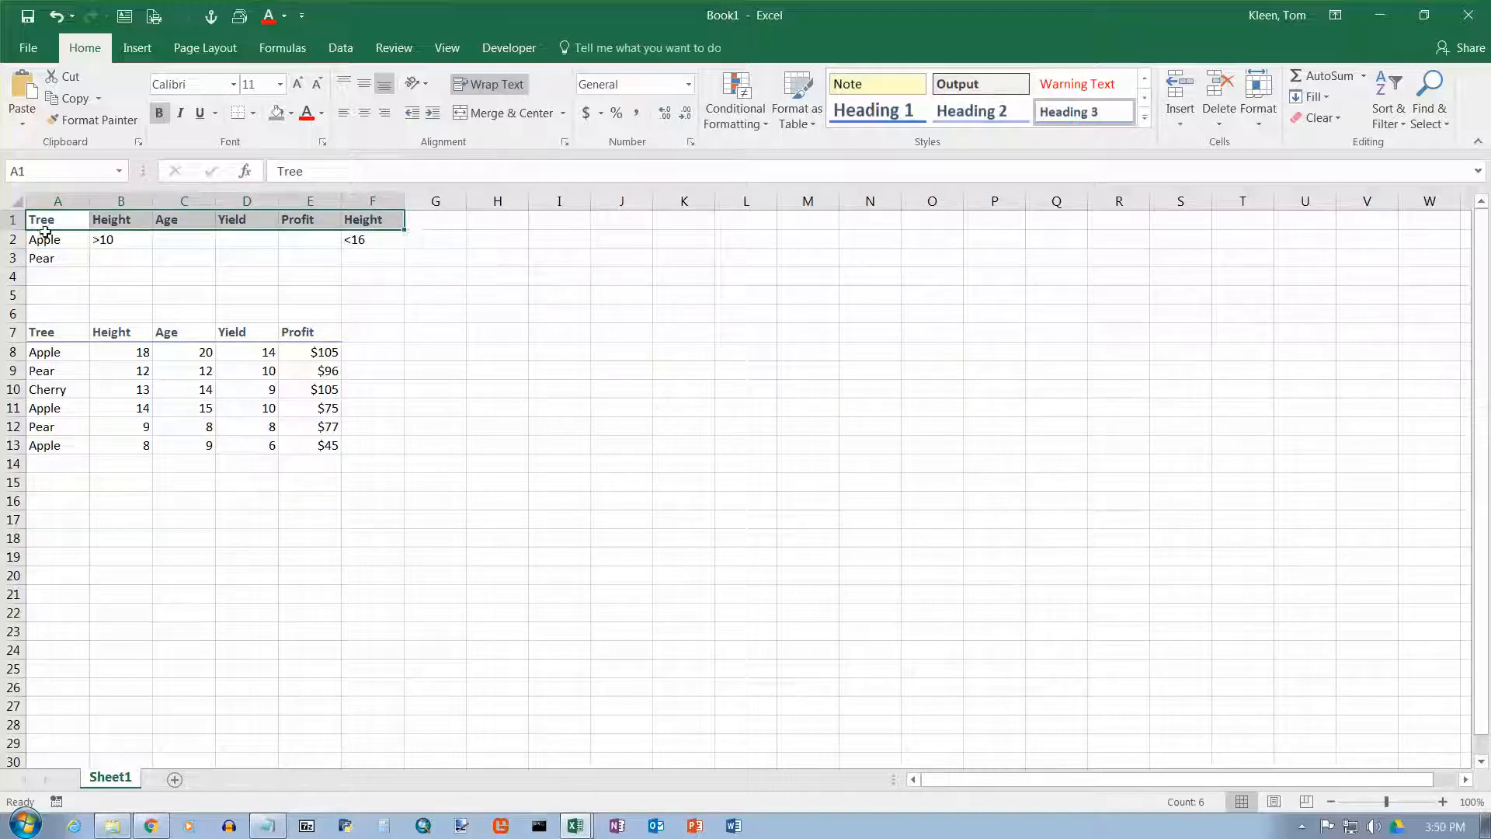
pyautogui.moveTo(44, 219); pyautogui.dragTo(354, 230)
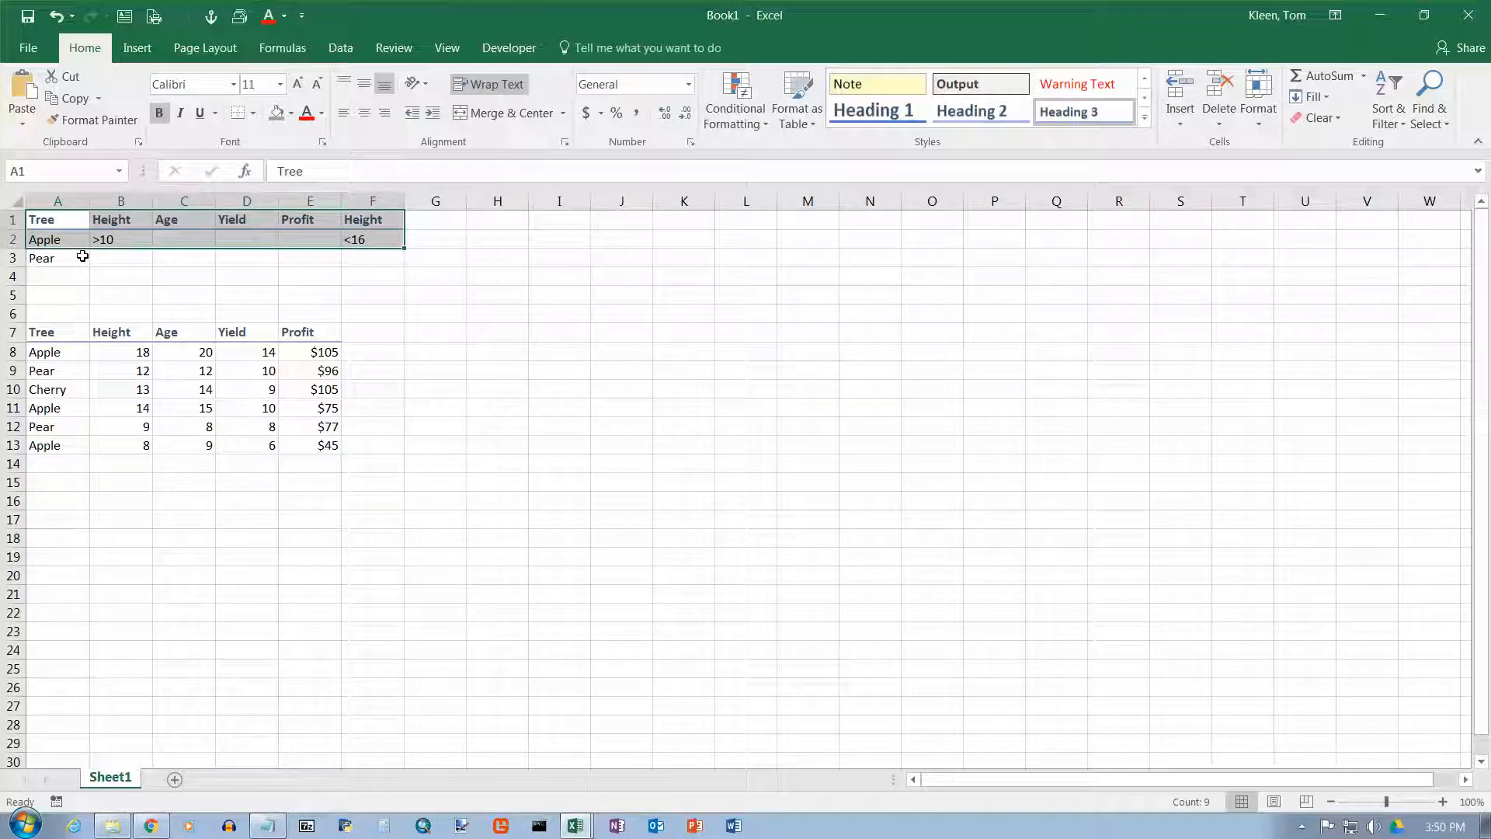
pyautogui.click(81, 331)
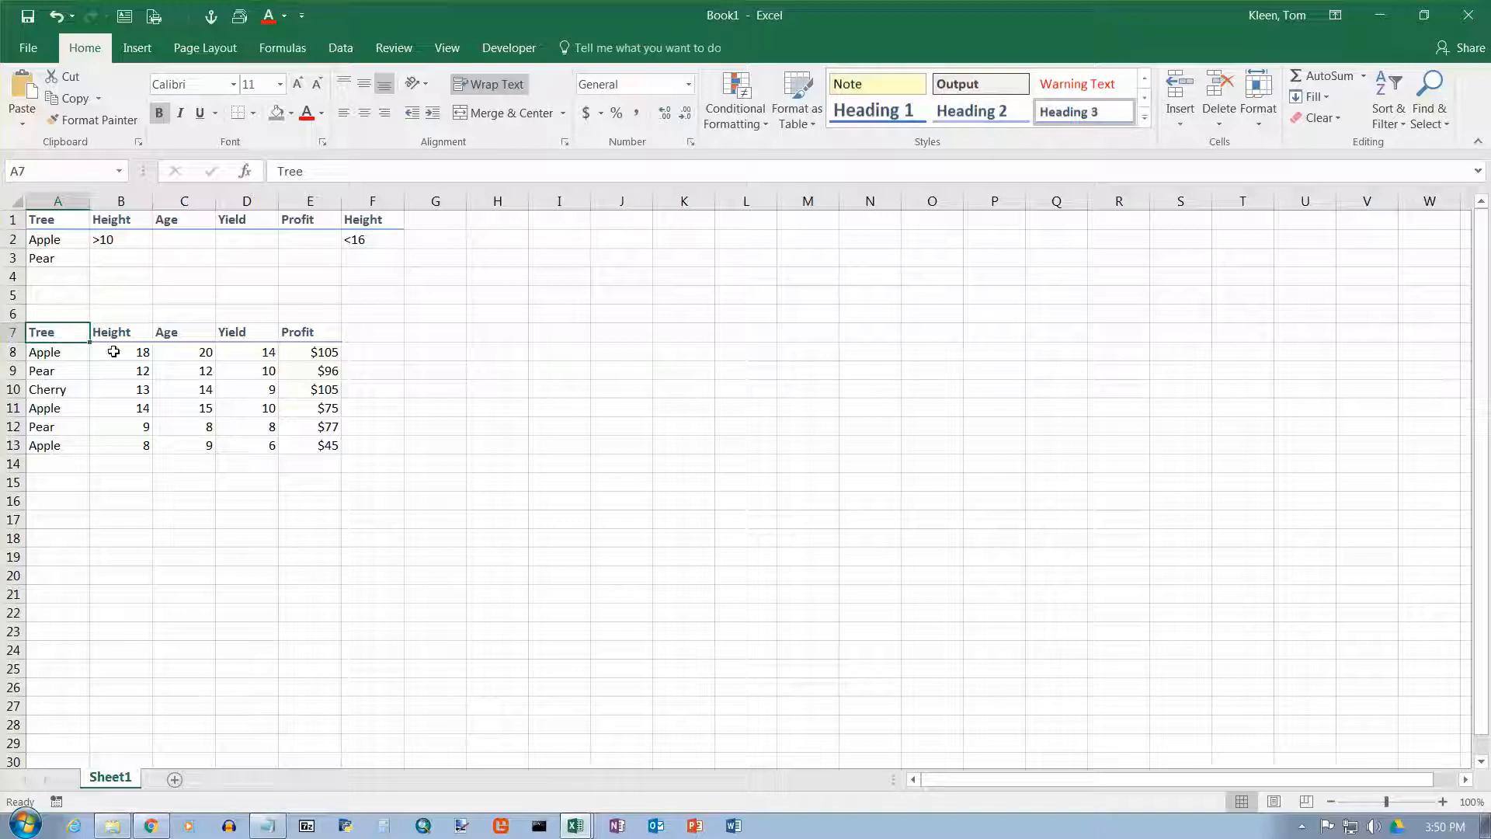
pyautogui.moveTo(315, 348); pyautogui.dragTo(325, 448)
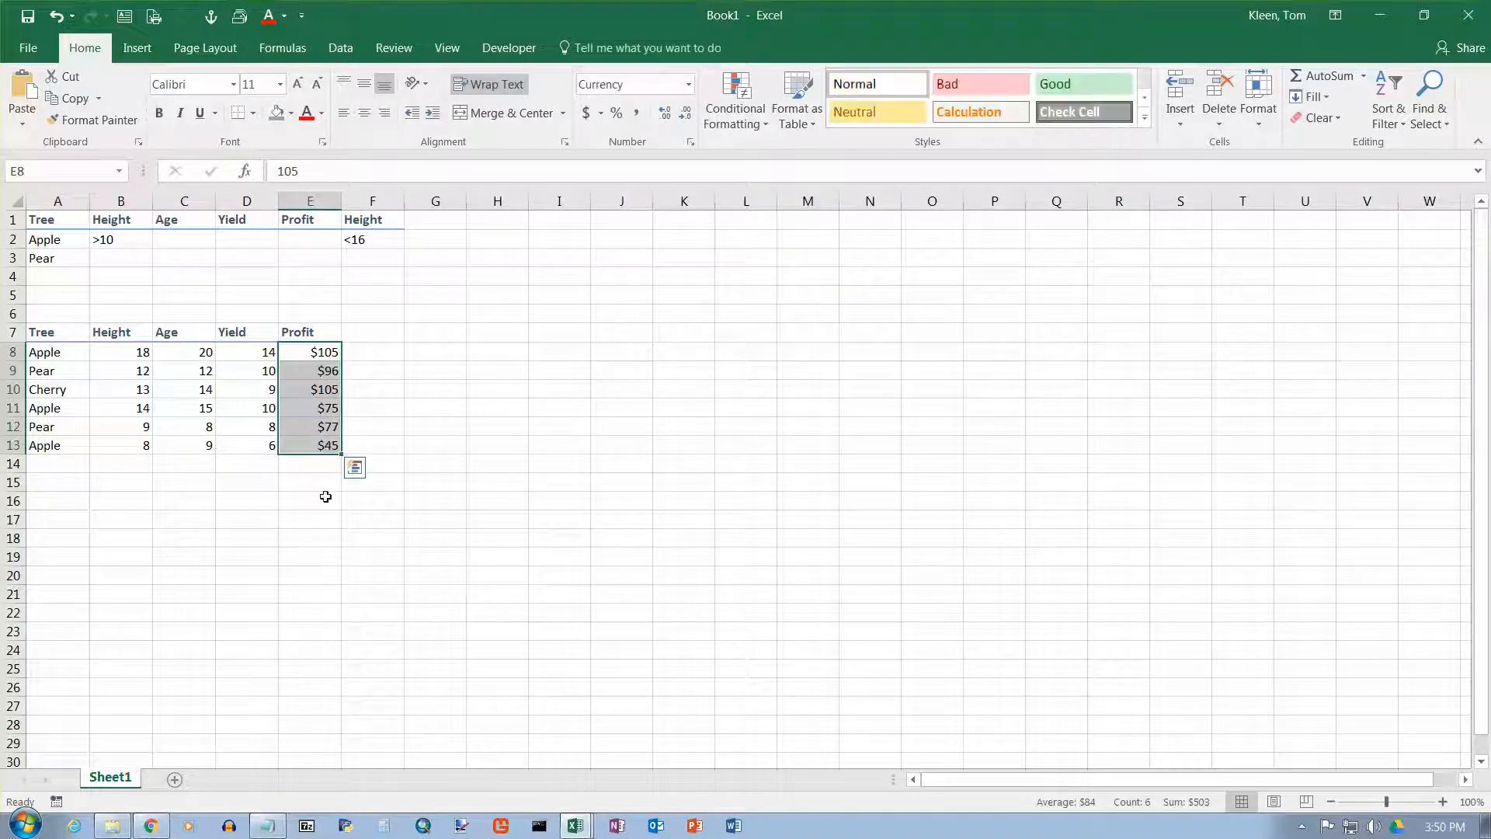
# - Total the Profit values E8:E13 with a SUM formula in E16
pyautogui.click(325, 501)
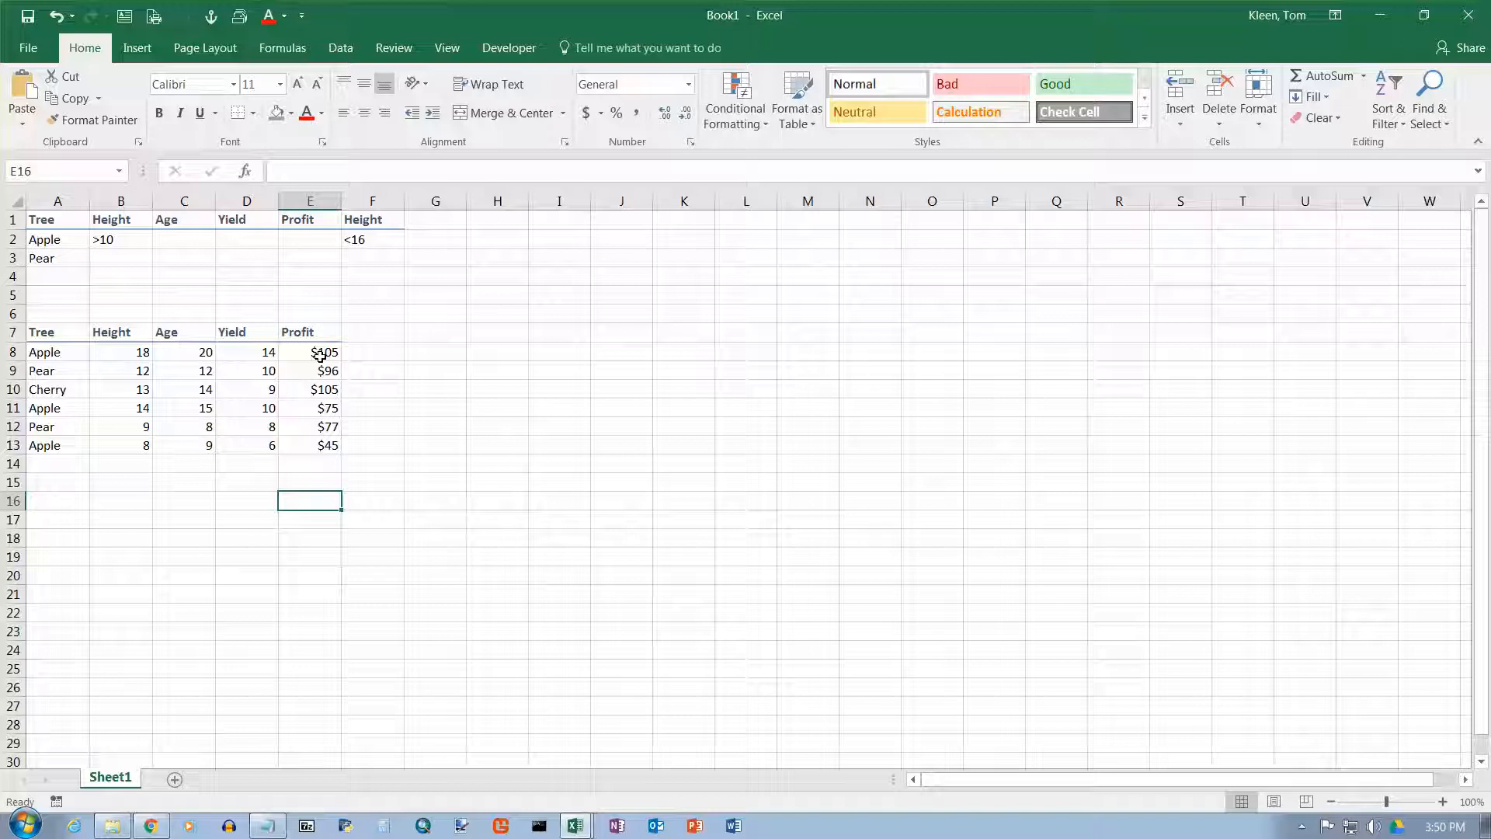
pyautogui.click(1362, 78)
pyautogui.click(1349, 99)
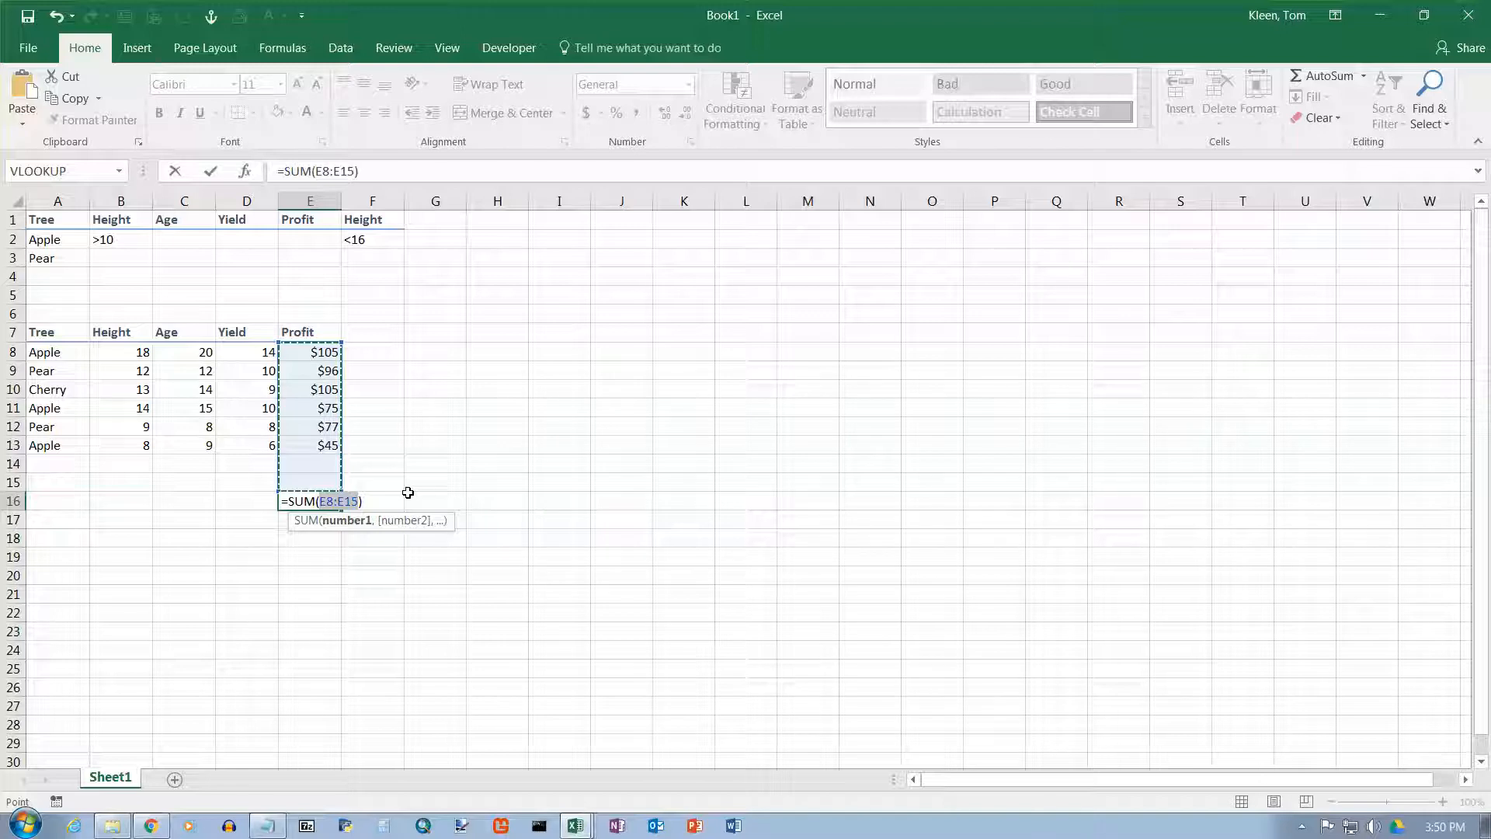
pyautogui.moveTo(311, 352); pyautogui.dragTo(323, 438)
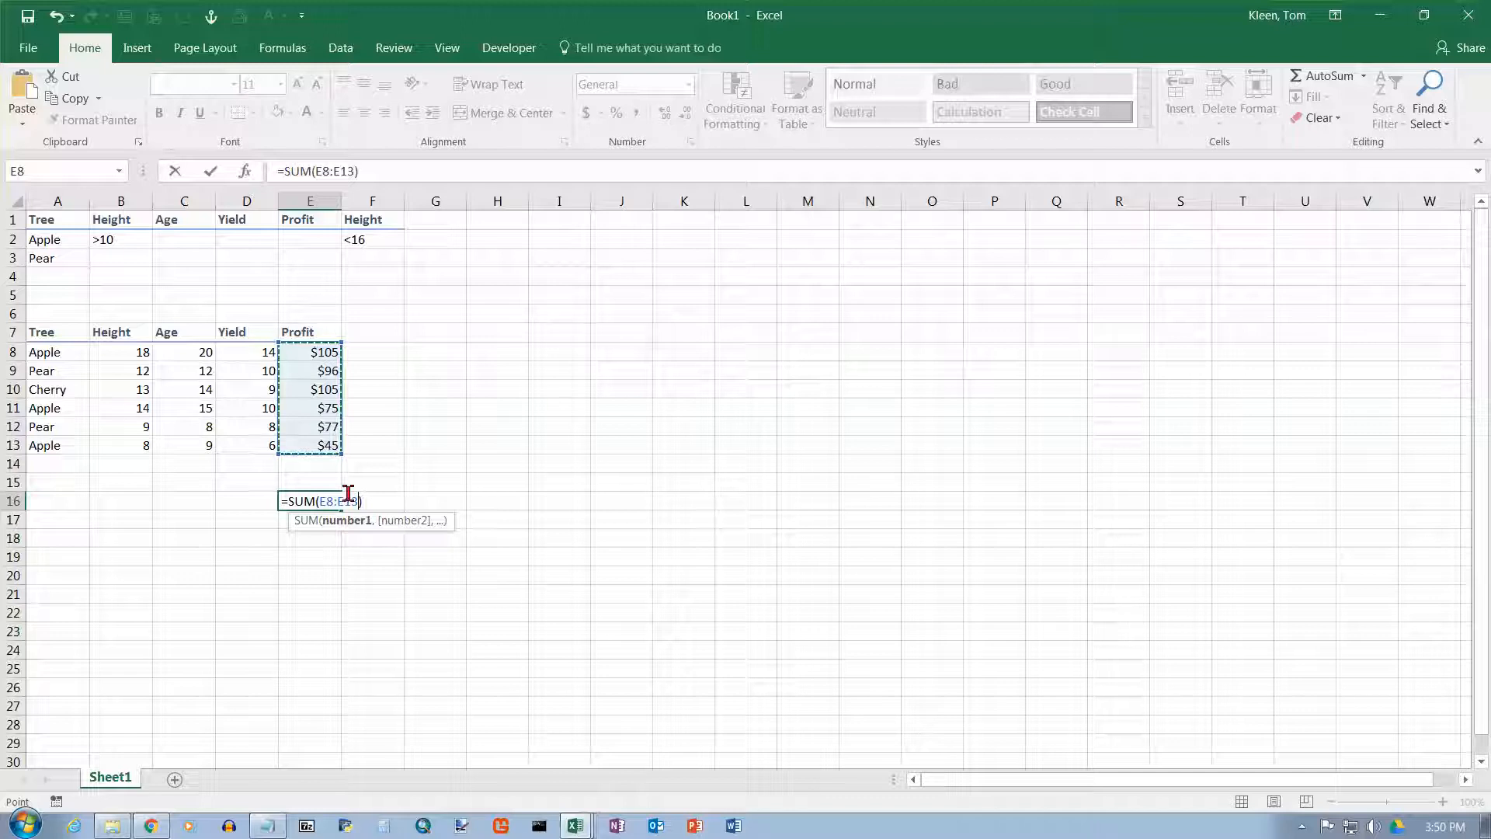
pyautogui.press('Return')
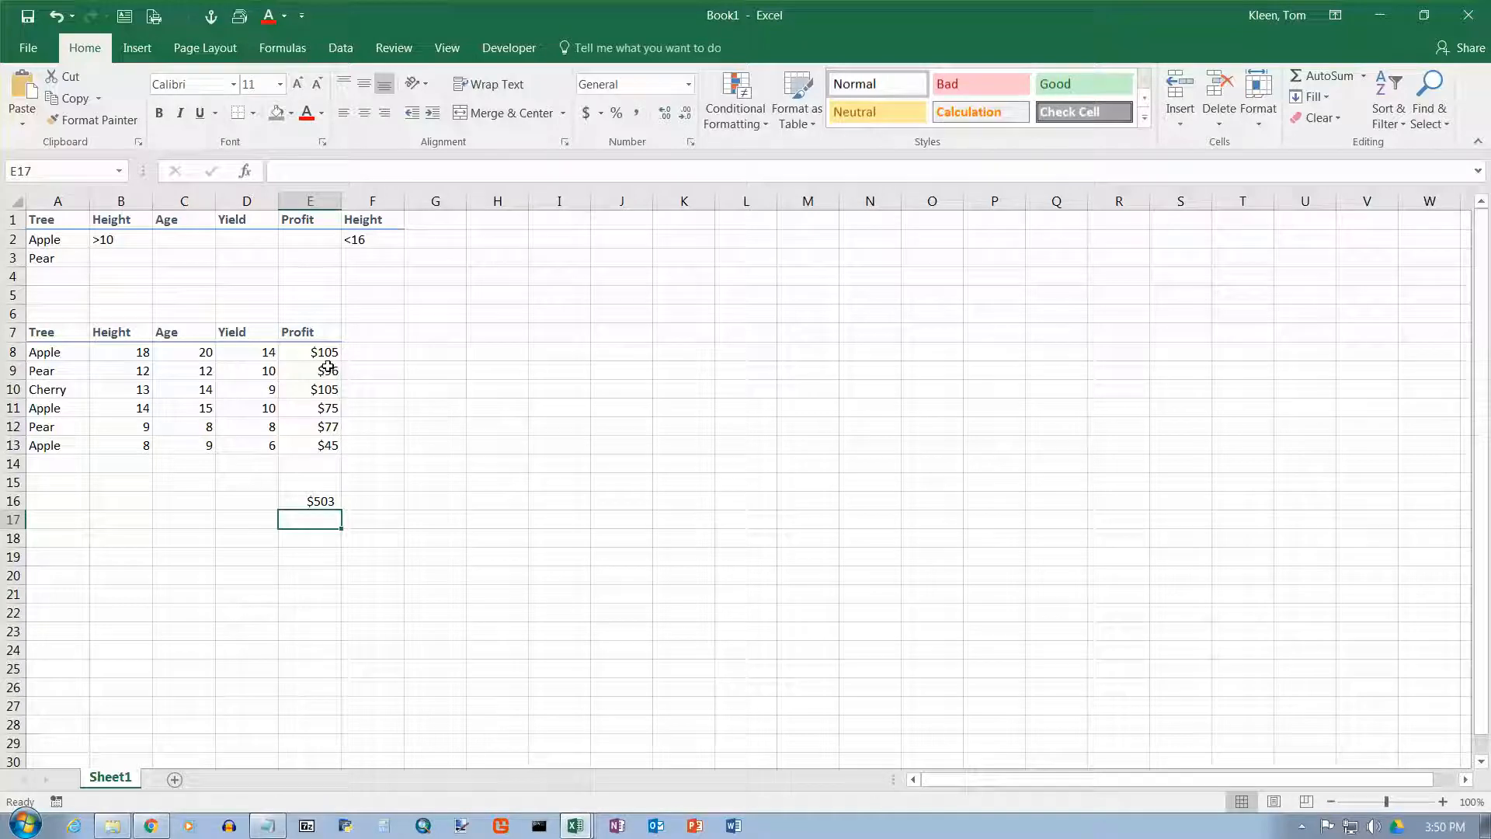
# - Examine the Profit values, the Apple rows 8, 11 and 13, the database range A7:E13 and the Tree criterion in A1:A2
pyautogui.moveTo(323, 353); pyautogui.dragTo(321, 442)
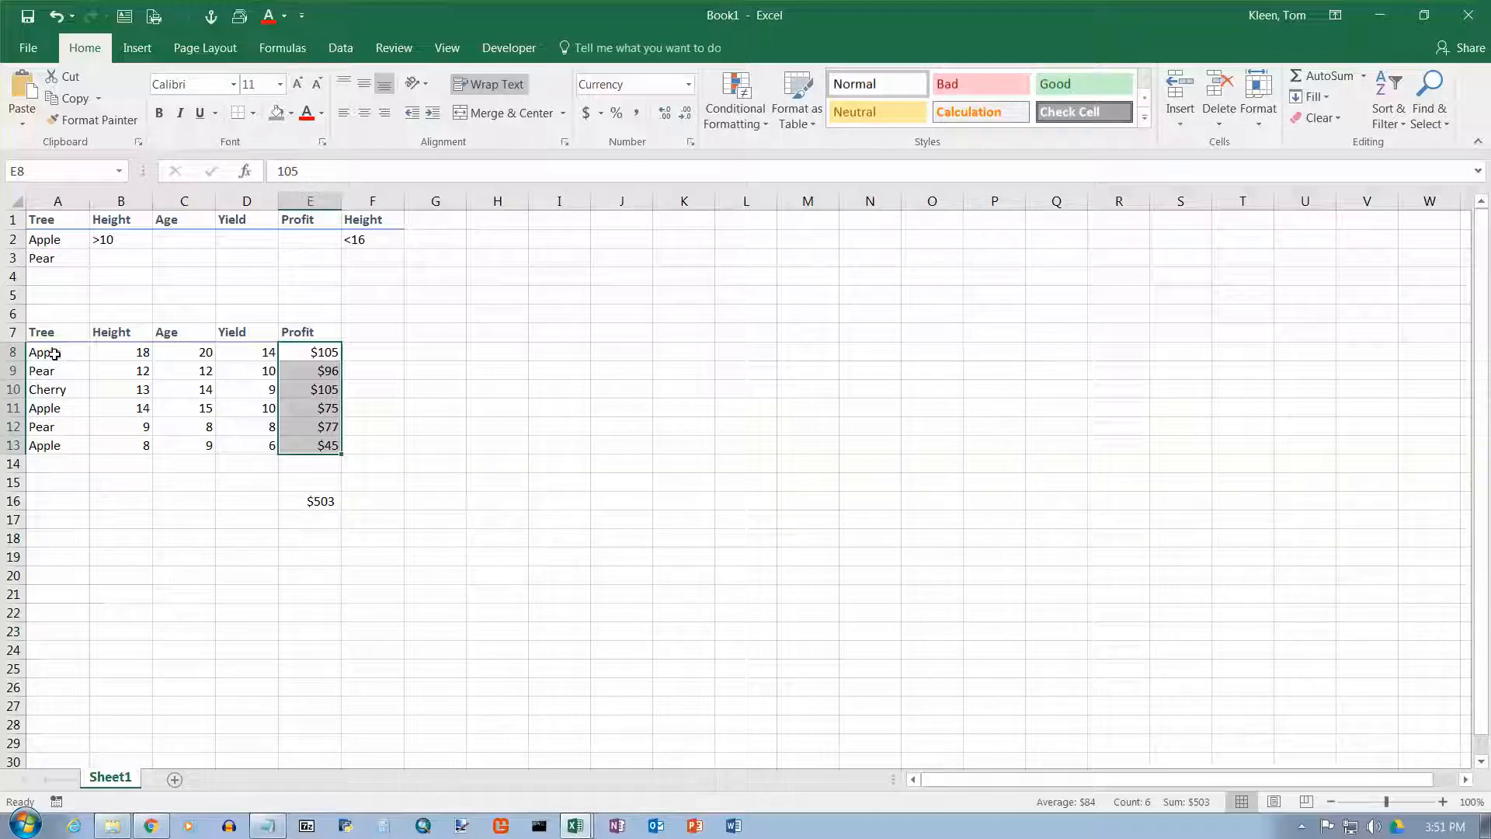
pyautogui.moveTo(52, 353); pyautogui.dragTo(318, 352)
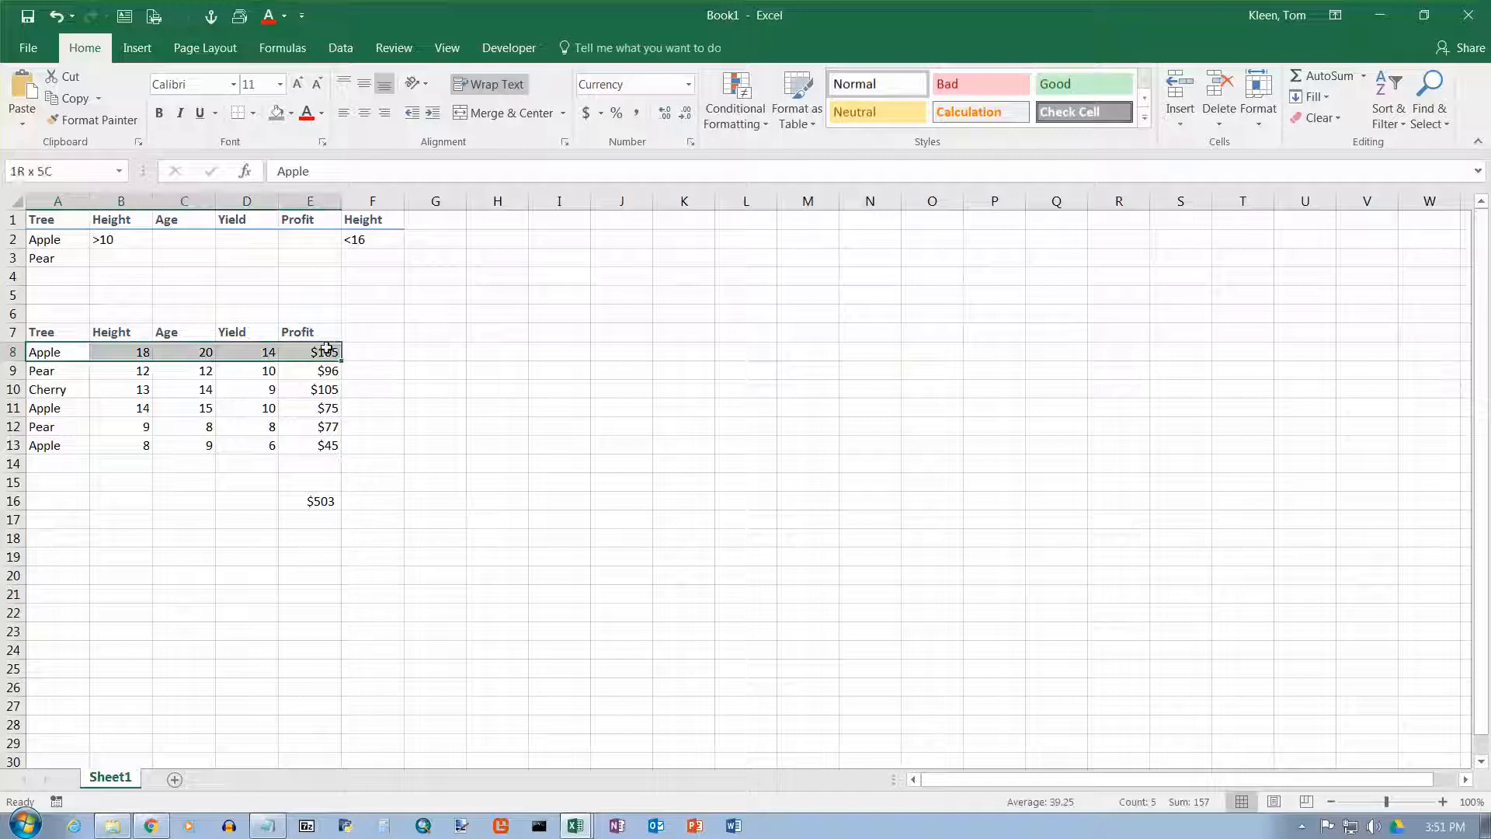
pyautogui.keyDown('ctrl'); pyautogui.moveTo(46, 409); pyautogui.dragTo(323, 410); pyautogui.keyUp('ctrl')
pyautogui.keyDown('ctrl'); pyautogui.moveTo(53, 447); pyautogui.dragTo(320, 445); pyautogui.keyUp('ctrl')
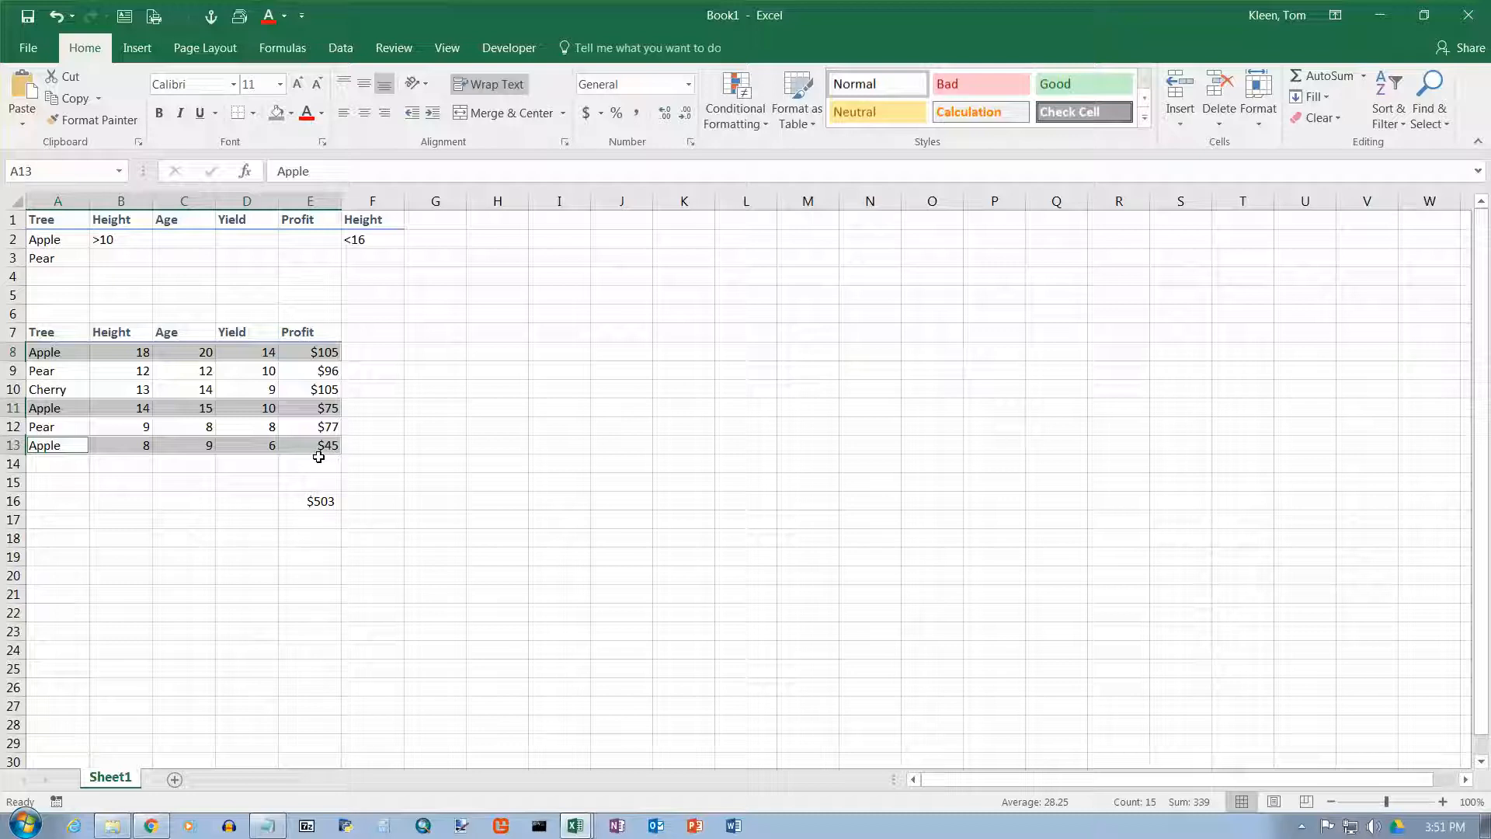
pyautogui.moveTo(48, 333); pyautogui.dragTo(323, 445)
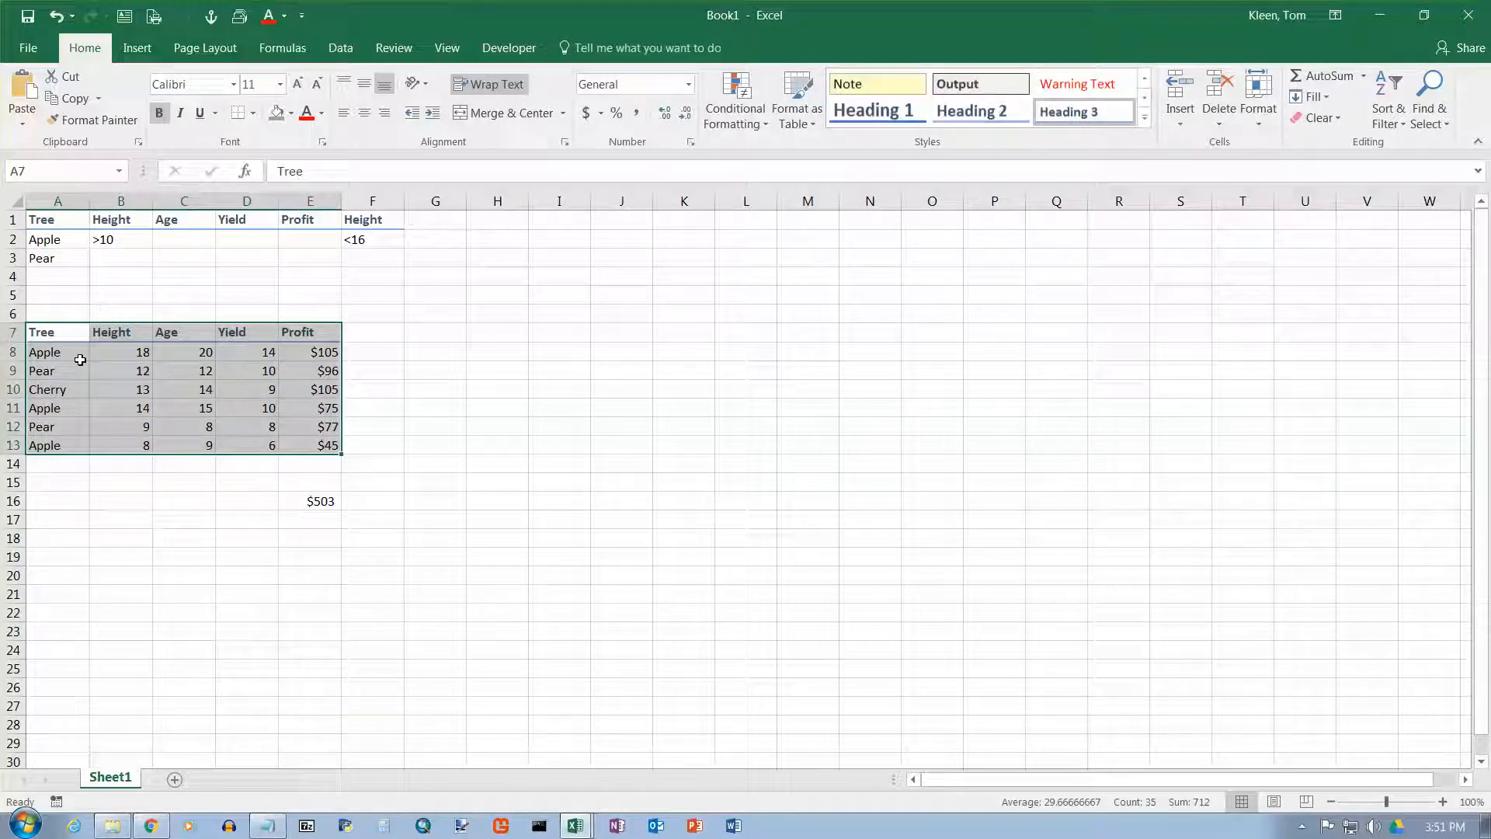
pyautogui.moveTo(57, 228); pyautogui.dragTo(54, 236)
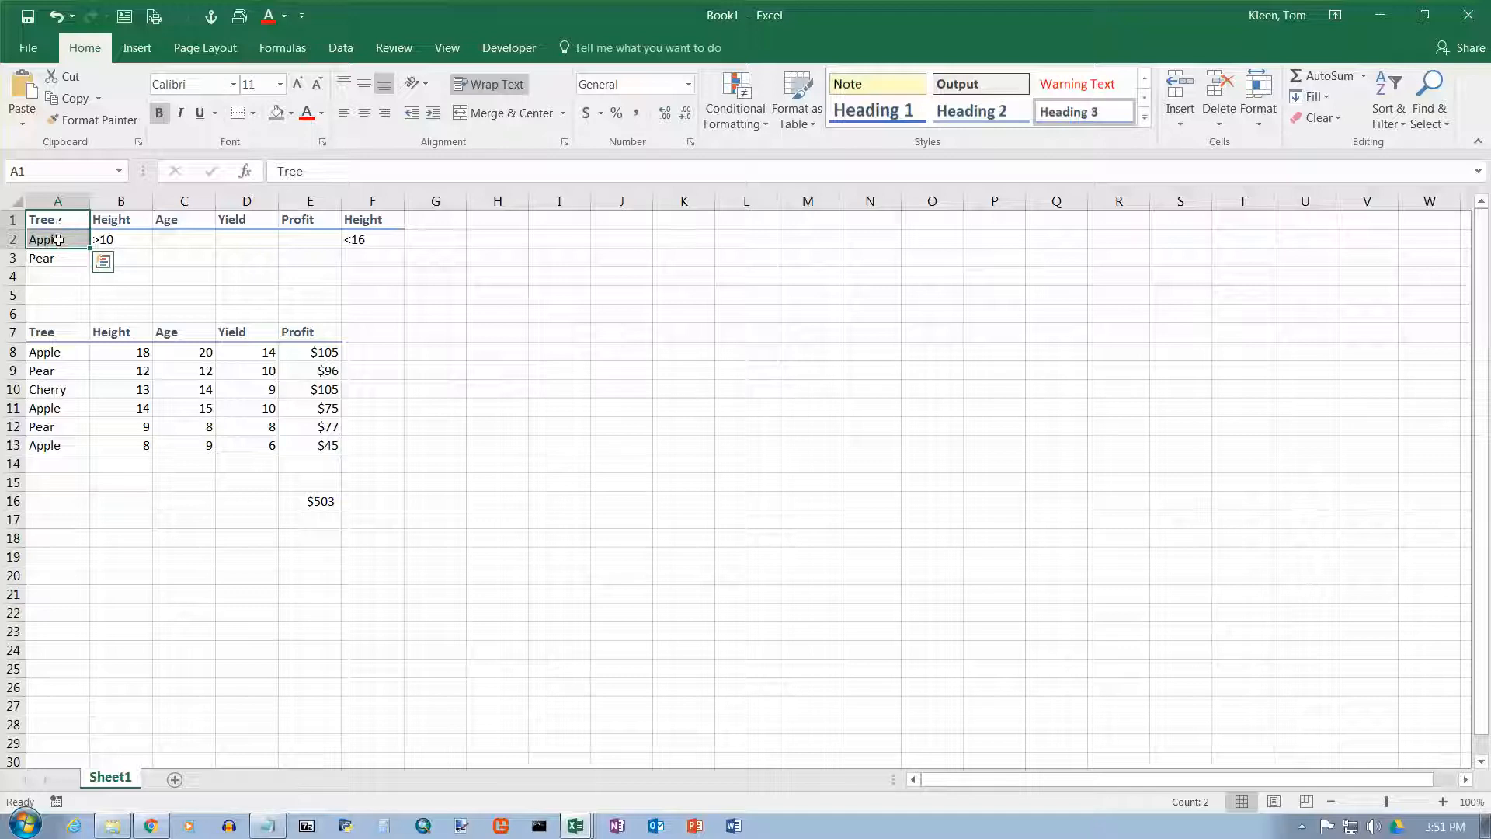
pyautogui.click(52, 355)
pyautogui.keyDown('ctrl'); pyautogui.click(53, 407); pyautogui.keyUp('ctrl')
pyautogui.keyDown('ctrl'); pyautogui.click(59, 447); pyautogui.keyUp('ctrl')
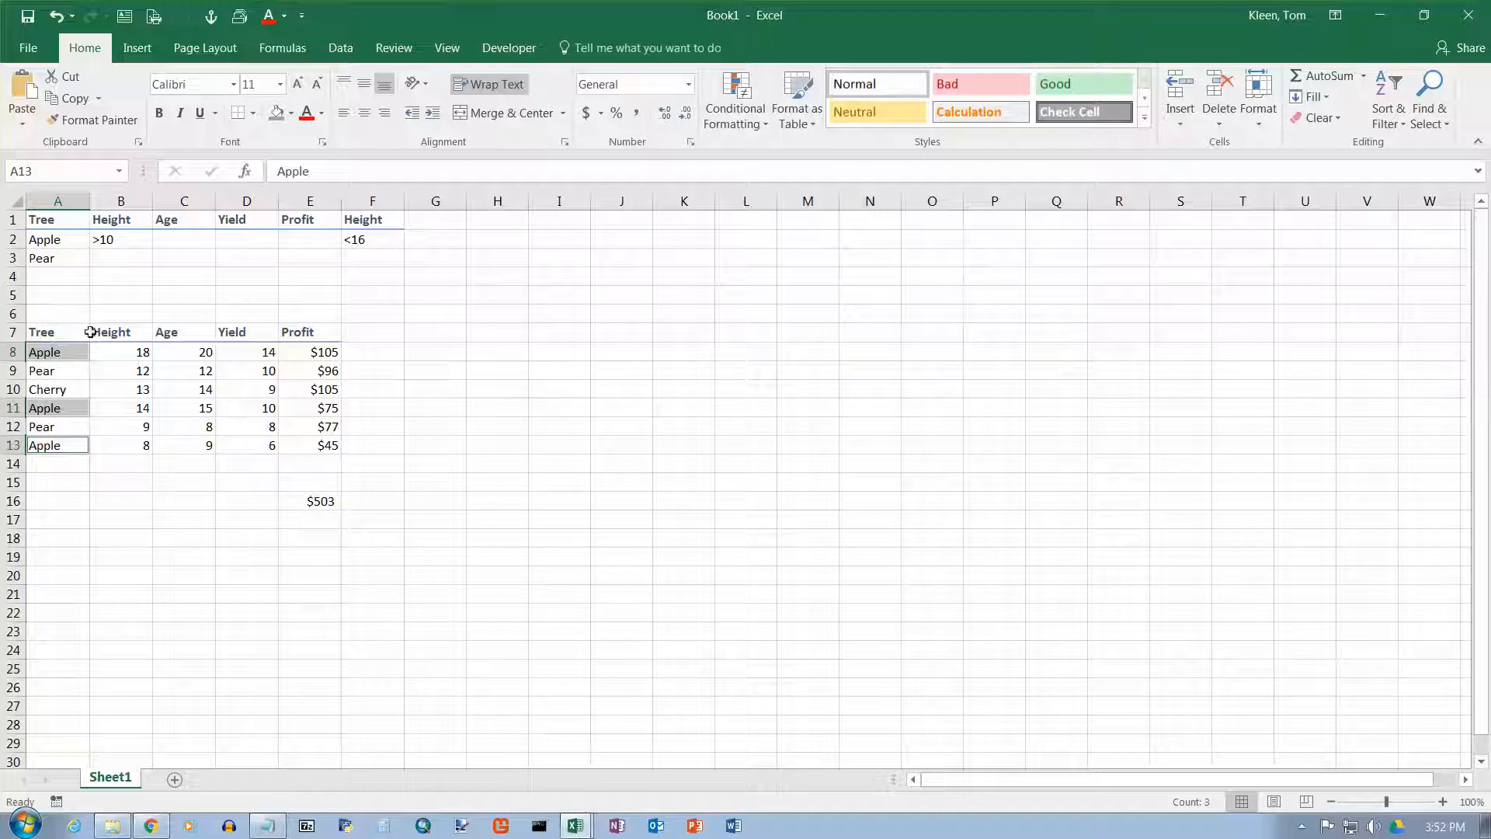
pyautogui.click(316, 332)
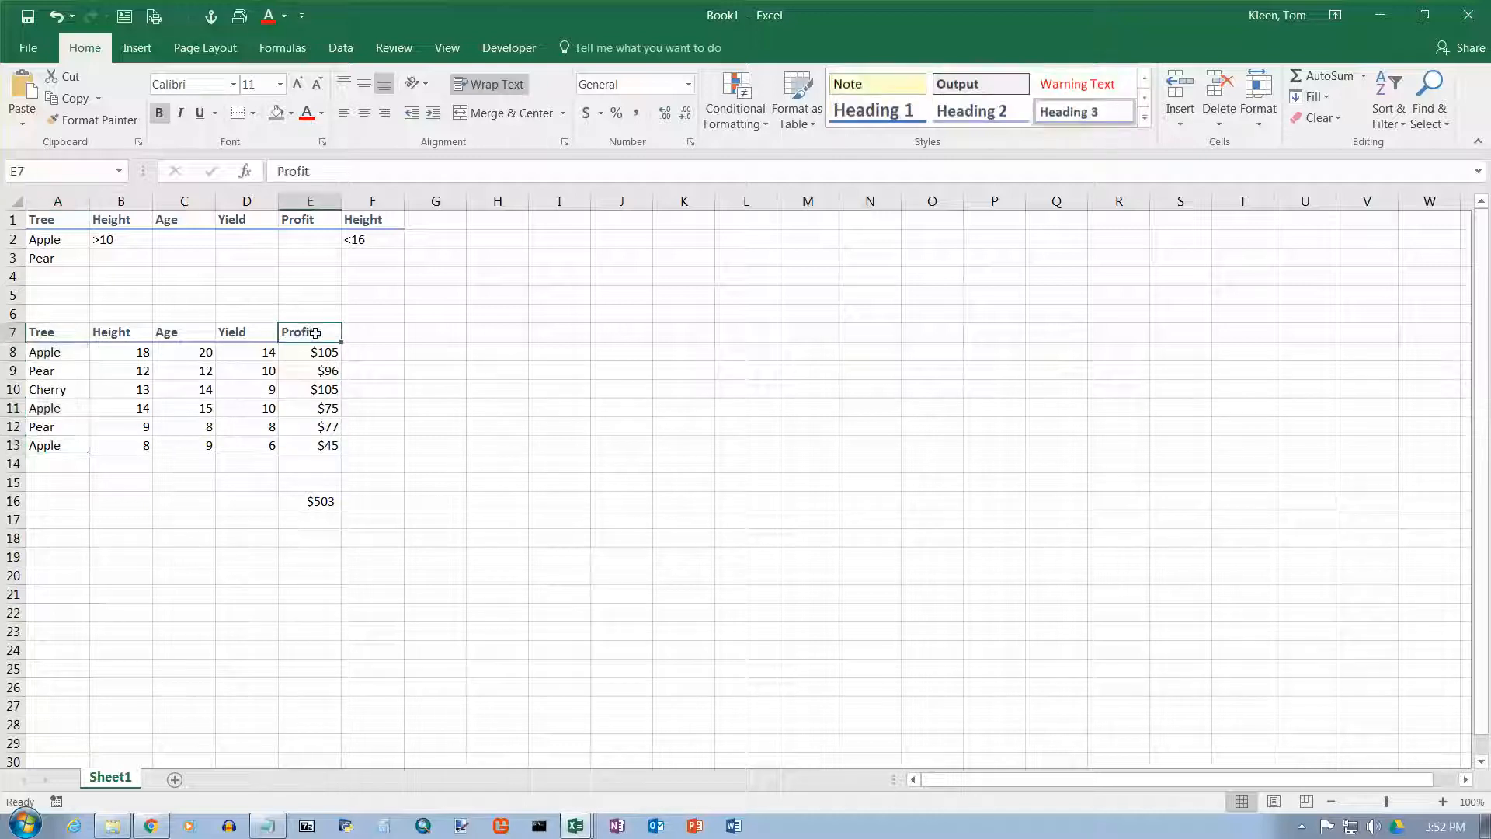
# - Move the tree data range A7:E13 two columns over so that it starts at C7
pyautogui.moveTo(59, 335); pyautogui.dragTo(298, 444)
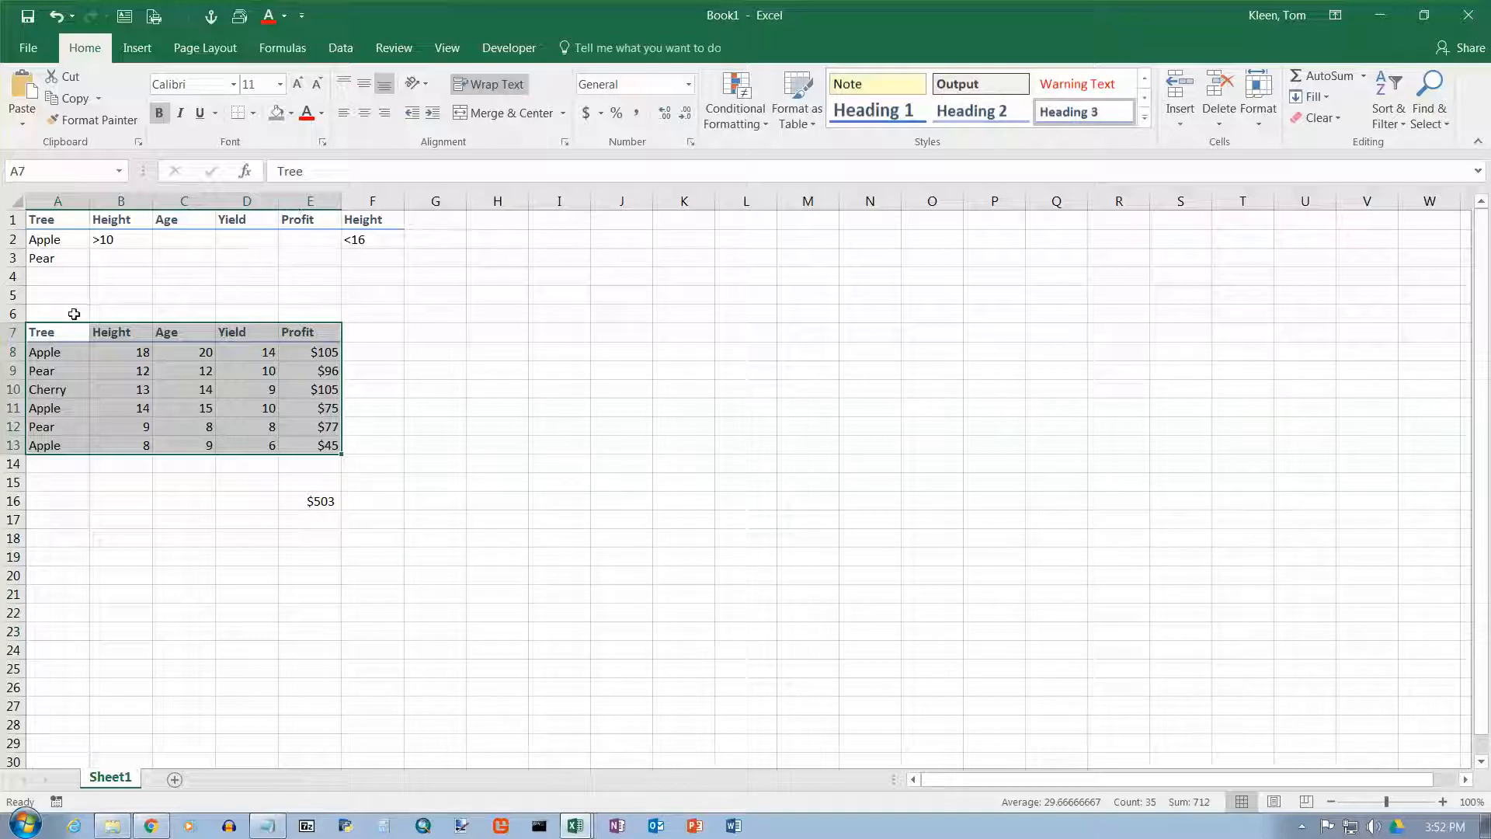
pyautogui.moveTo(63, 323); pyautogui.dragTo(195, 334)
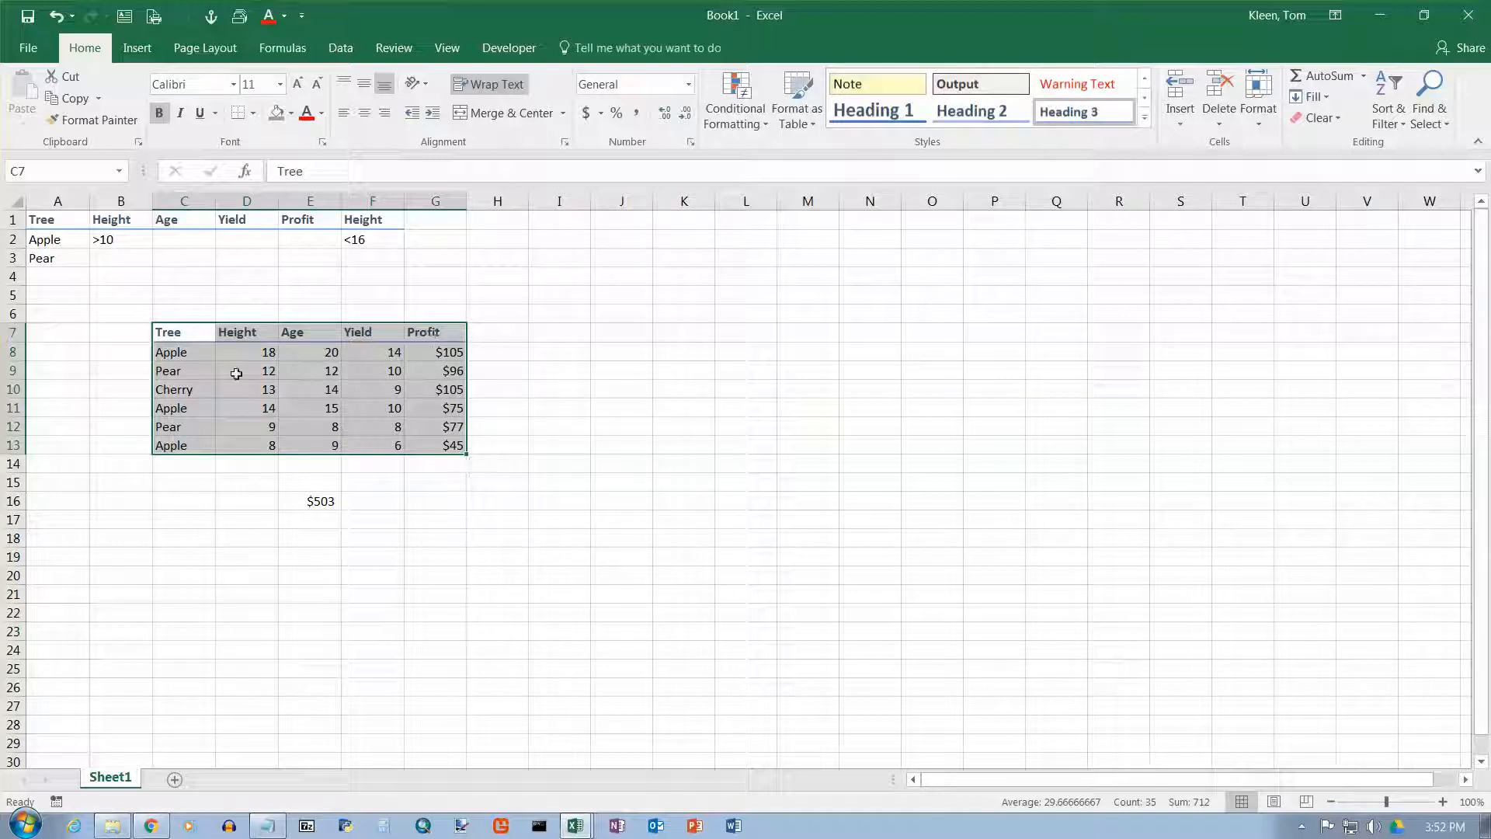
pyautogui.click(195, 353)
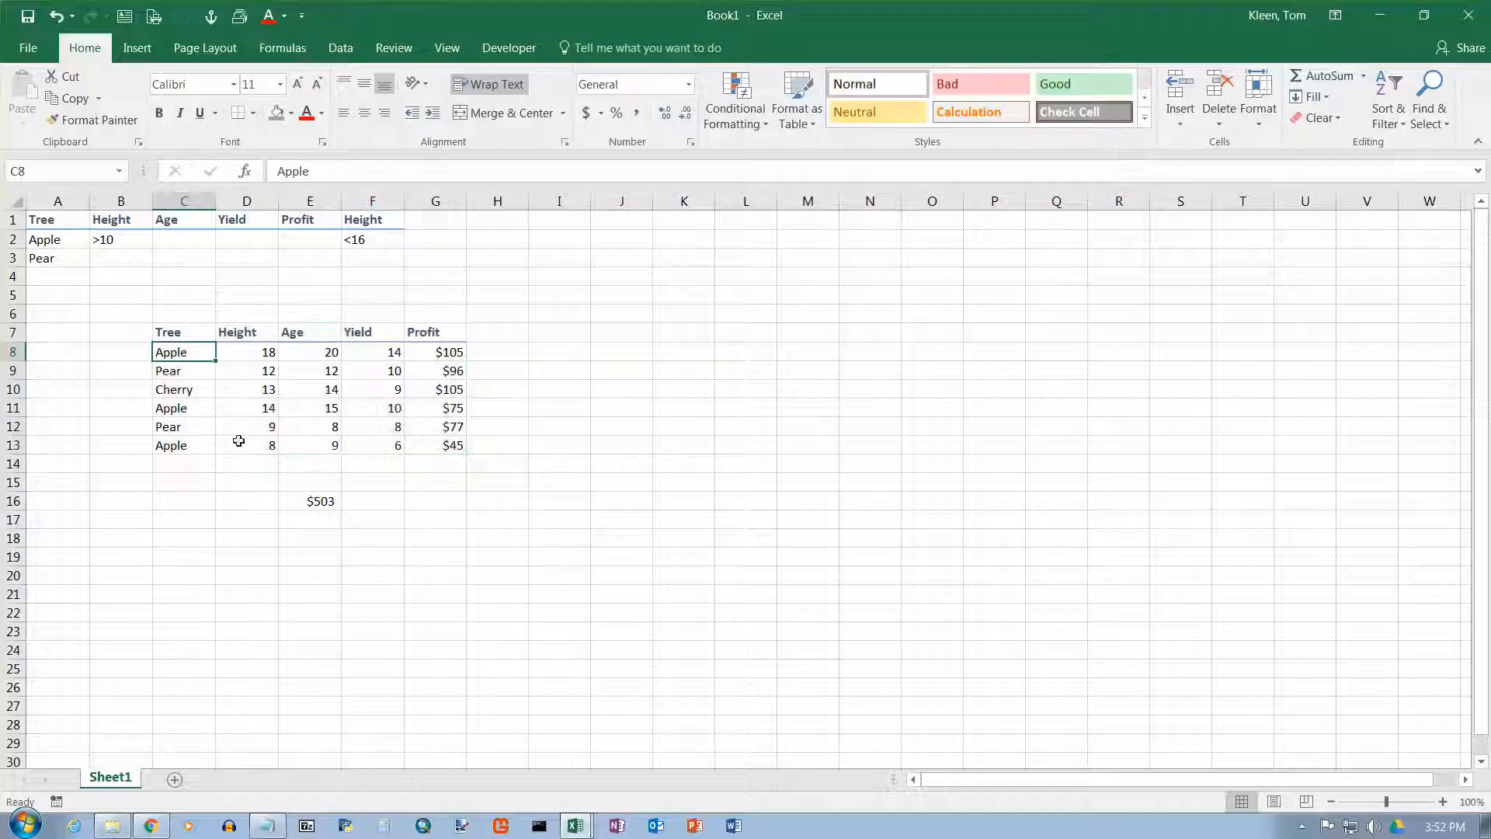
# - Enter the label Total Profit in D16 and right-align it
pyautogui.click(257, 501)
pyautogui.write('T')
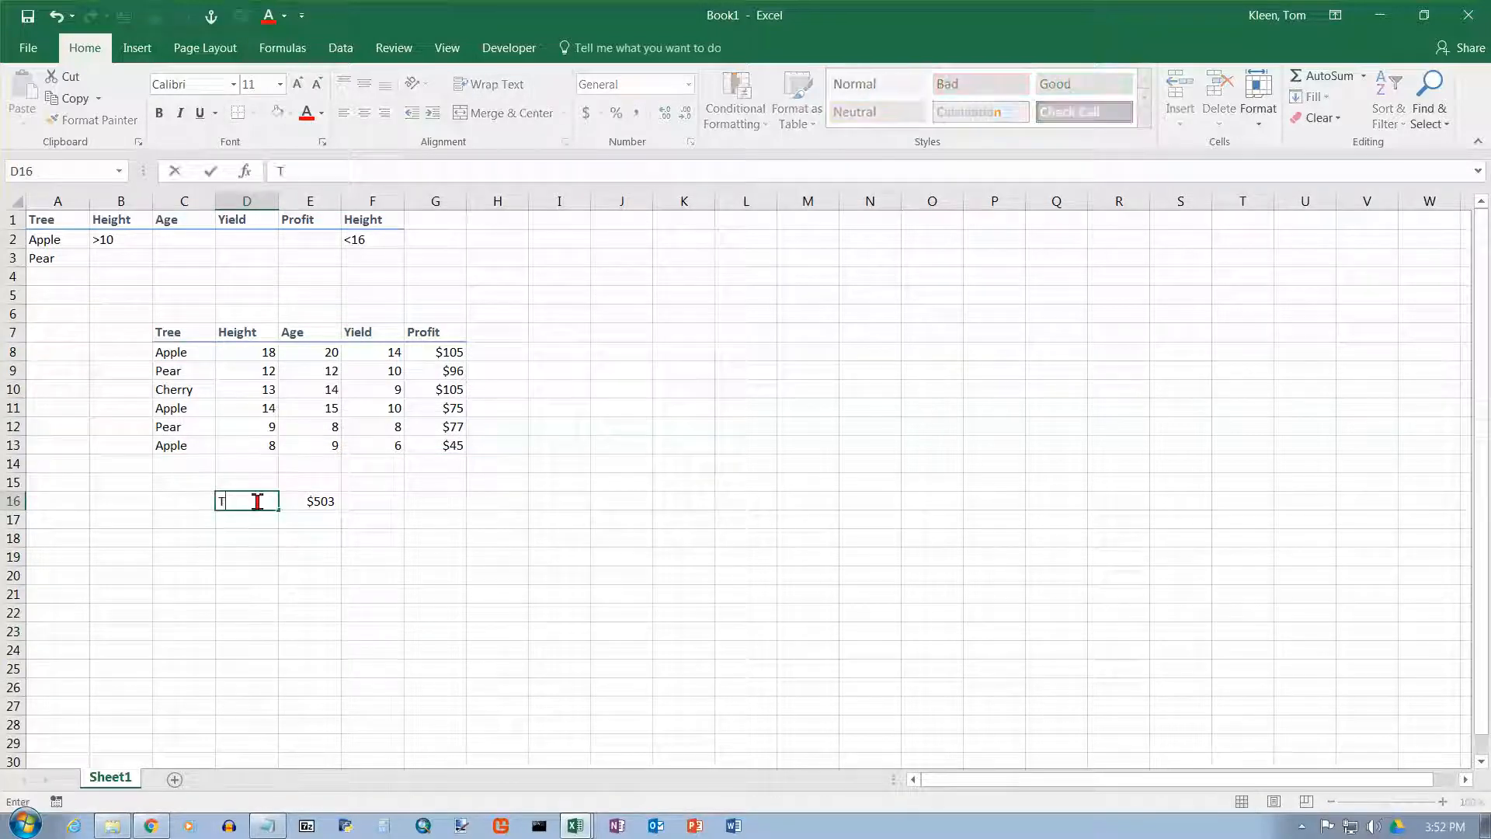
pyautogui.write('otal Profit')
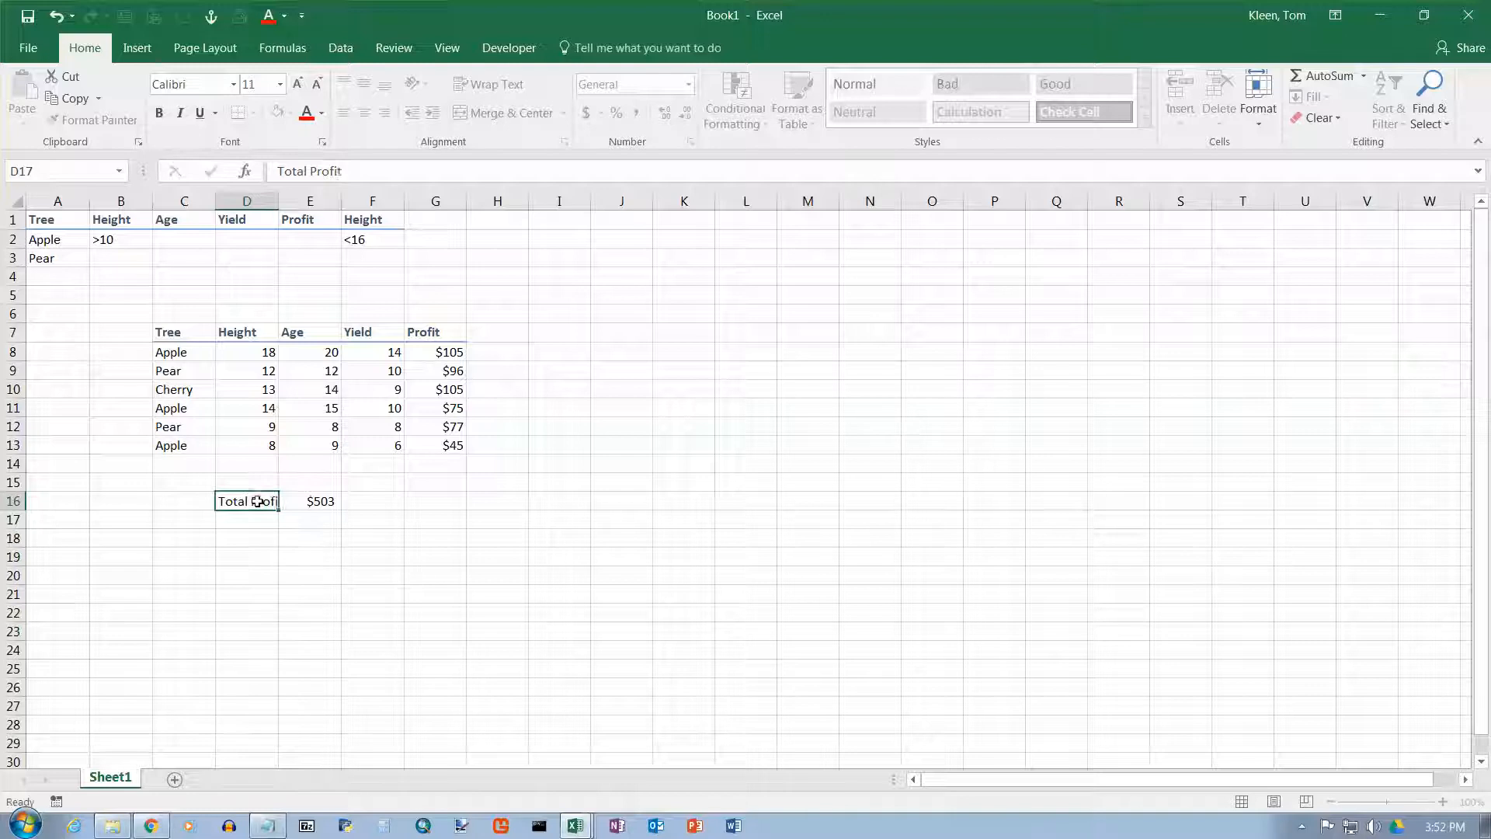
pyautogui.press('Return')
pyautogui.click(257, 501)
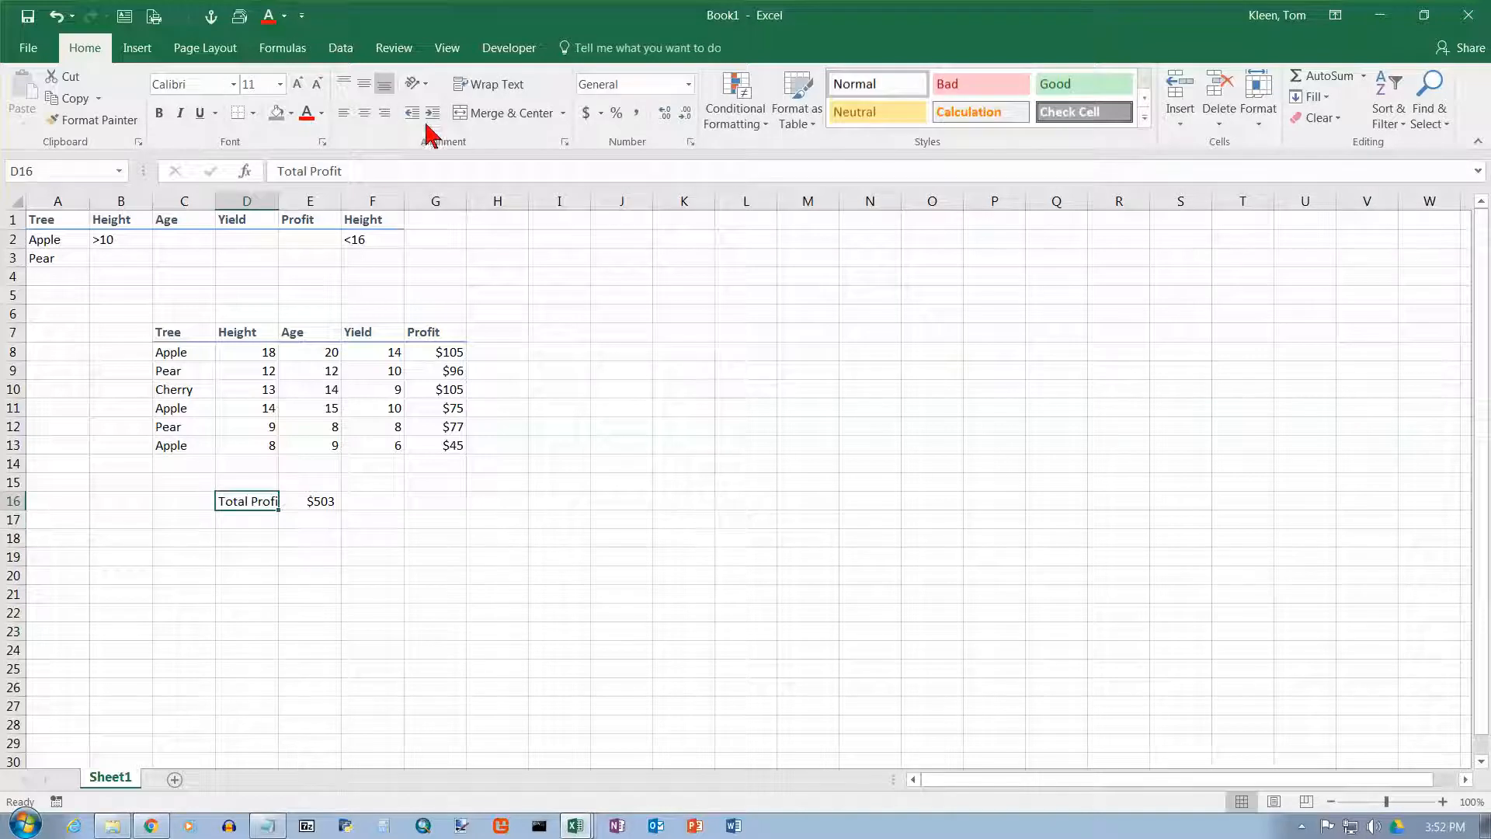
pyautogui.click(384, 112)
# - Enter the label Total Profit for Apple Trees in D17 and right-align it
pyautogui.click(259, 522)
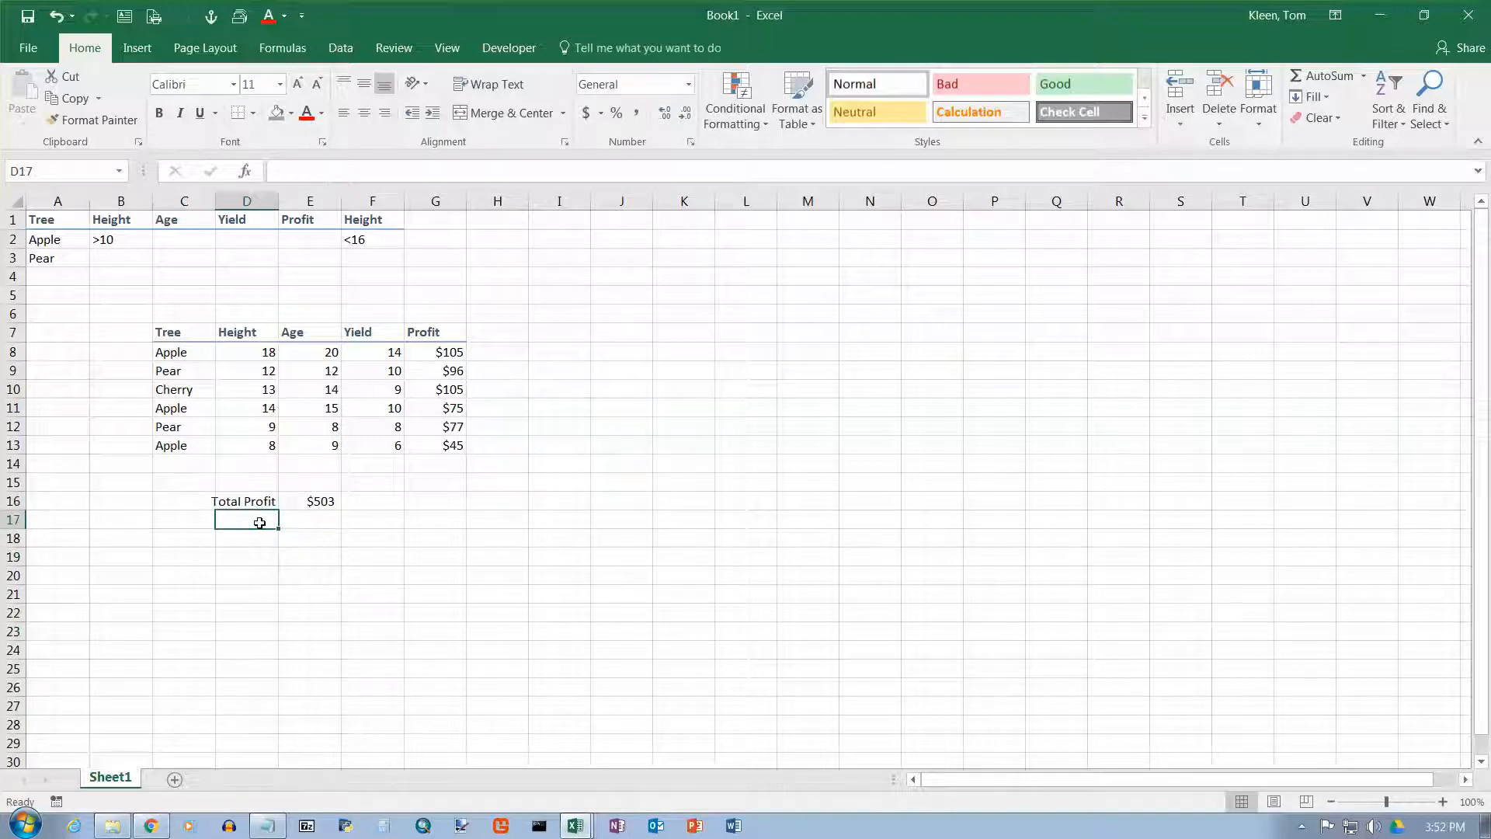
pyautogui.write('Total Profit')
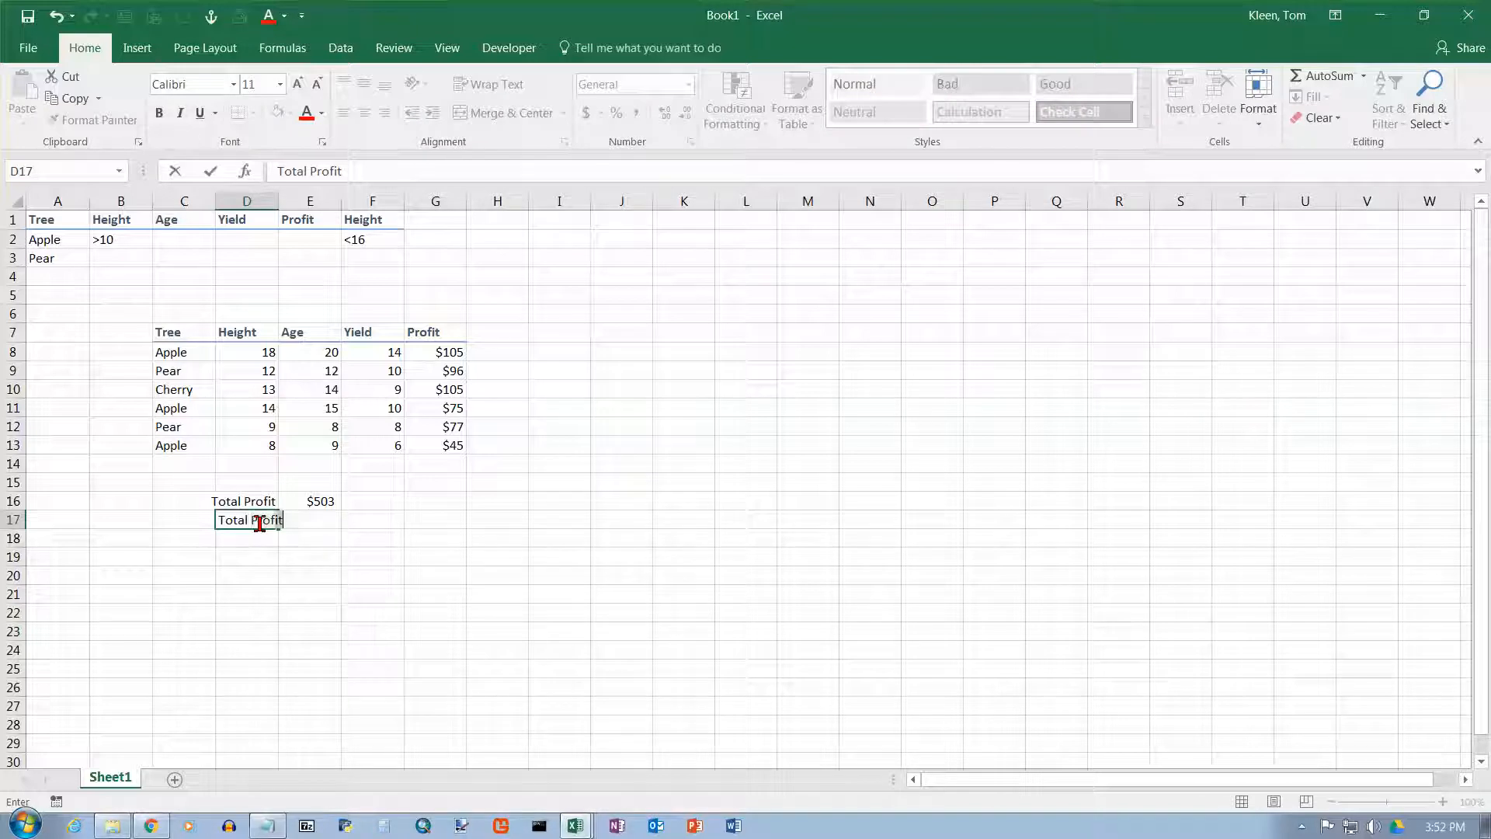
pyautogui.write(' for Apple Trees')
pyautogui.press('Return')
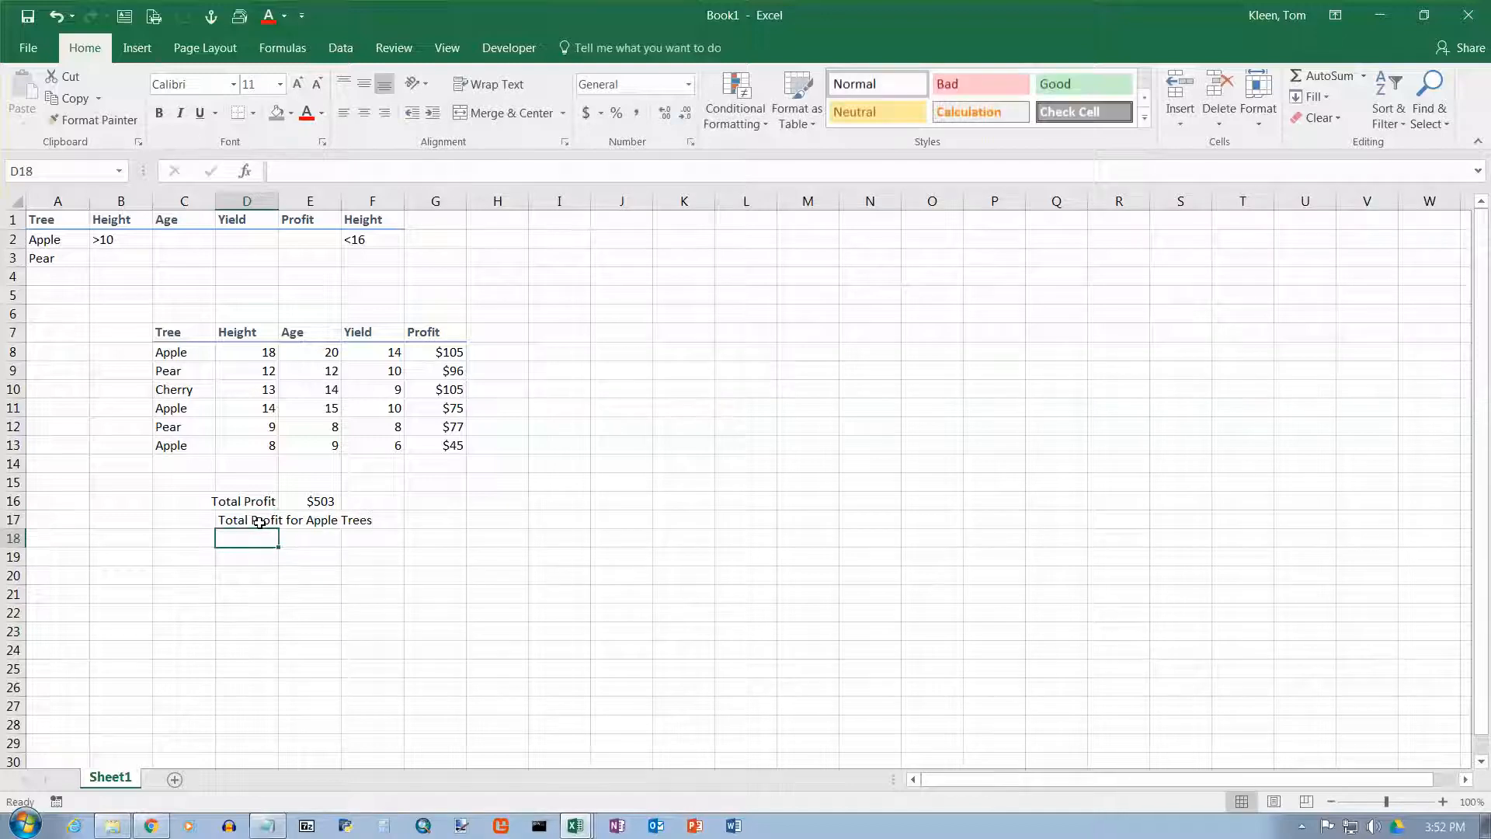
pyautogui.click(259, 522)
pyautogui.click(385, 114)
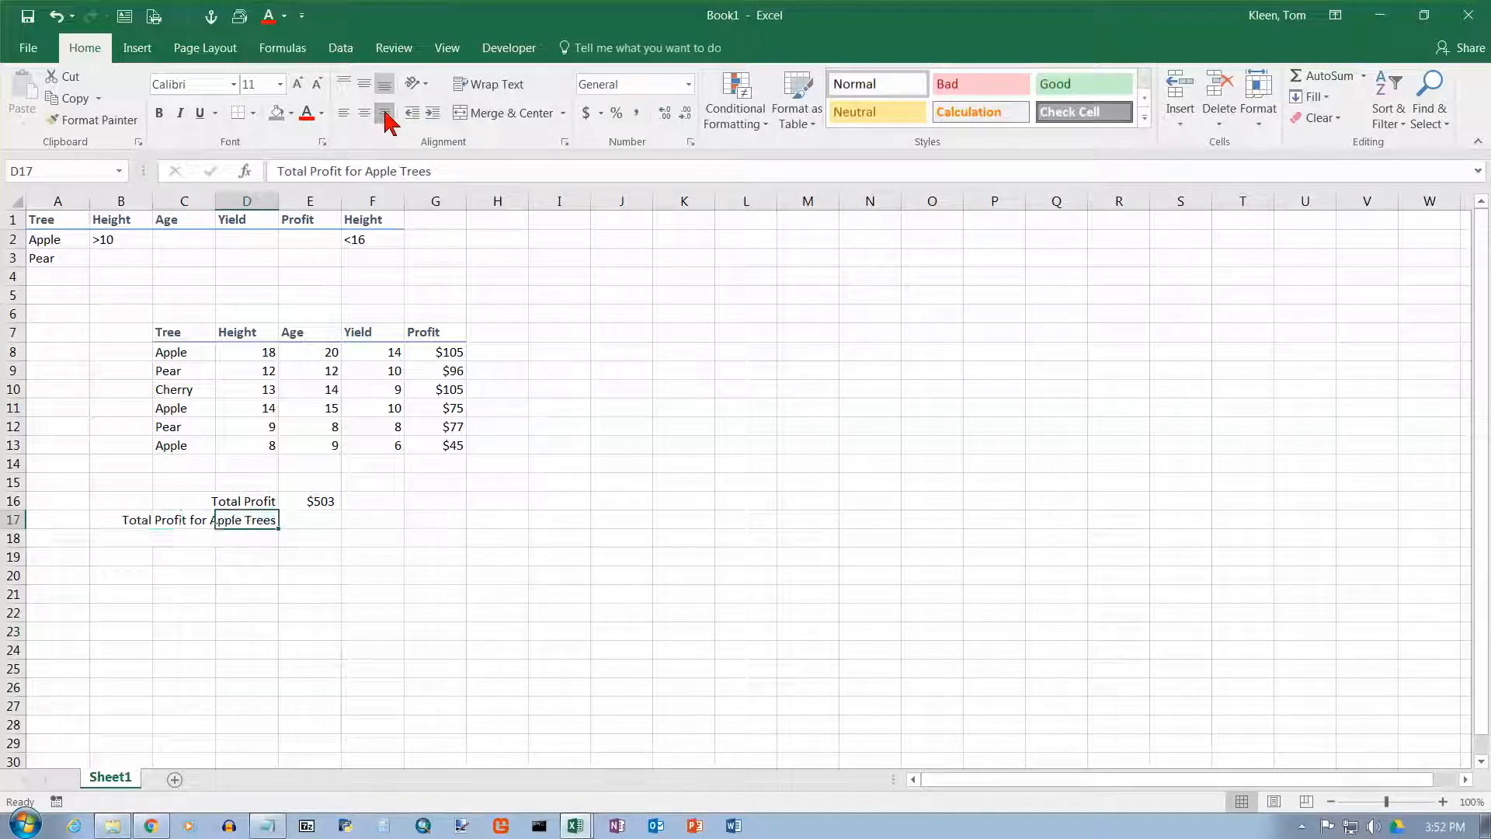
# - Examine the Apple records in C8:G8, C11:G11 and C13:G13 of the tree data
pyautogui.click(322, 523)
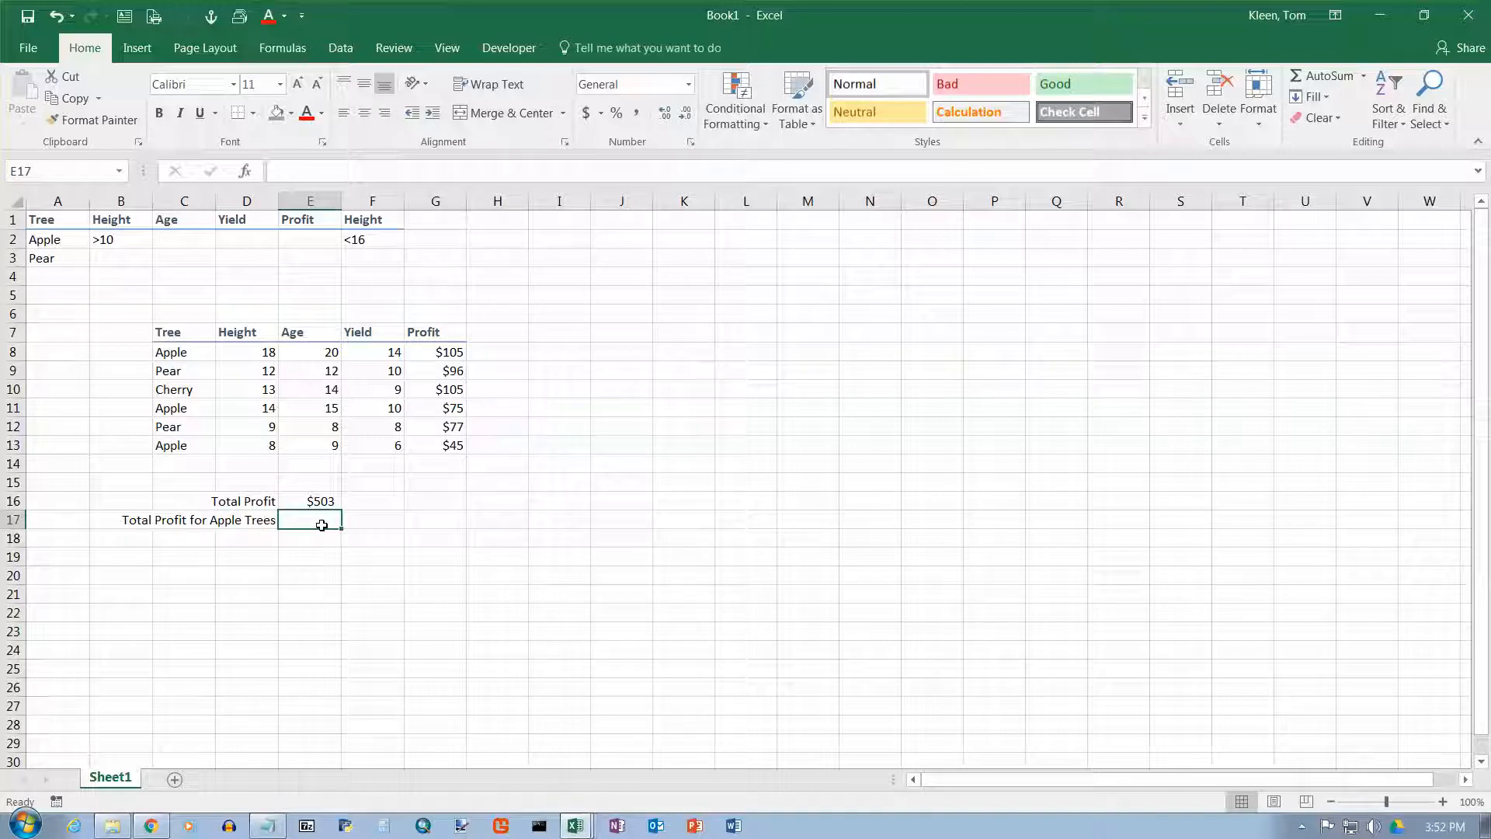
pyautogui.moveTo(177, 354); pyautogui.dragTo(441, 355)
pyautogui.keyDown('ctrl'); pyautogui.moveTo(184, 408); pyautogui.dragTo(442, 408); pyautogui.keyUp('ctrl')
pyautogui.keyDown('ctrl'); pyautogui.moveTo(209, 454); pyautogui.dragTo(450, 448); pyautogui.keyUp('ctrl')
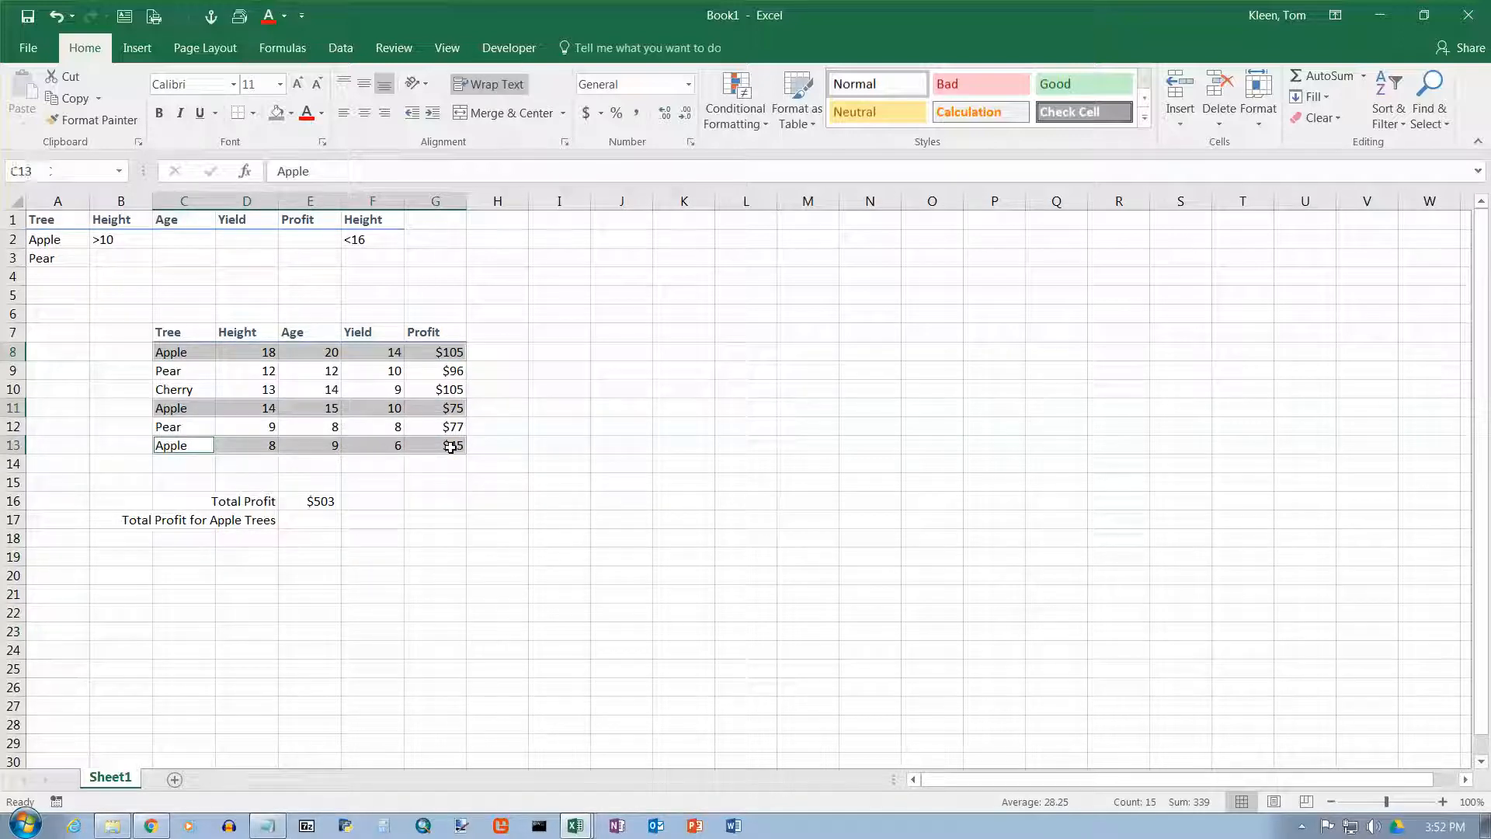
# - Insert the DSUM function from the Database category into E17, opening its function arguments
pyautogui.click(322, 521)
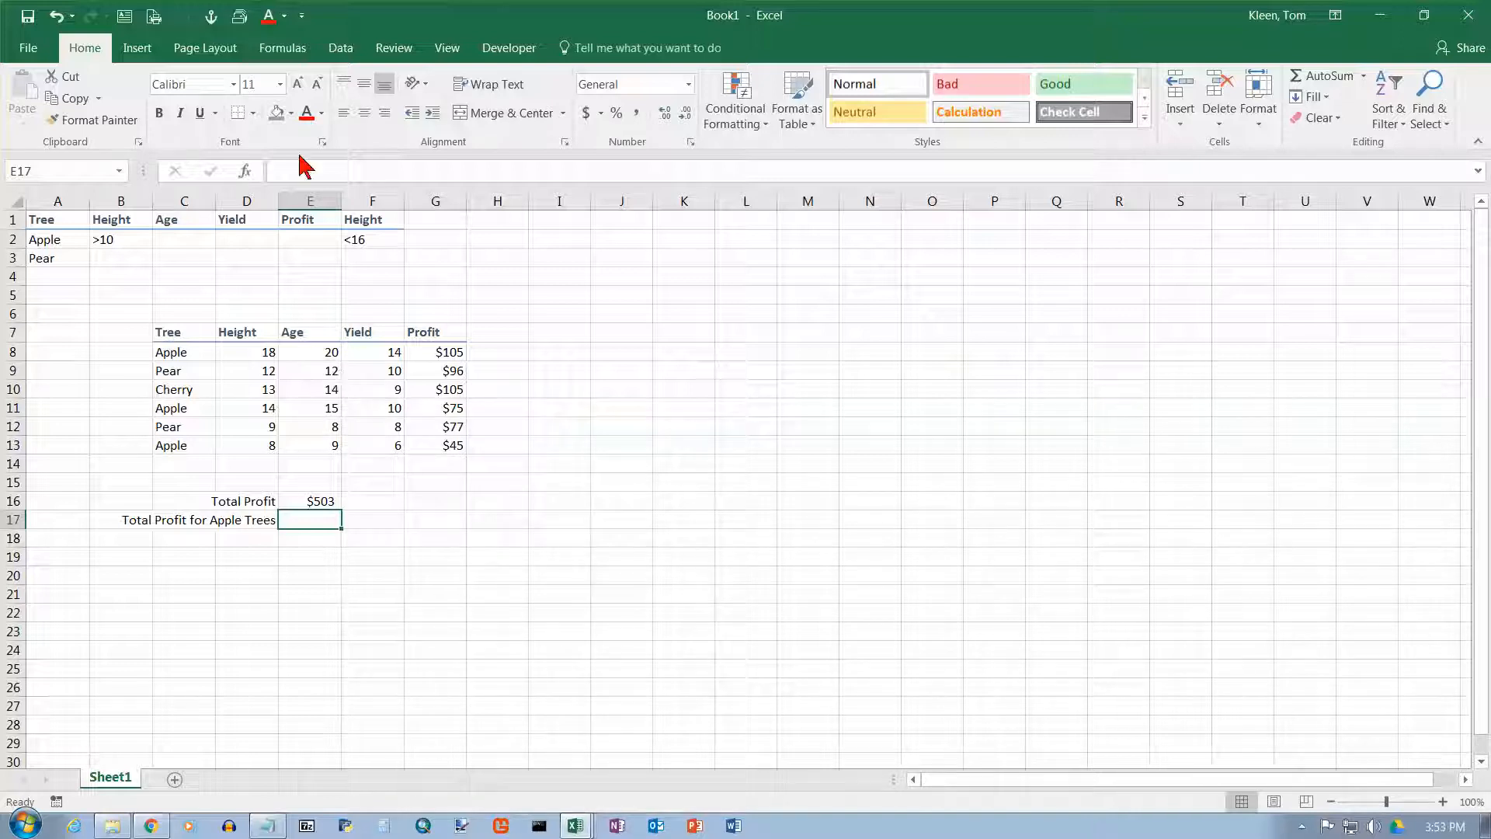
pyautogui.click(284, 48)
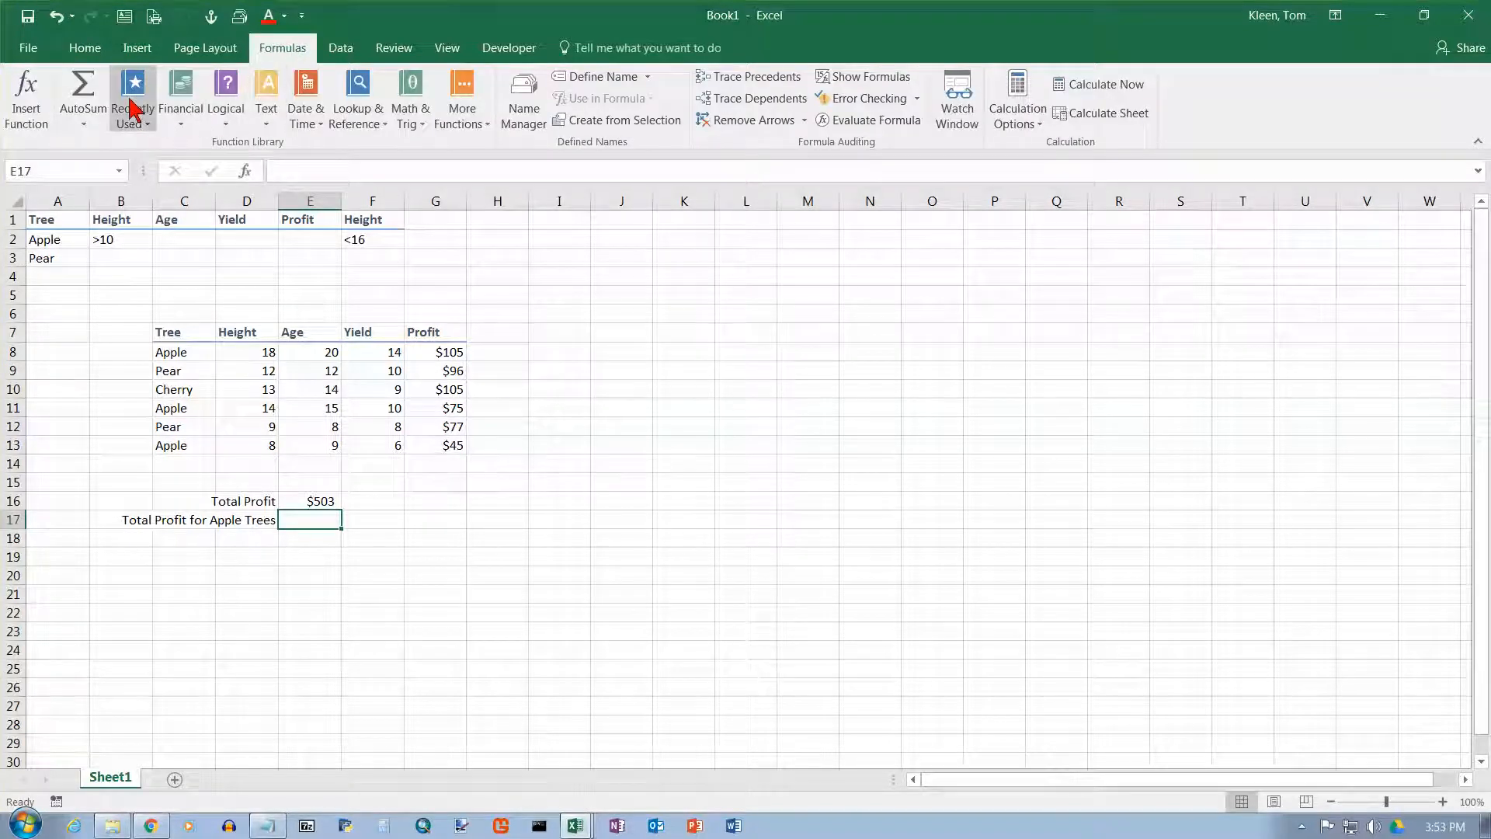
pyautogui.click(490, 128)
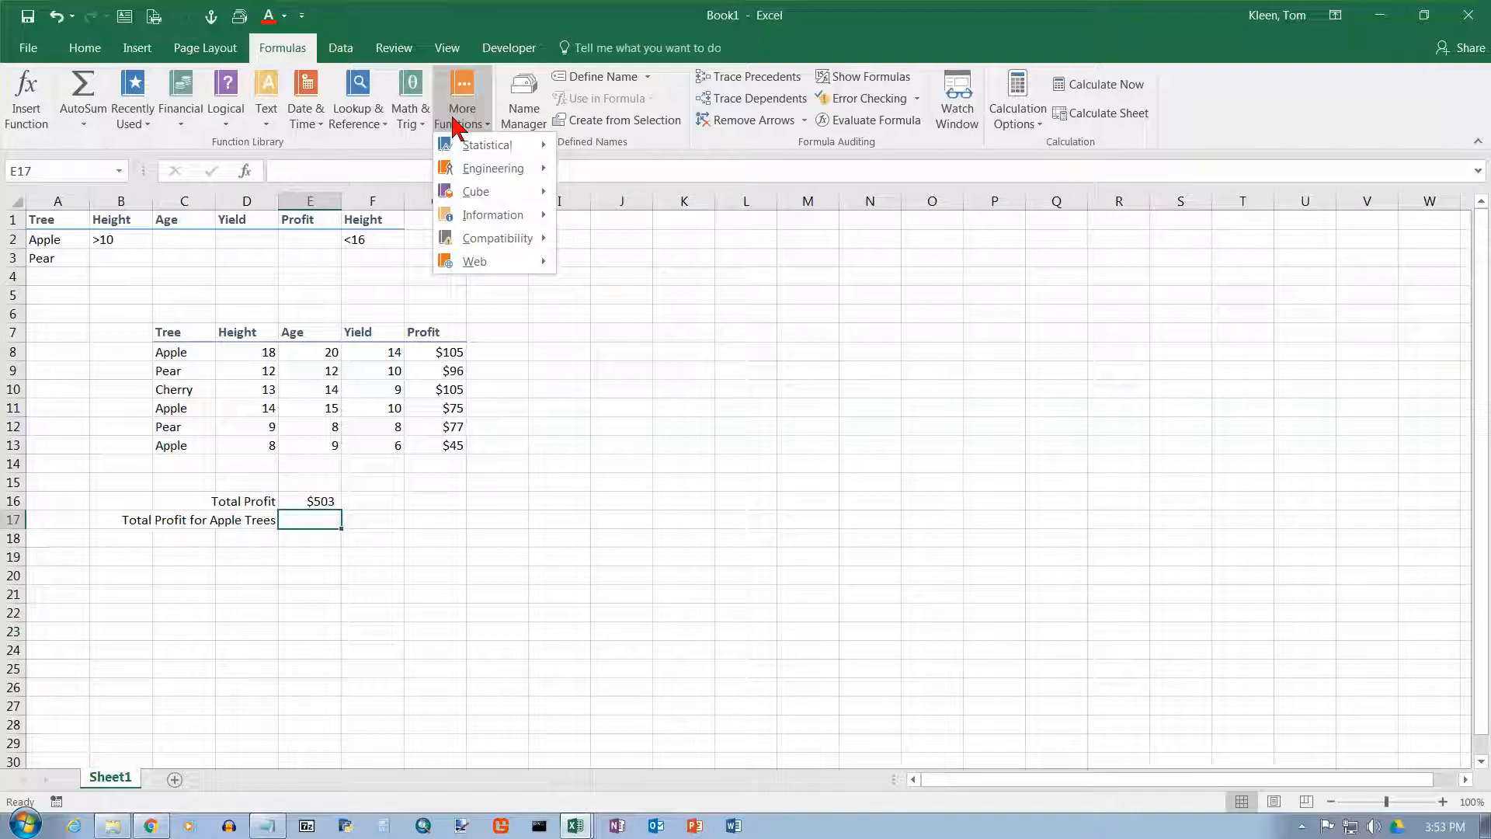
pyautogui.click(28, 100)
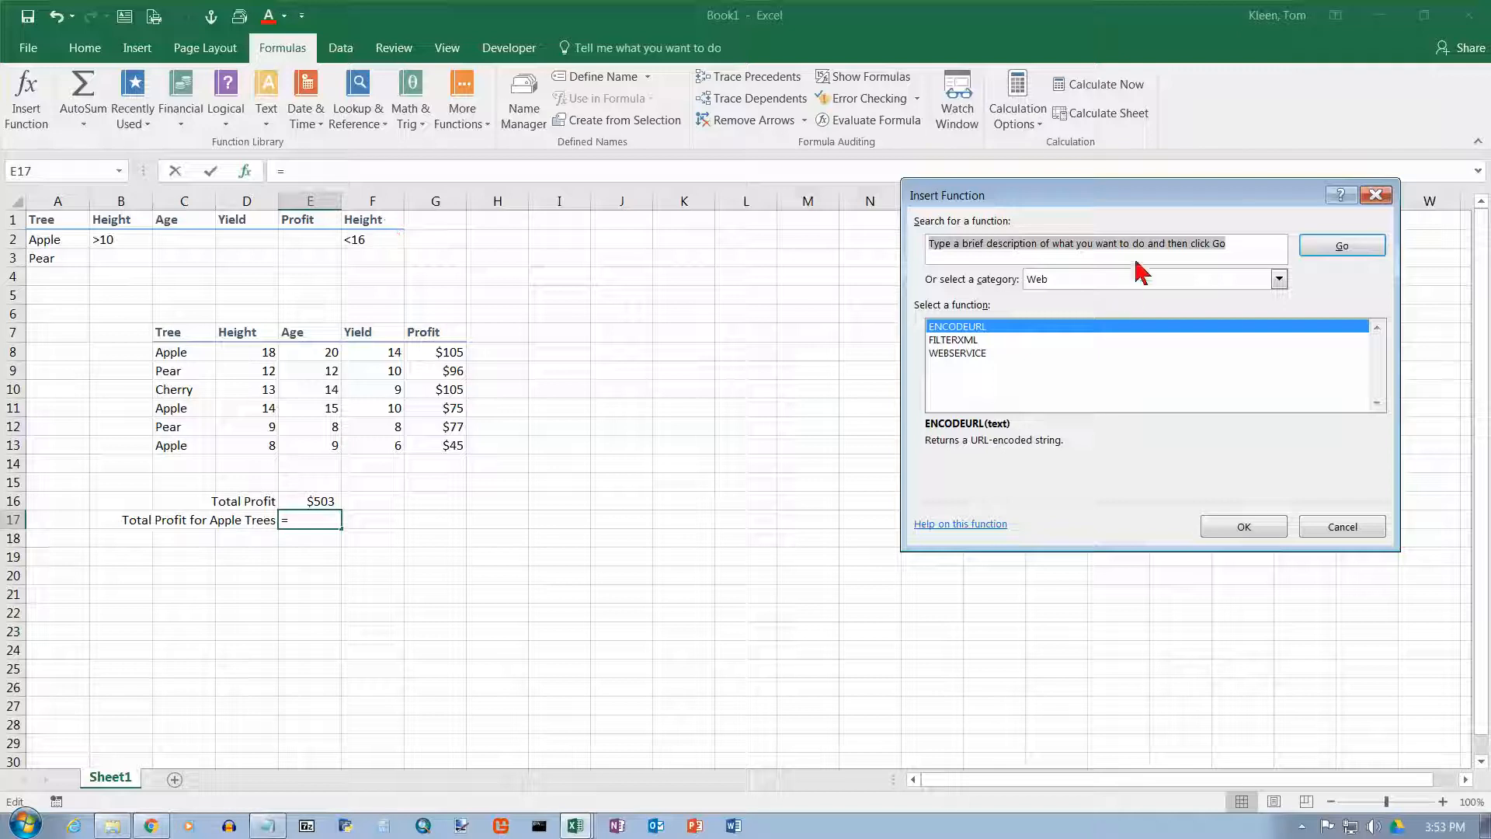
pyautogui.moveTo(1113, 208); pyautogui.dragTo(816, 199)
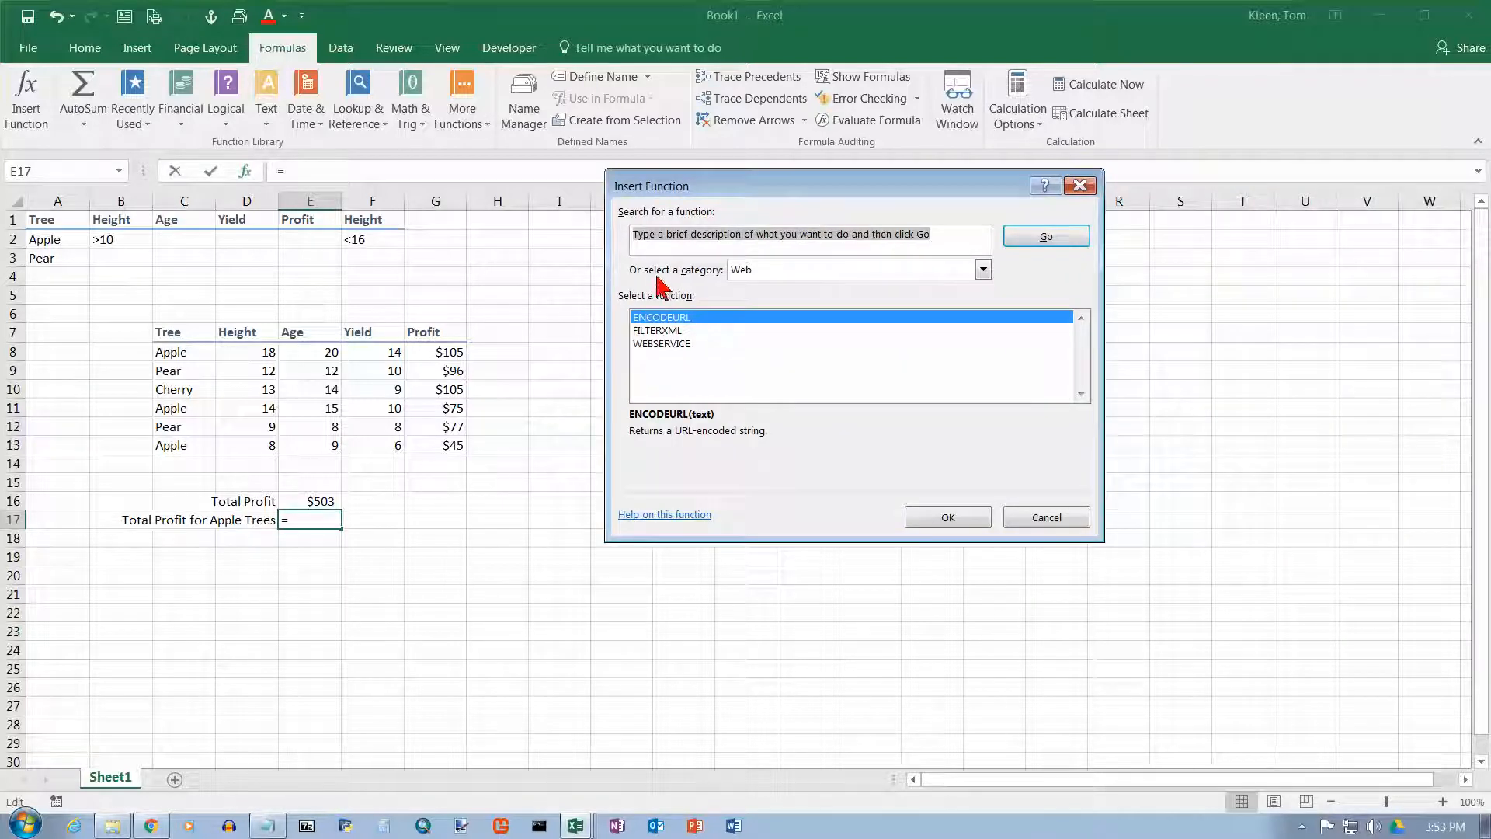
pyautogui.click(984, 271)
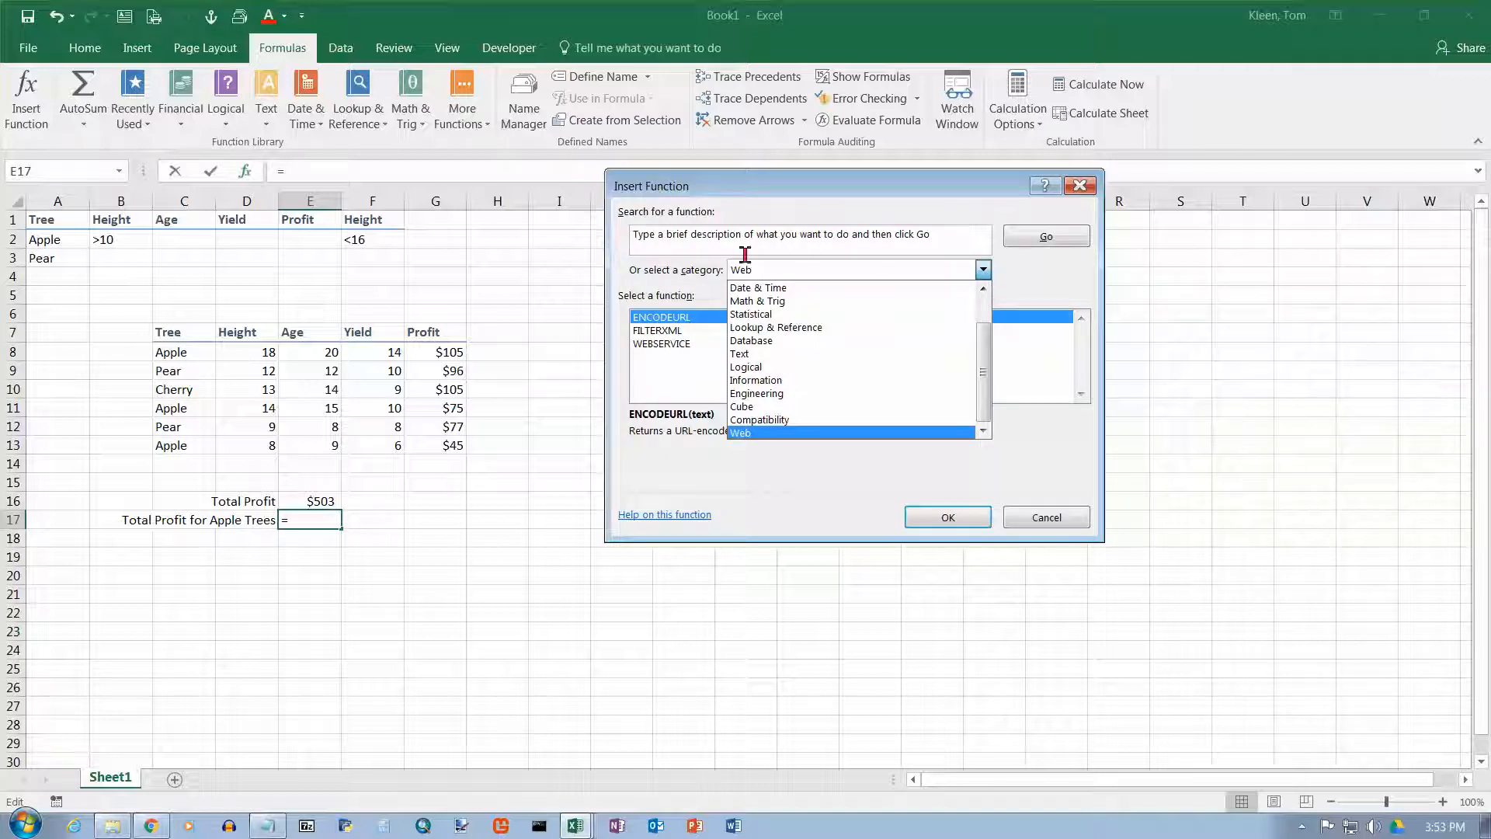
pyautogui.click(777, 342)
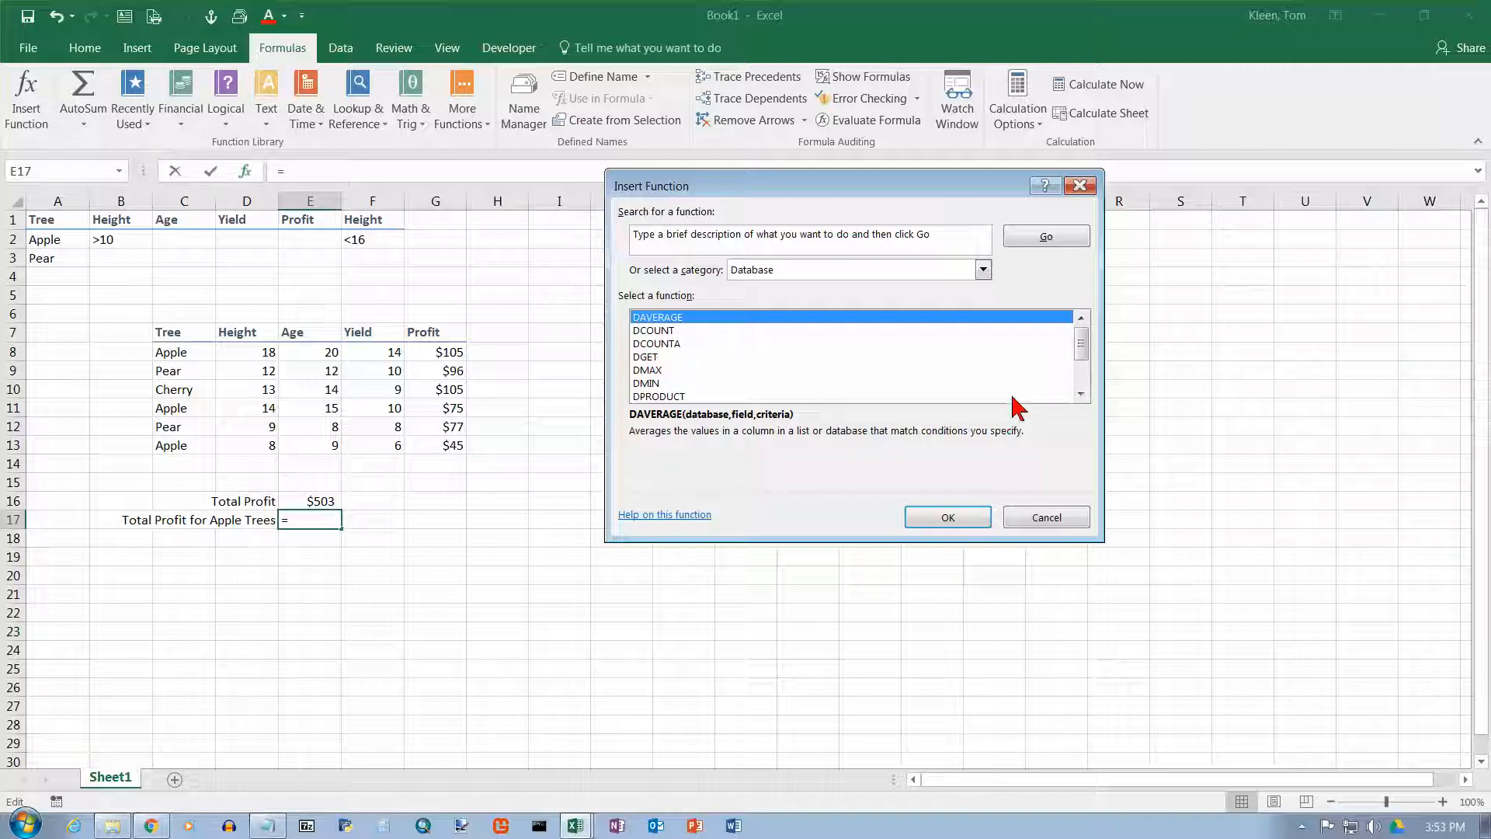
pyautogui.click(1081, 380)
pyautogui.click(1071, 383)
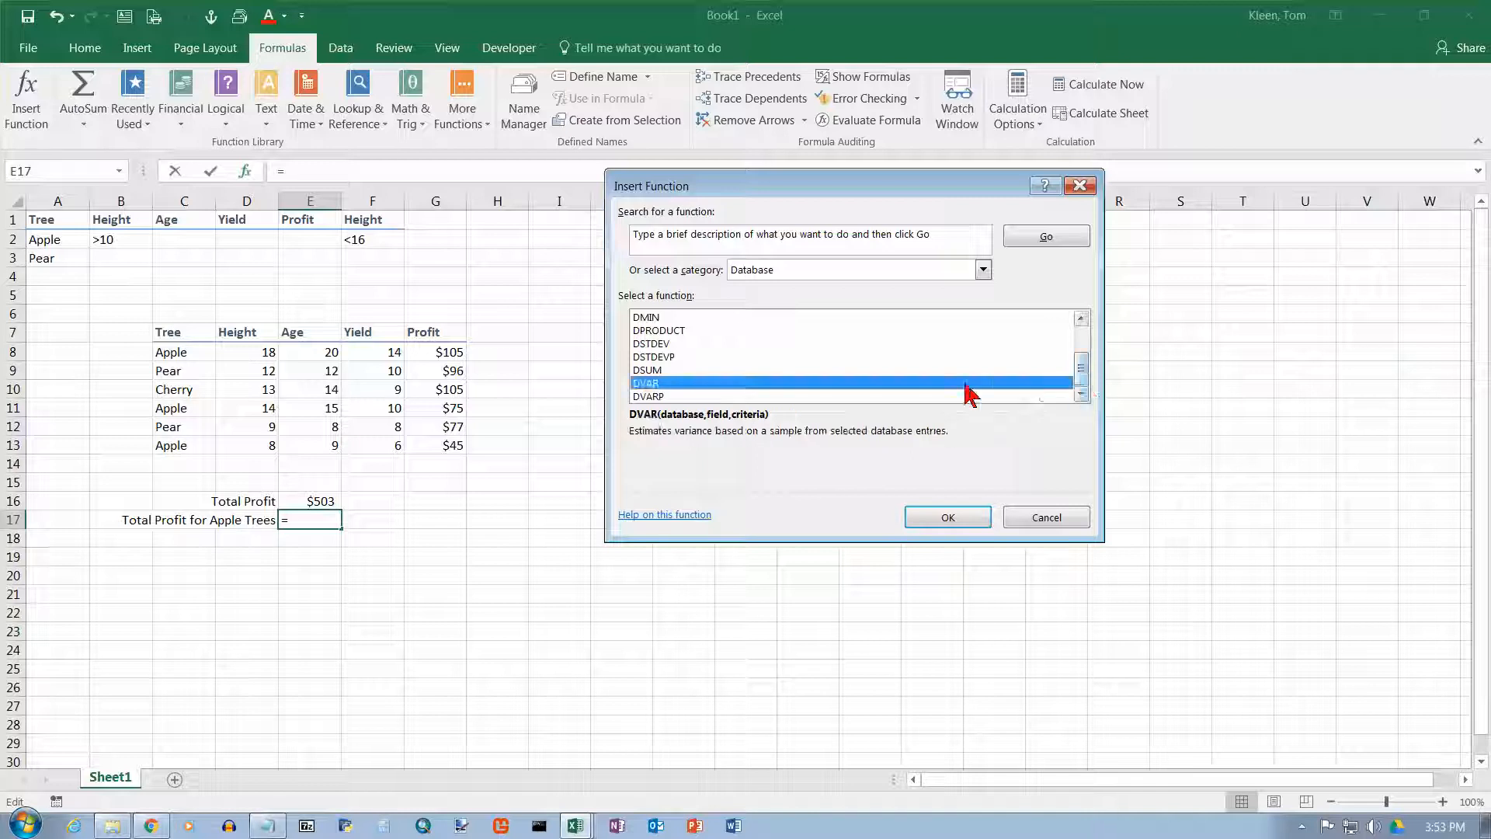
pyautogui.click(662, 371)
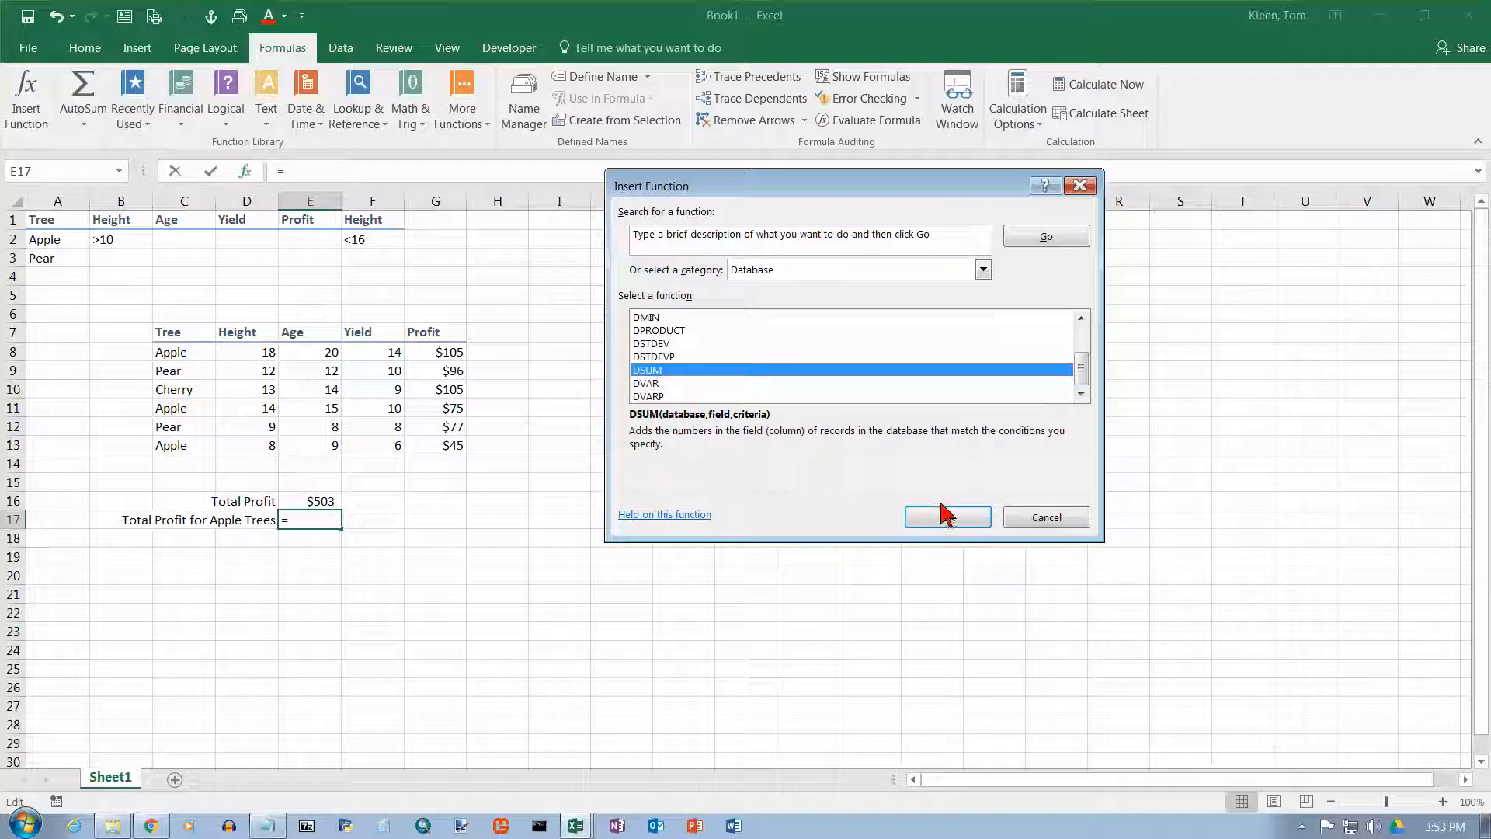
pyautogui.click(961, 518)
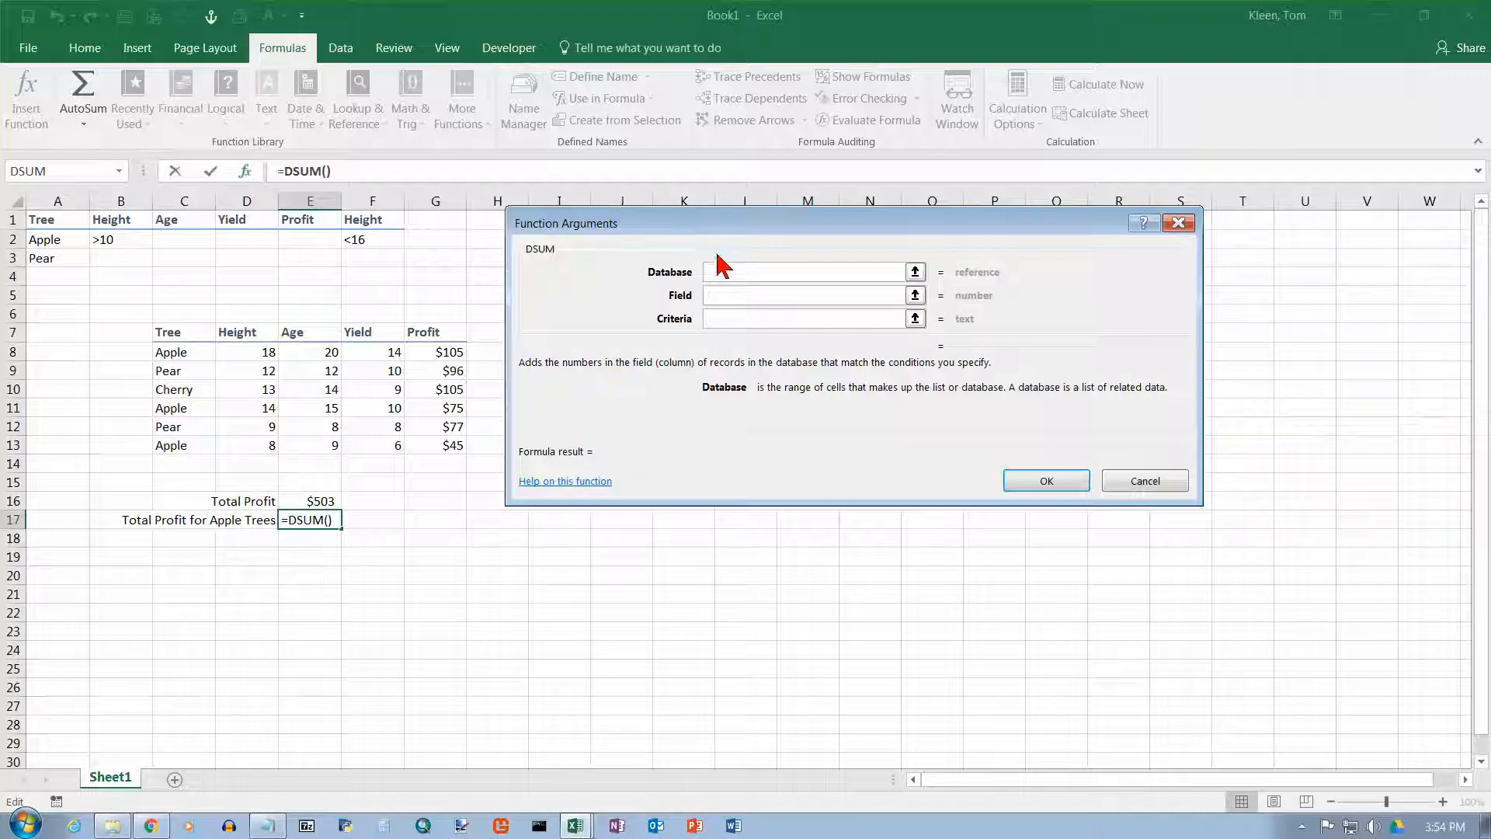
# - Complete the DSUM in E17 with database C7:G13, field 5 and criteria A1:A2
pyautogui.moveTo(185, 334); pyautogui.dragTo(461, 449)
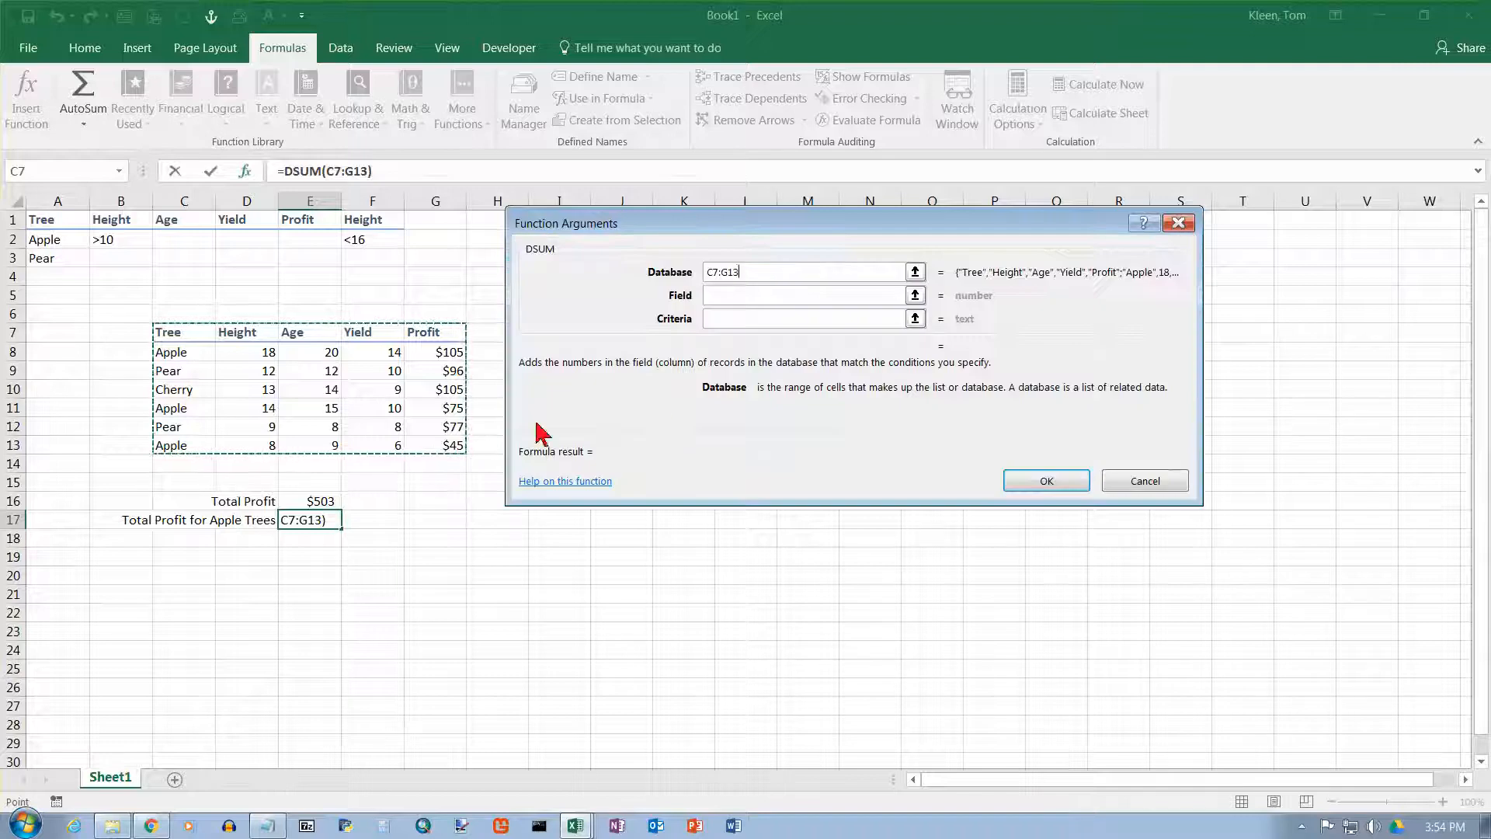
pyautogui.click(721, 297)
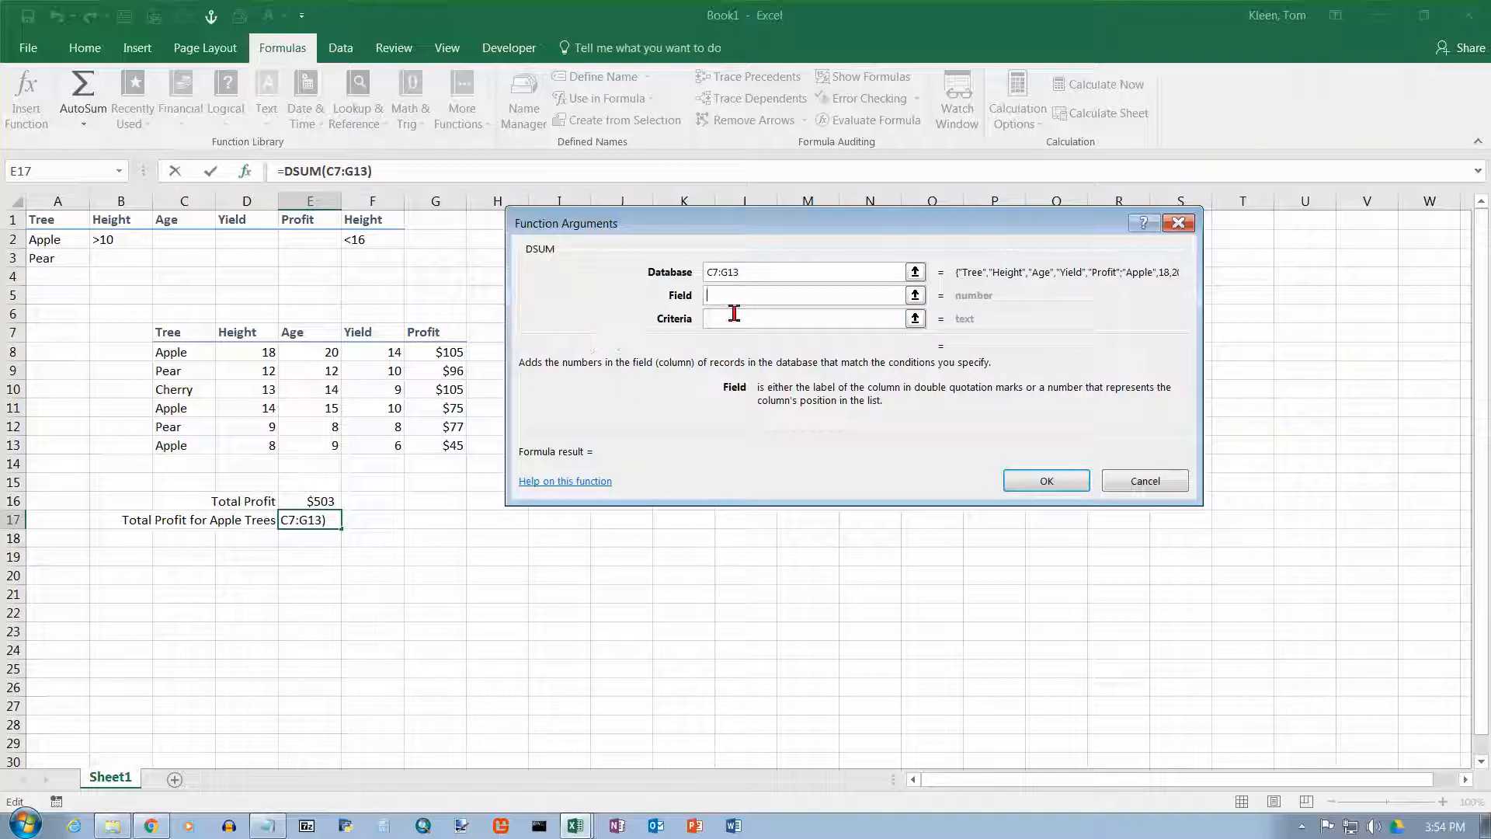
pyautogui.write('5')
pyautogui.click(742, 319)
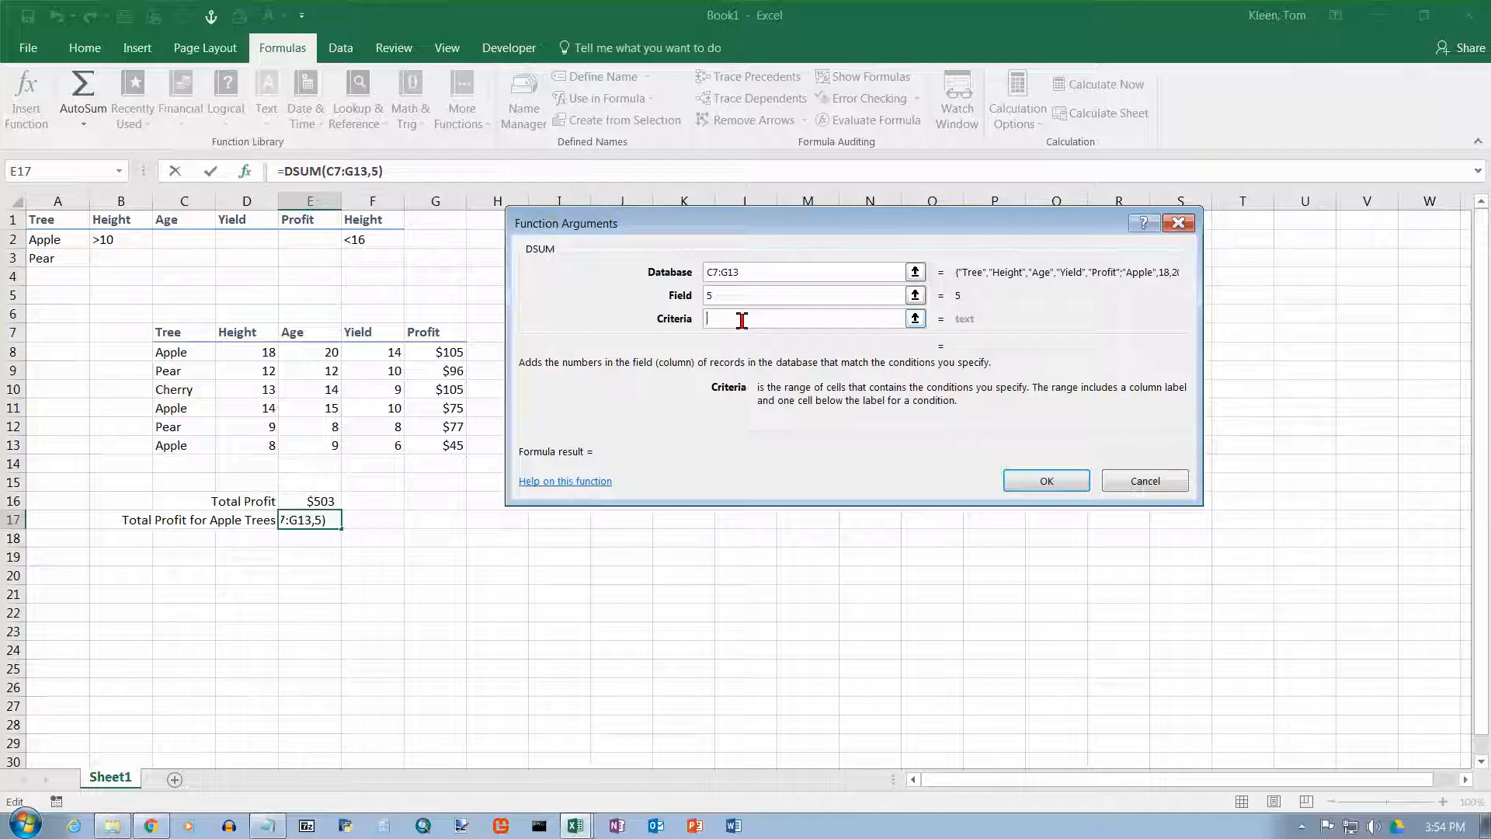
pyautogui.moveTo(56, 219); pyautogui.dragTo(57, 237)
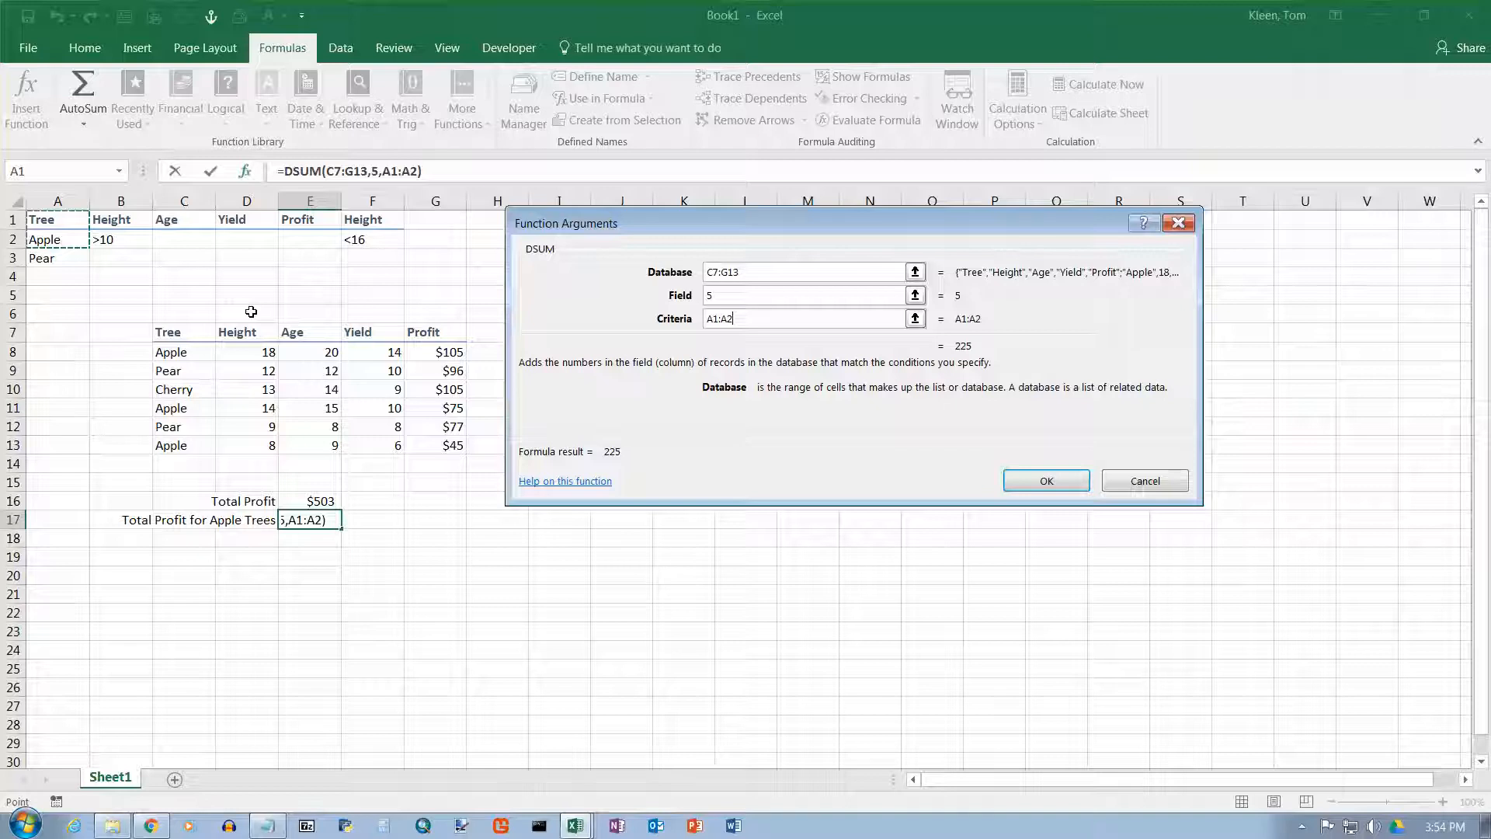
pyautogui.press('Return')
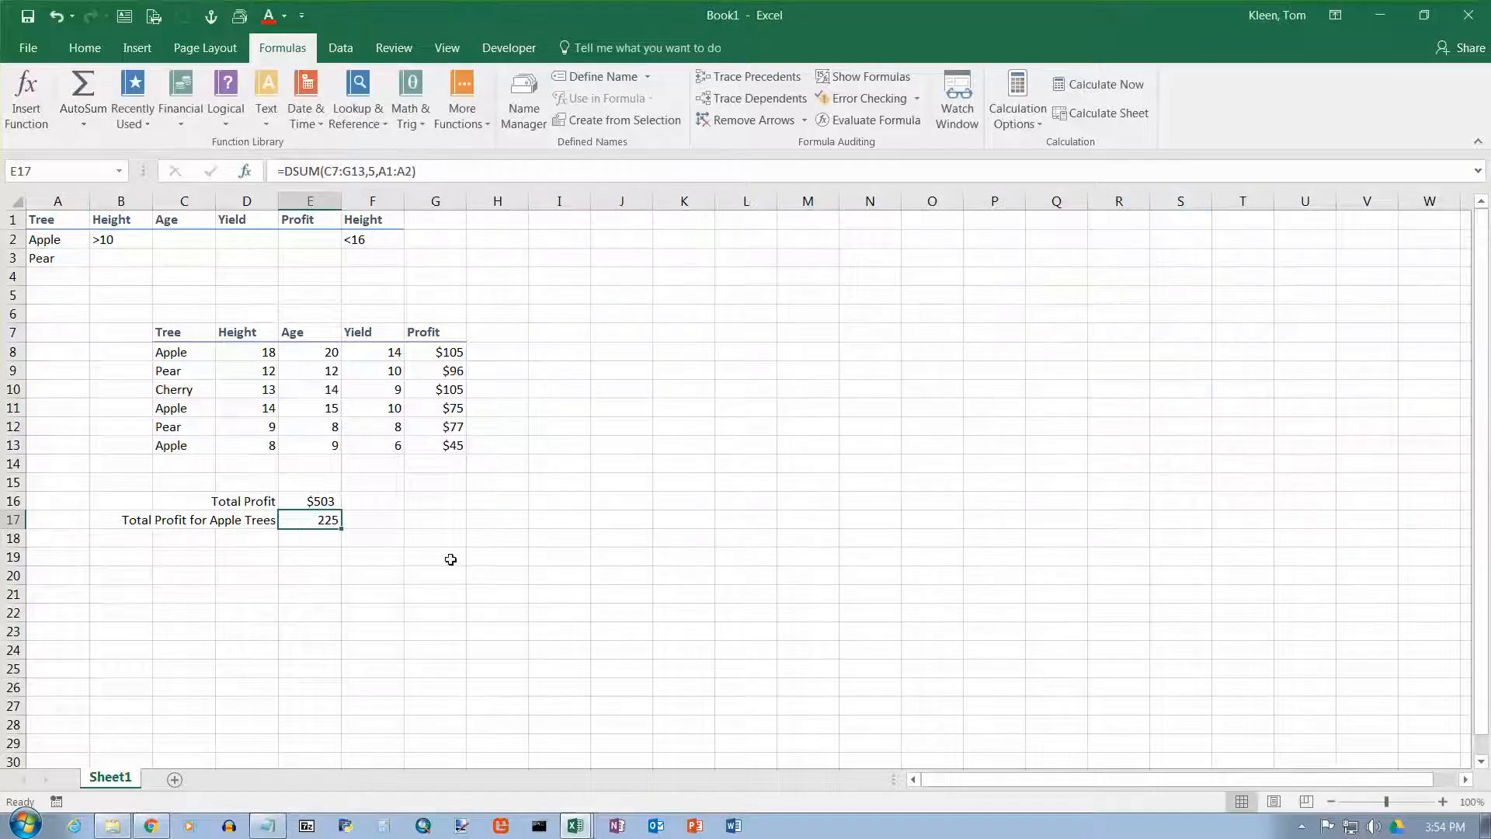
# - Select the tree and profit cells of the Apple records in rows 8, 11 and 13 to check their sum
pyautogui.click(172, 352)
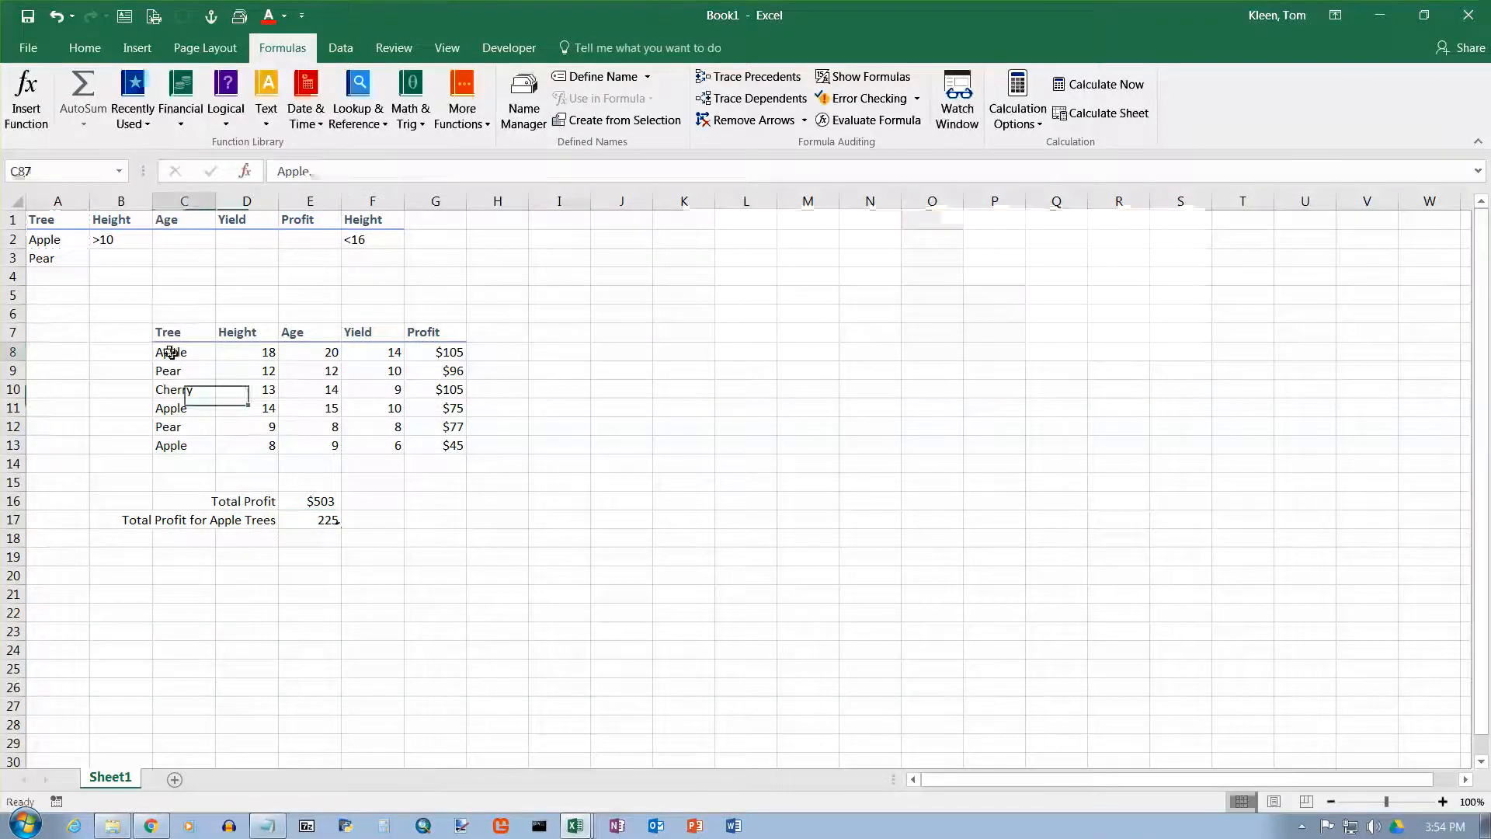
pyautogui.keyDown('ctrl'); pyautogui.click(451, 352); pyautogui.keyUp('ctrl')
pyautogui.keyDown('ctrl'); pyautogui.click(170, 407); pyautogui.keyUp('ctrl')
pyautogui.keyDown('ctrl'); pyautogui.click(443, 408); pyautogui.keyUp('ctrl')
pyautogui.keyDown('ctrl'); pyautogui.click(171, 445); pyautogui.keyUp('ctrl')
pyautogui.keyDown('ctrl'); pyautogui.click(441, 444); pyautogui.keyUp('ctrl')
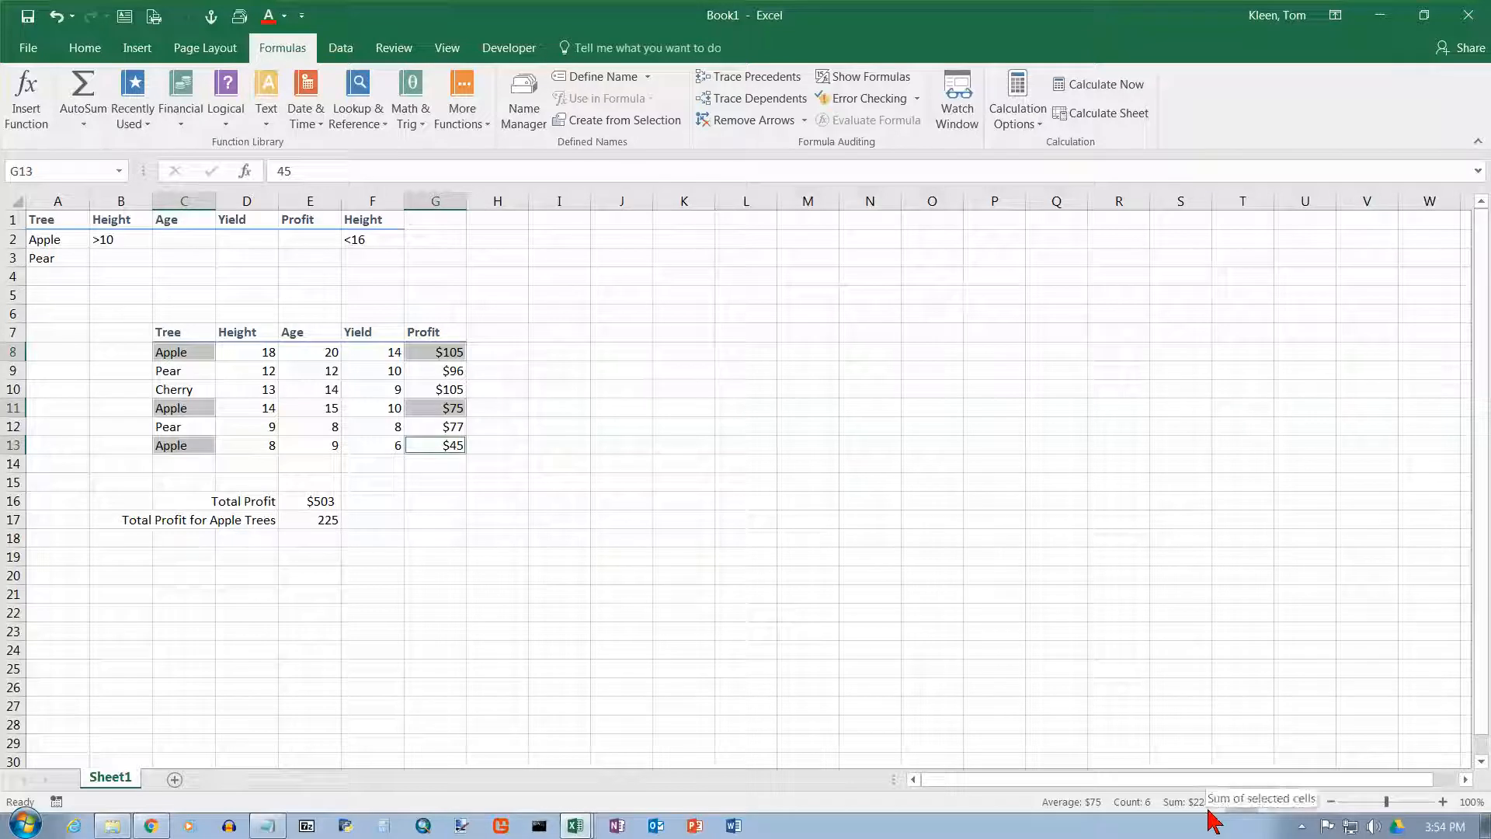
# - Change the field argument of the DSUM formula in E17 to "profit" in quotation marks
pyautogui.click(324, 522)
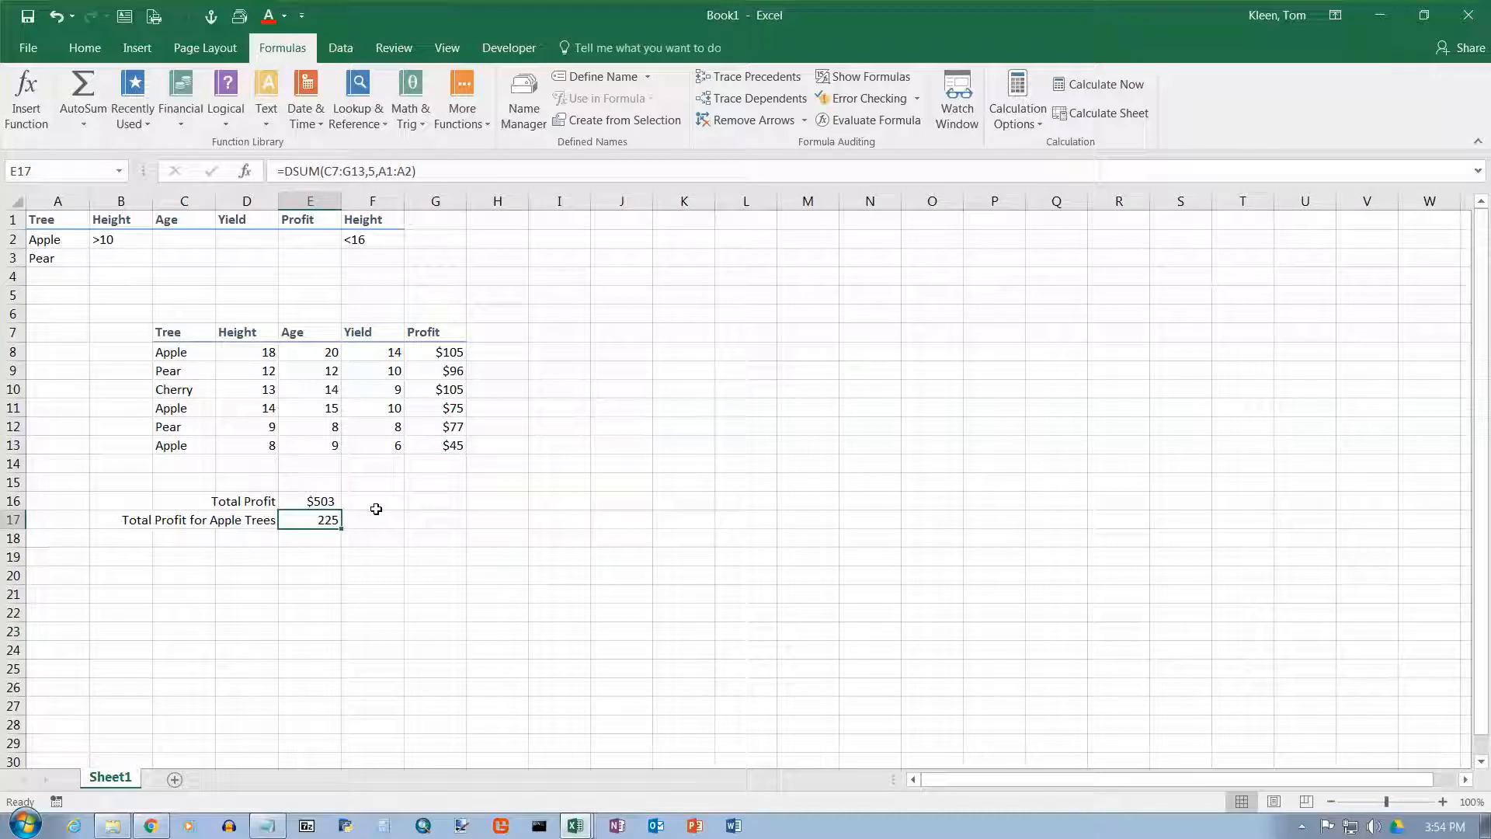
pyautogui.doubleClick(325, 521)
pyautogui.click(378, 520)
pyautogui.press('BackSpace')
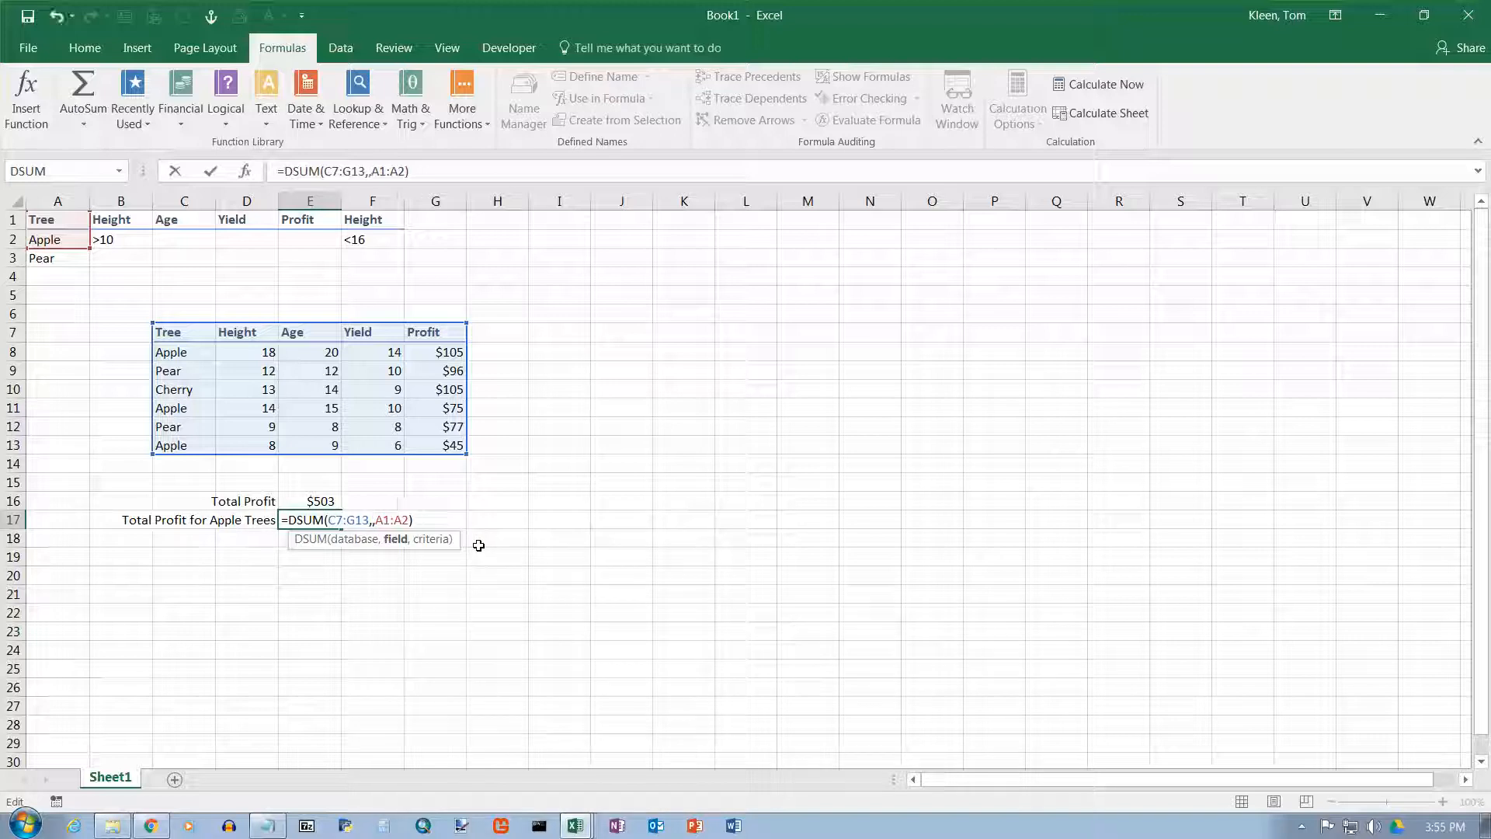
pyautogui.write('"ro')
pyautogui.press('BackSpace')
pyautogui.press('BackSpace')
pyautogui.press('BackSpace')
pyautogui.write('"profit"')
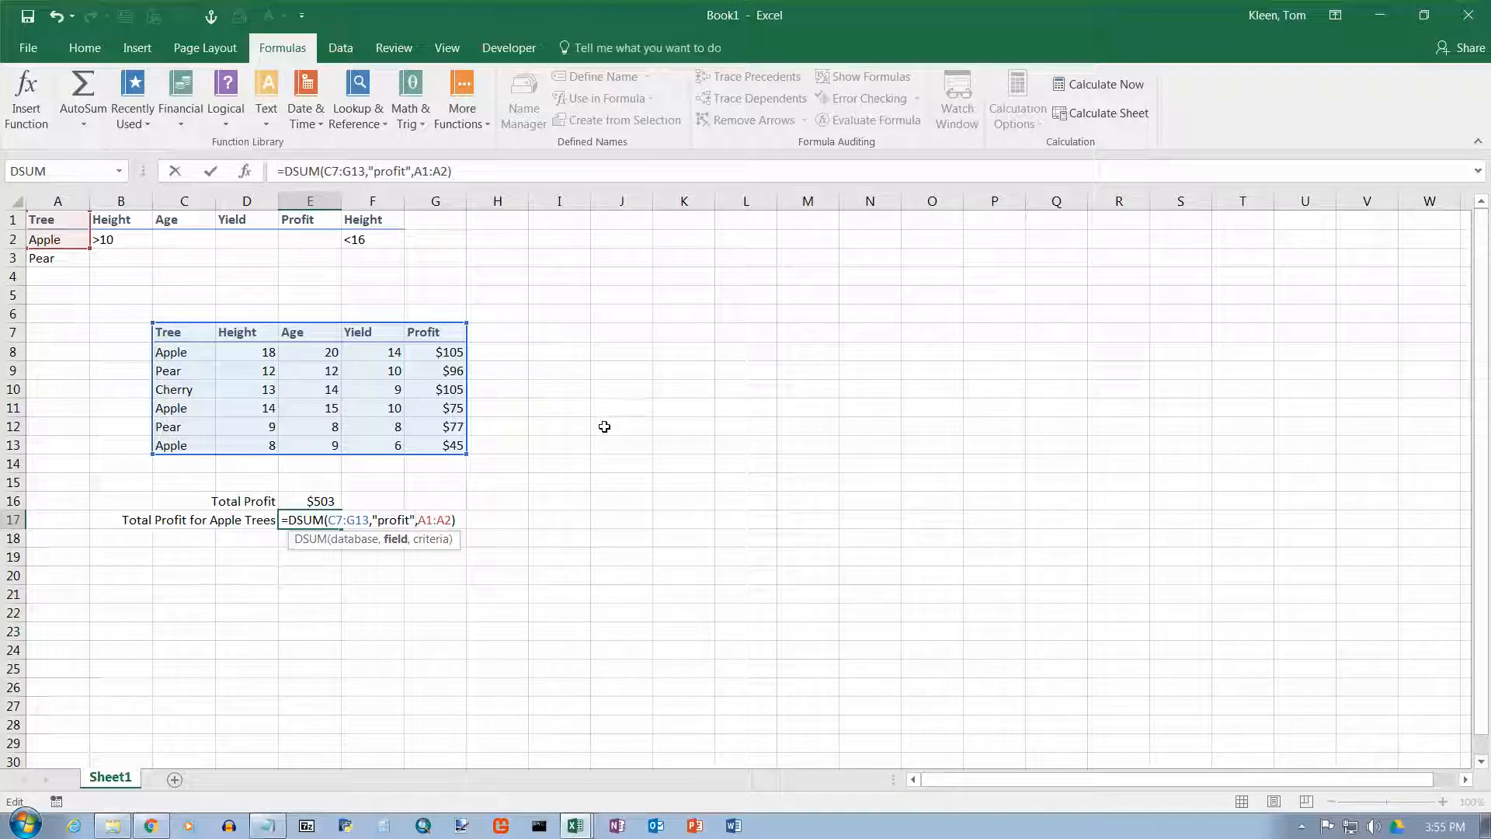
pyautogui.press('Return')
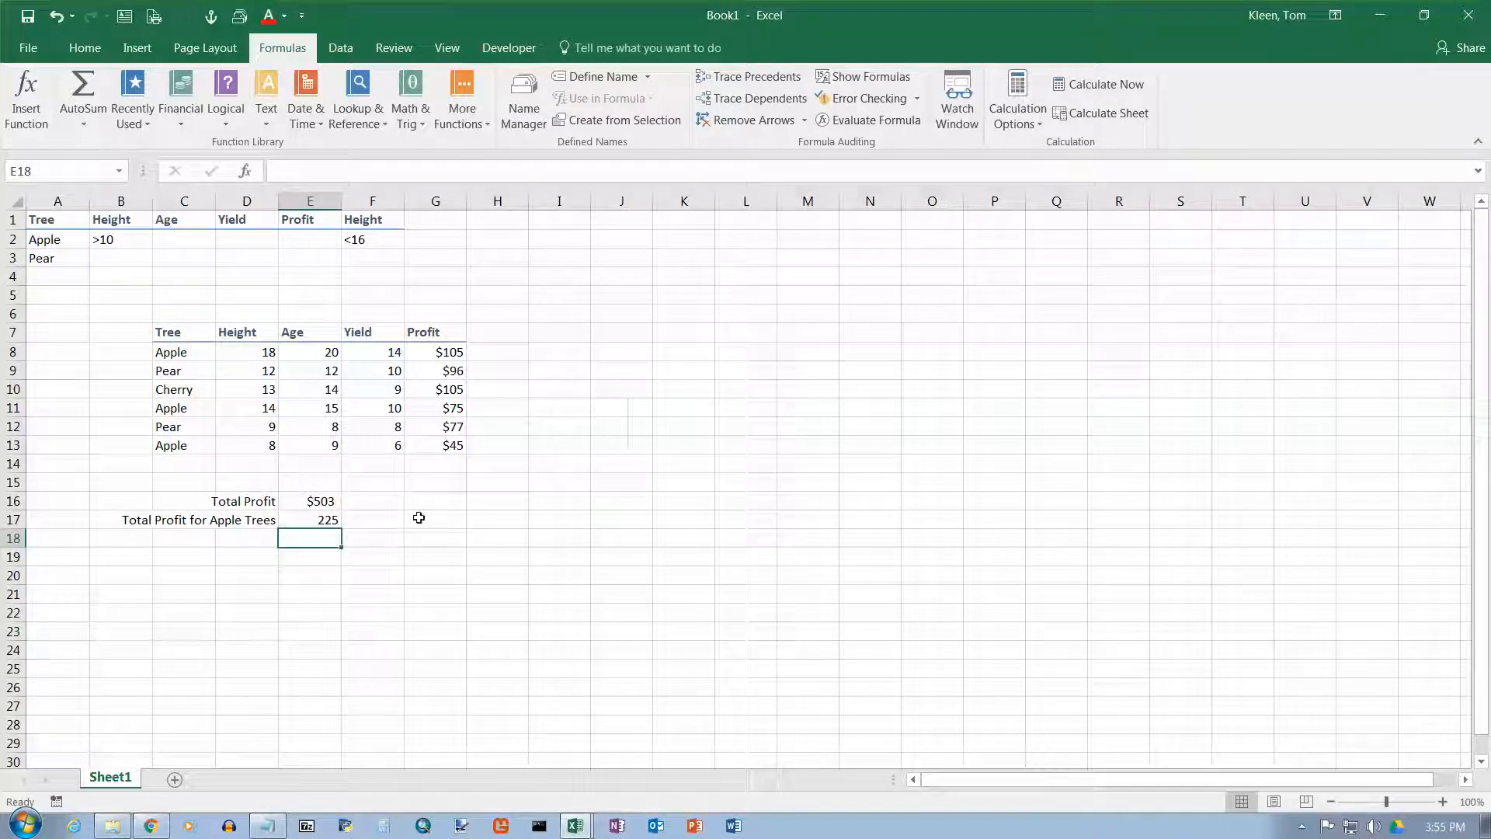
# - Reopen the function arguments of E17's DSUM, re-enter profit as the field and apply it
pyautogui.doubleClick(324, 519)
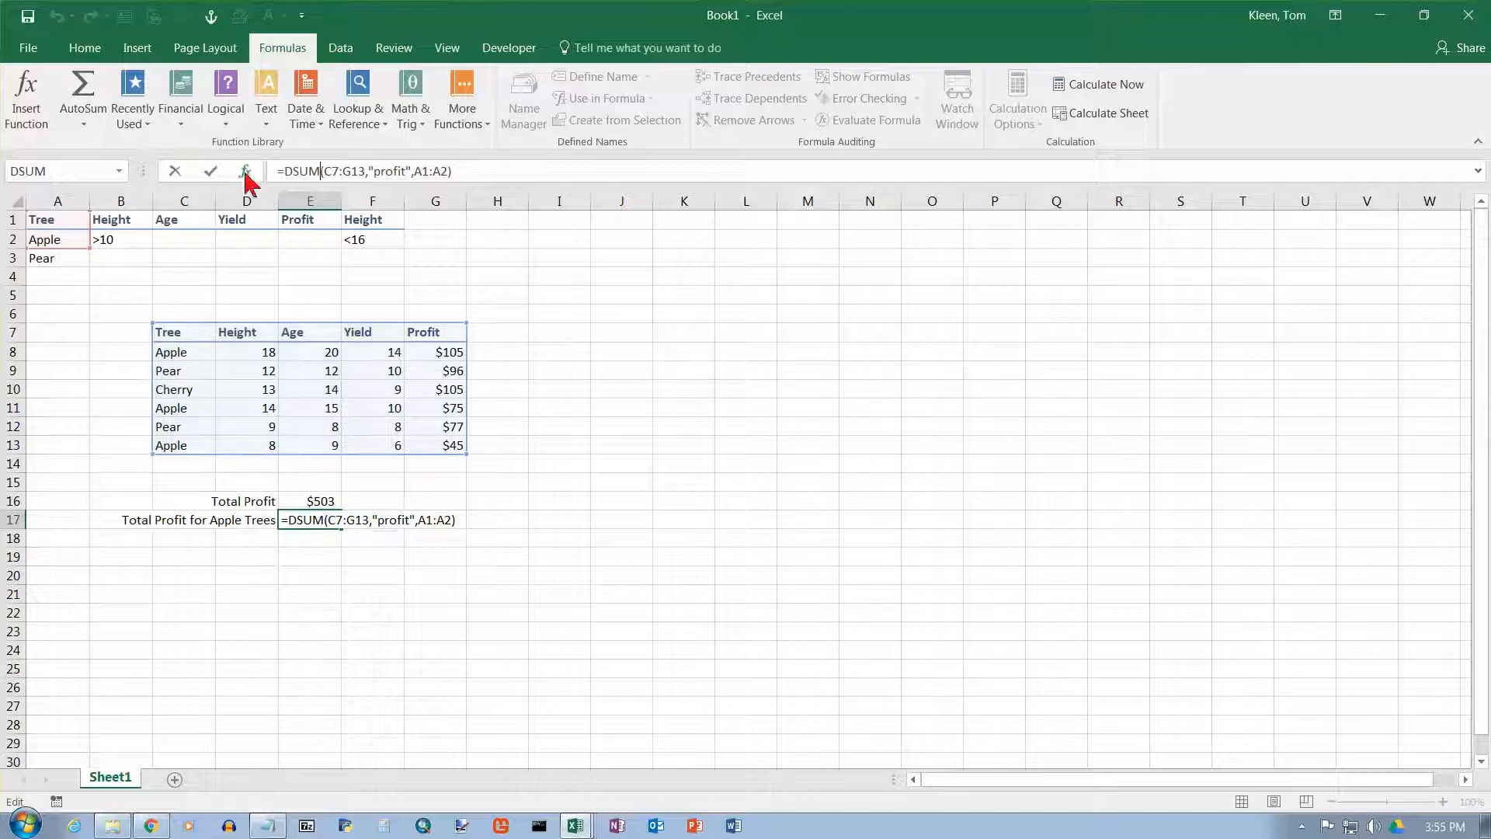
pyautogui.click(245, 171)
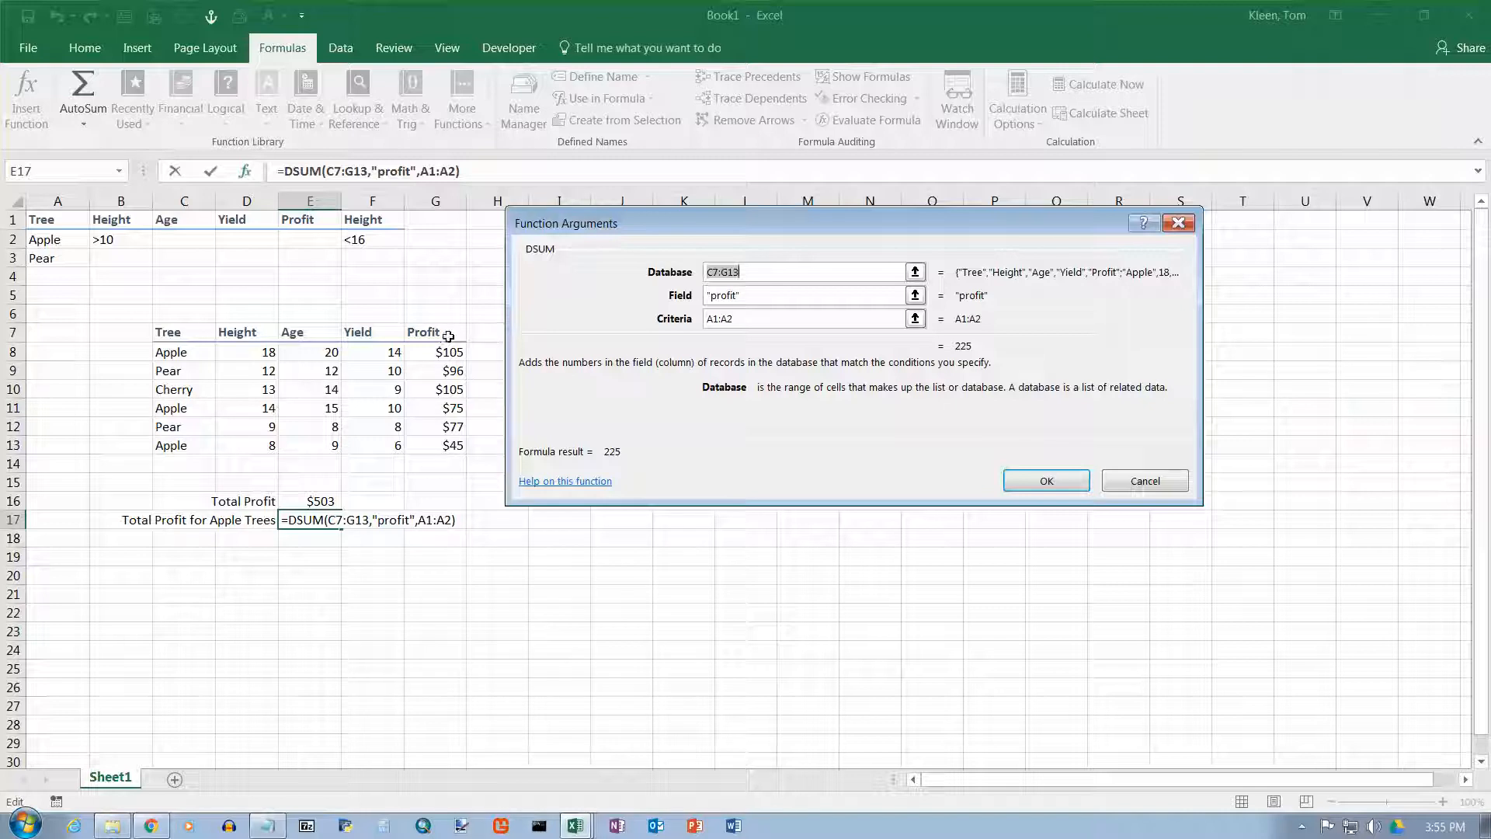
pyautogui.click(775, 299)
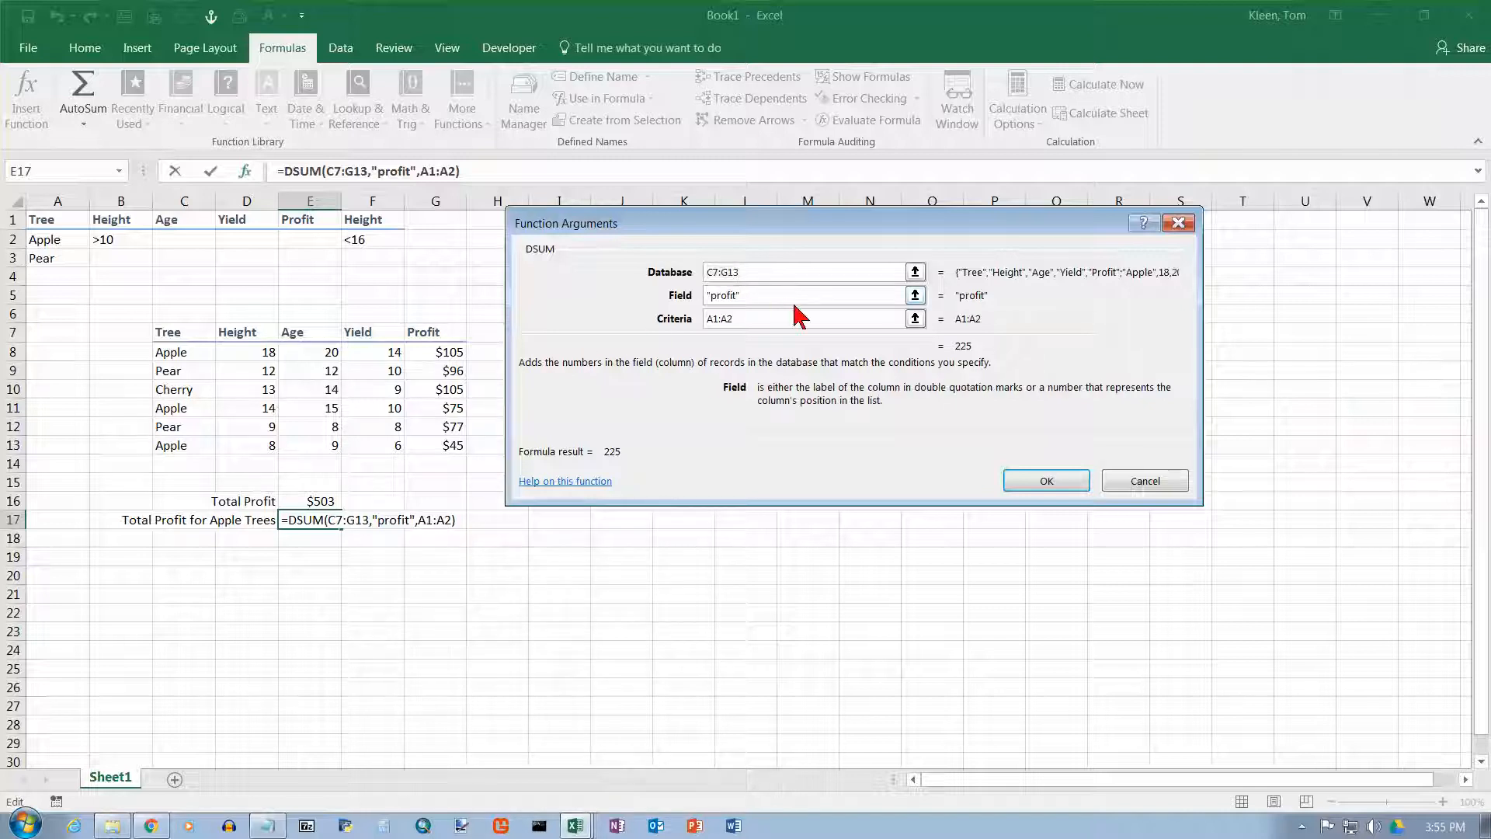
pyautogui.press('BackSpace')
pyautogui.press('BackSpace')
pyautogui.press('BackSpace')
pyautogui.press('BackSpace')
pyautogui.press('BackSpace')
pyautogui.press('BackSpace')
pyautogui.press('BackSpace')
pyautogui.press('BackSpace')
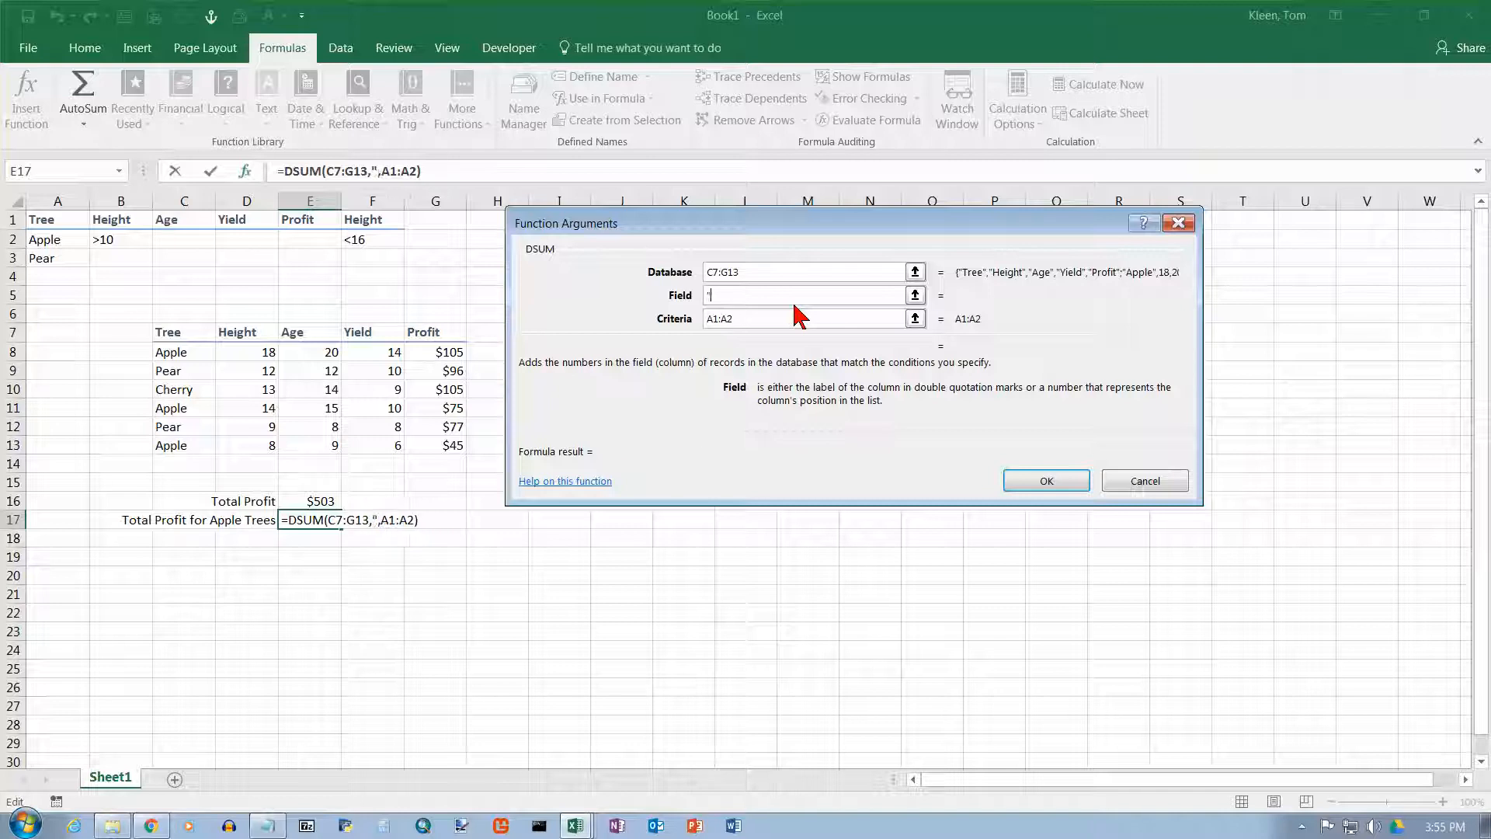
pyautogui.write('profit')
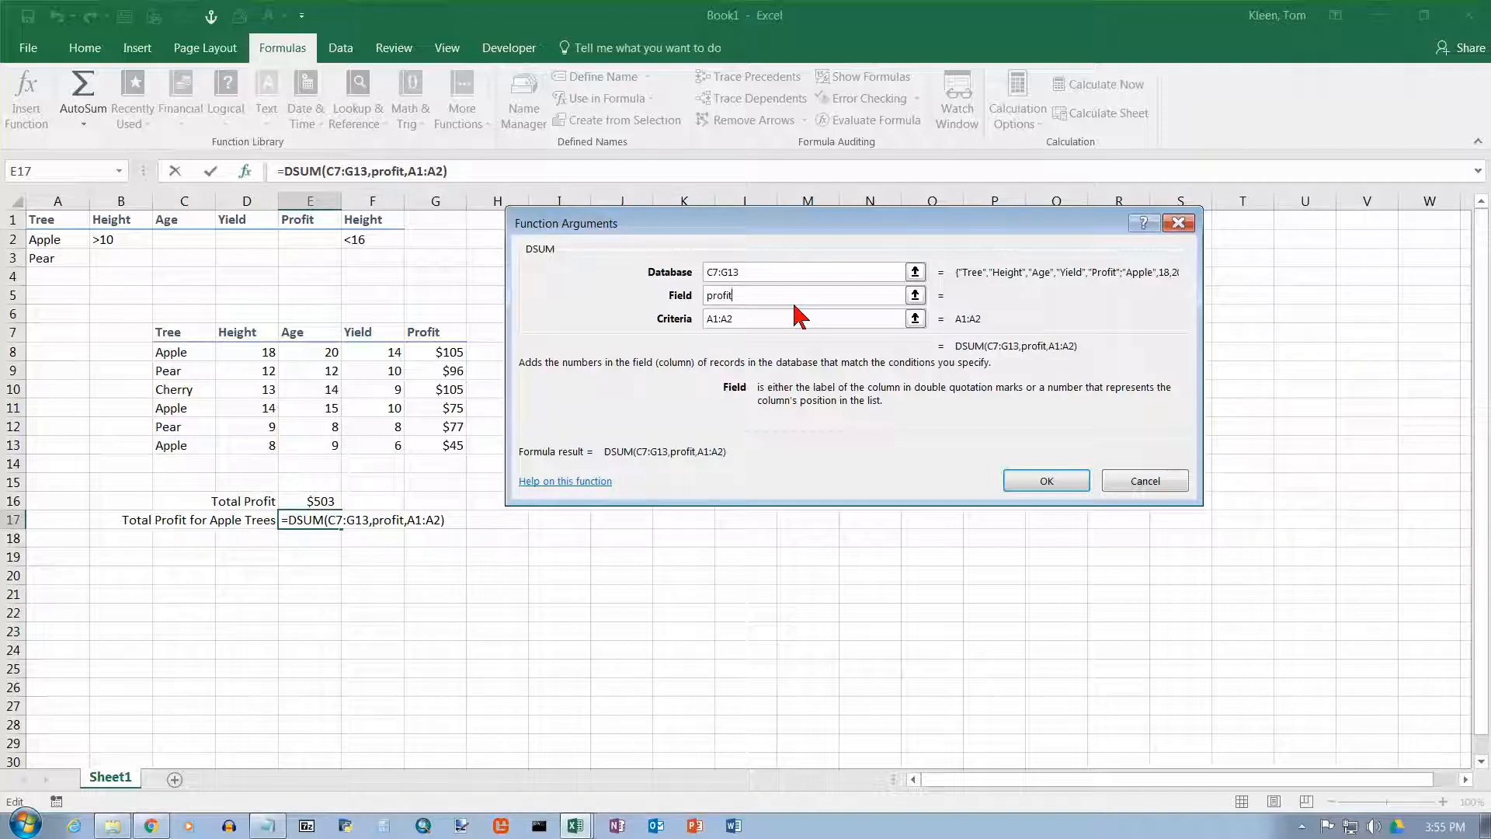
pyautogui.click(800, 316)
pyautogui.click(761, 298)
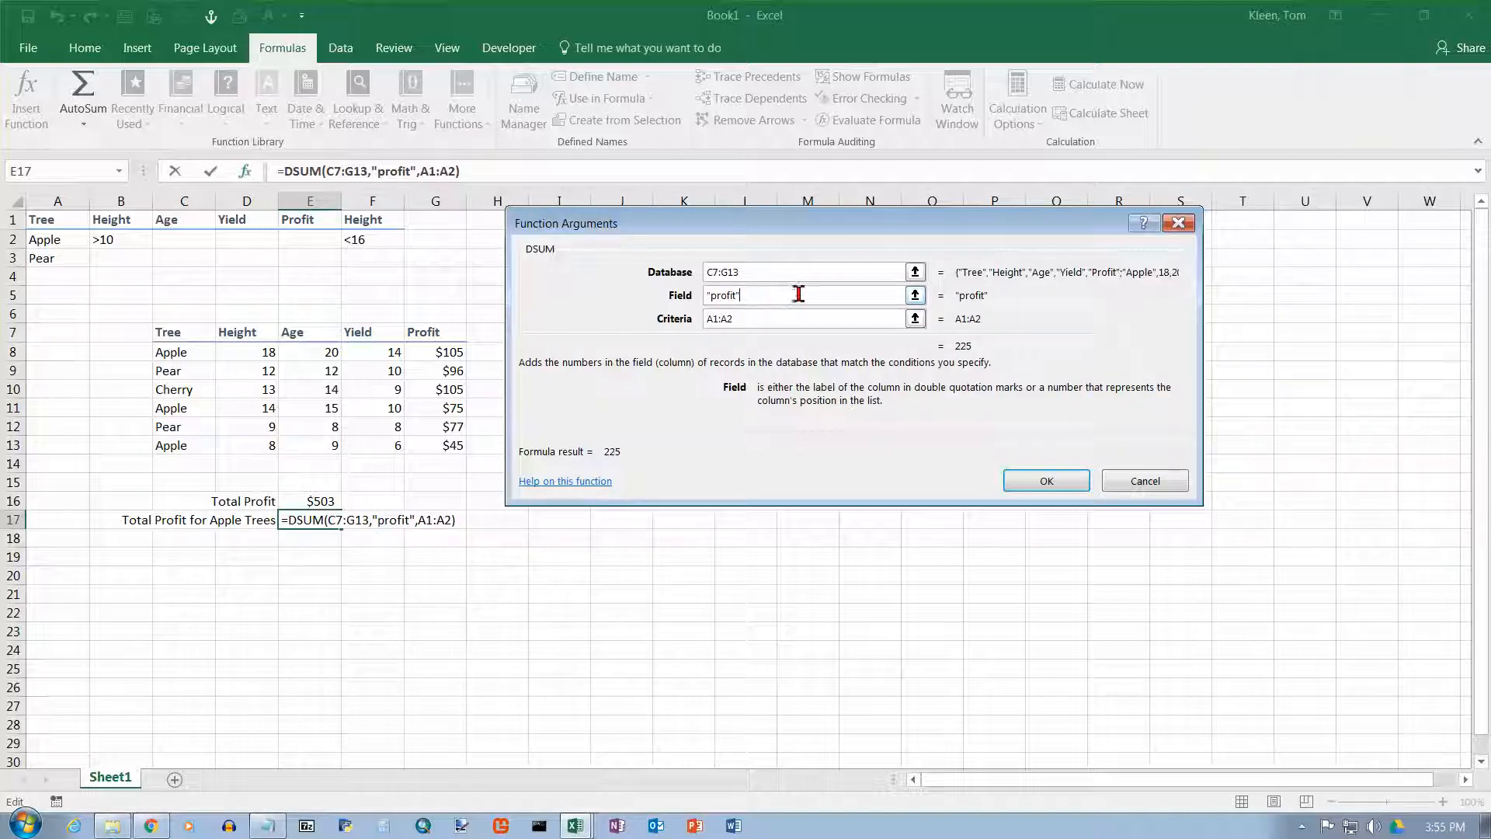
pyautogui.click(1038, 483)
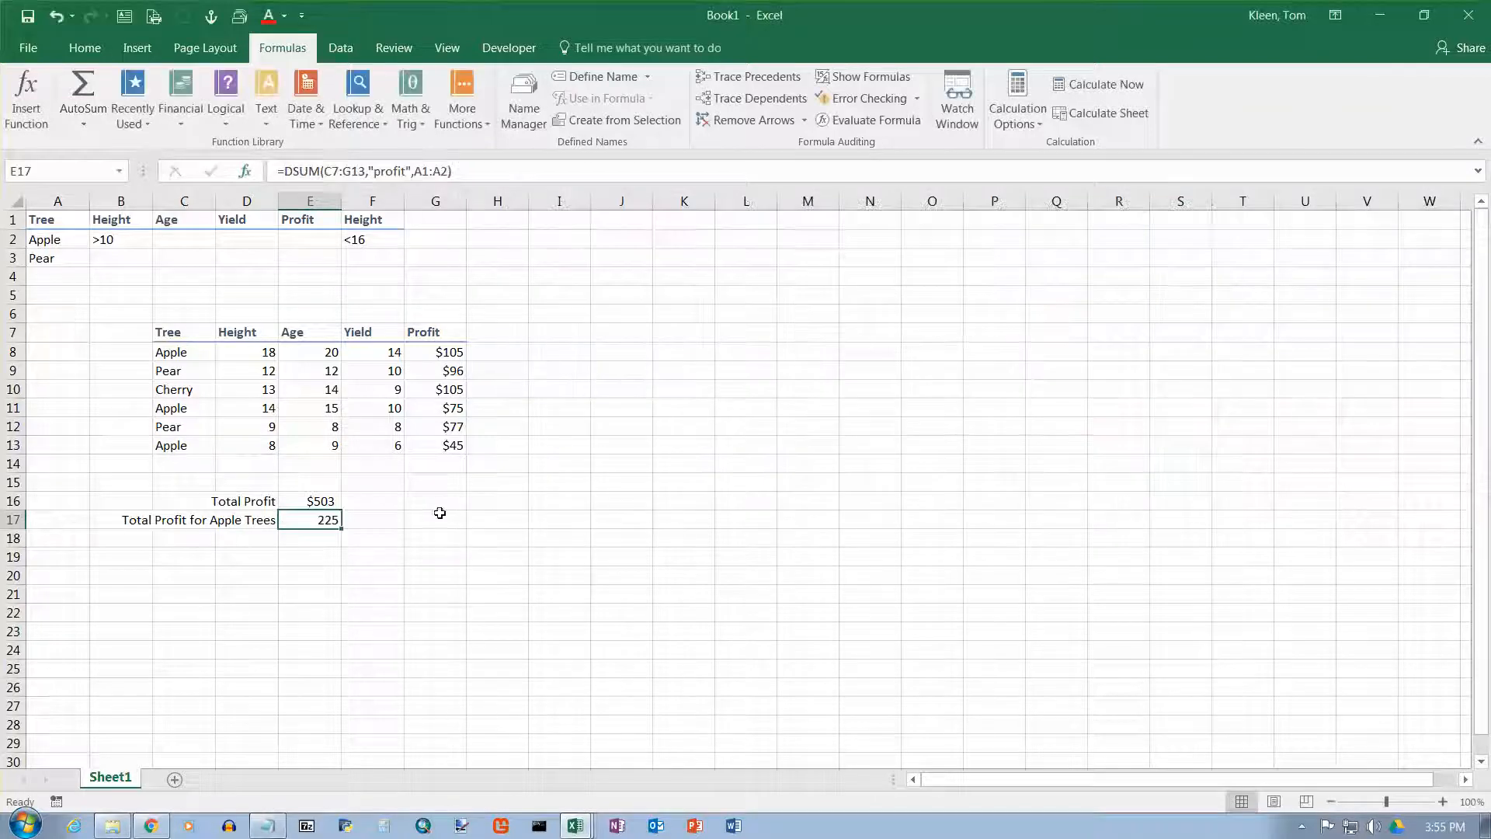
# - Try the DSUM formula in E17 without quotation marks around profit, as =DSUM(C7:G13,profit,A1:A2)
pyautogui.click(411, 171)
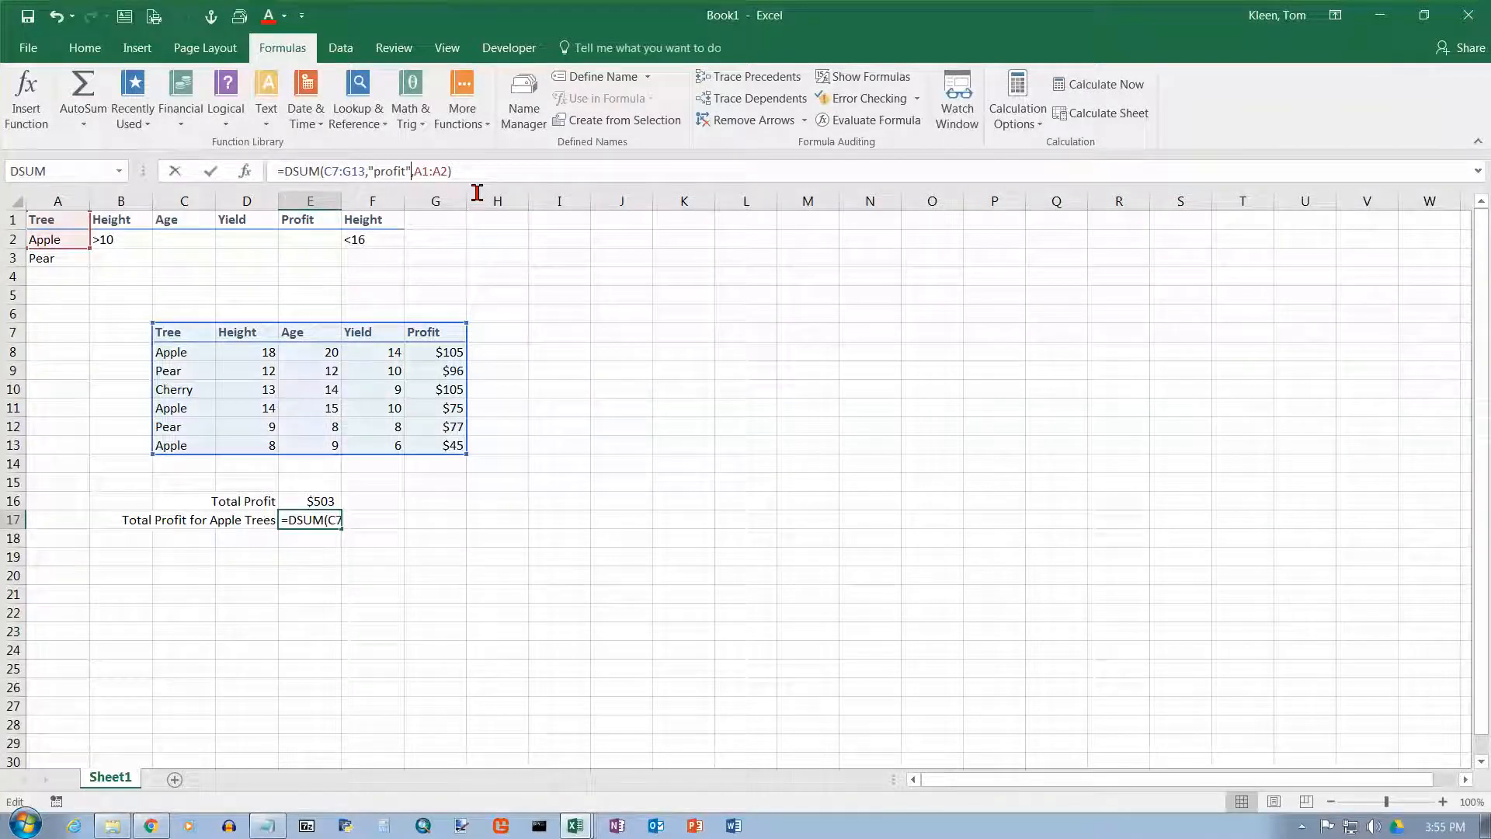
pyautogui.press('BackSpace')
pyautogui.press('Left')
pyautogui.press('Left')
pyautogui.press('Left')
pyautogui.press('Left')
pyautogui.press('Left')
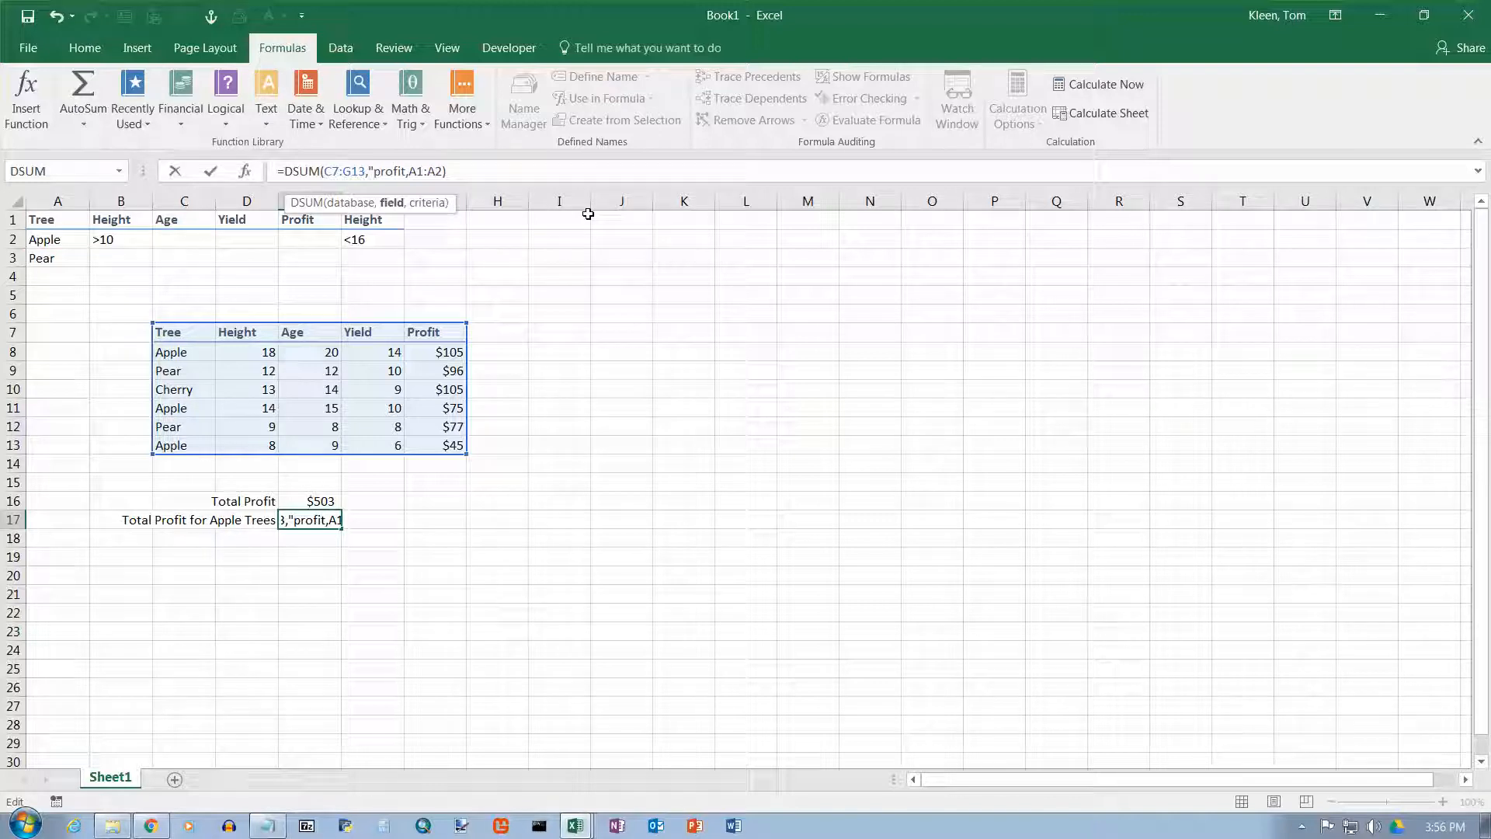
pyautogui.press('BackSpace')
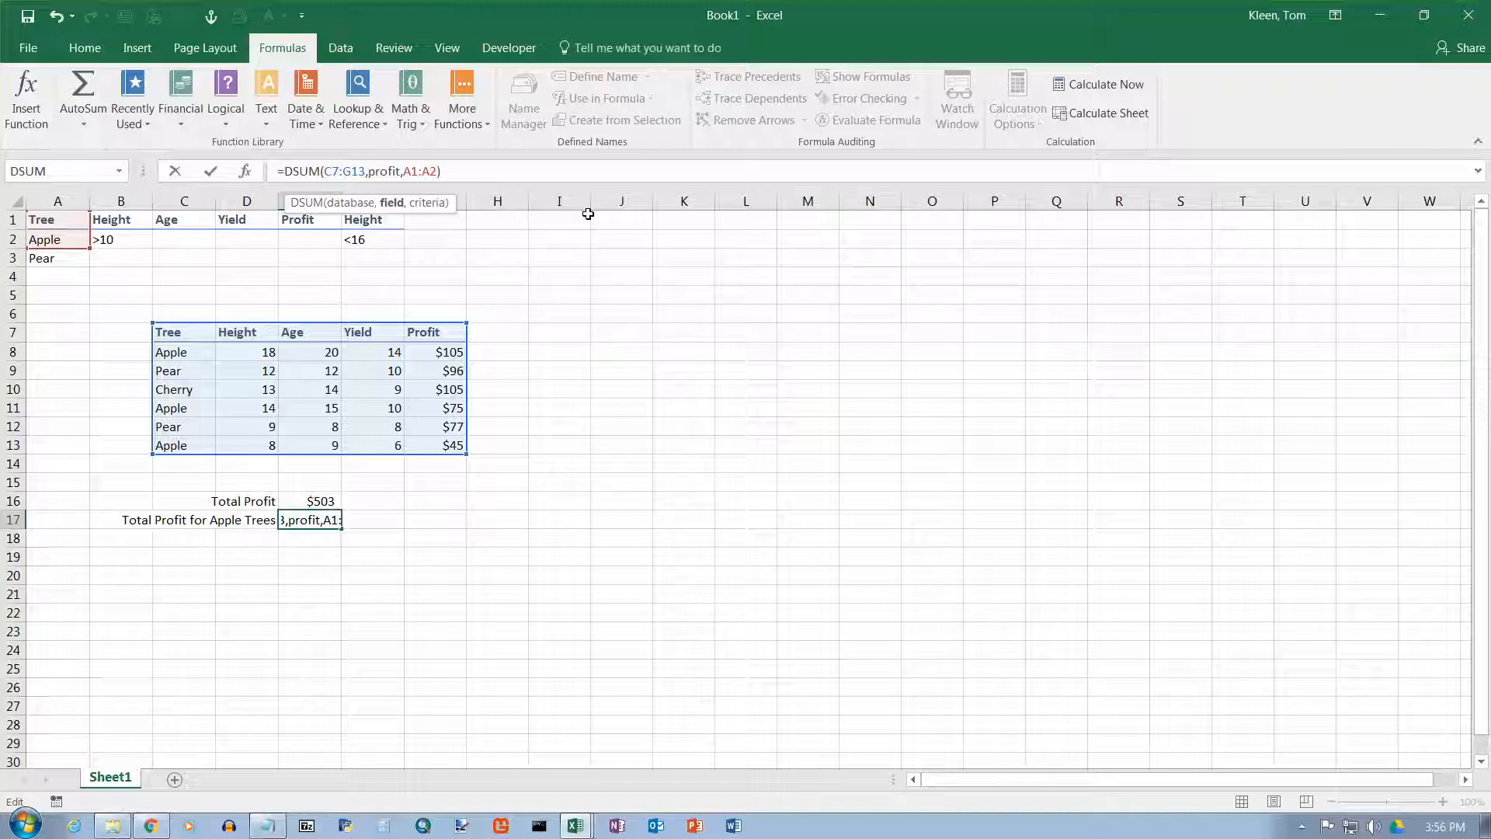
pyautogui.press('Return')
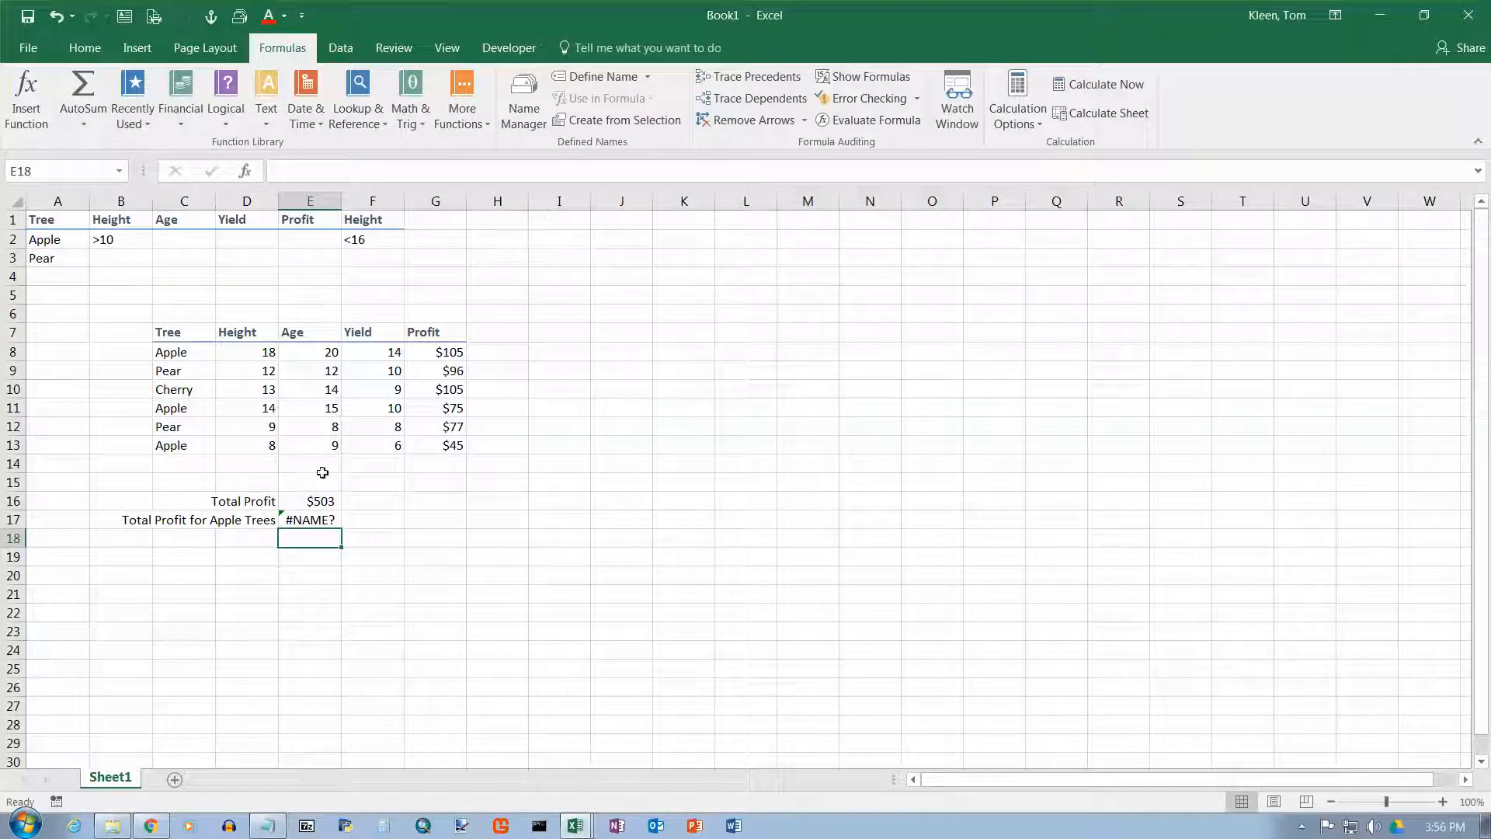
# - Inspect the unquoted field argument in E17, and undo the removal of its quotation marks
pyautogui.click(314, 523)
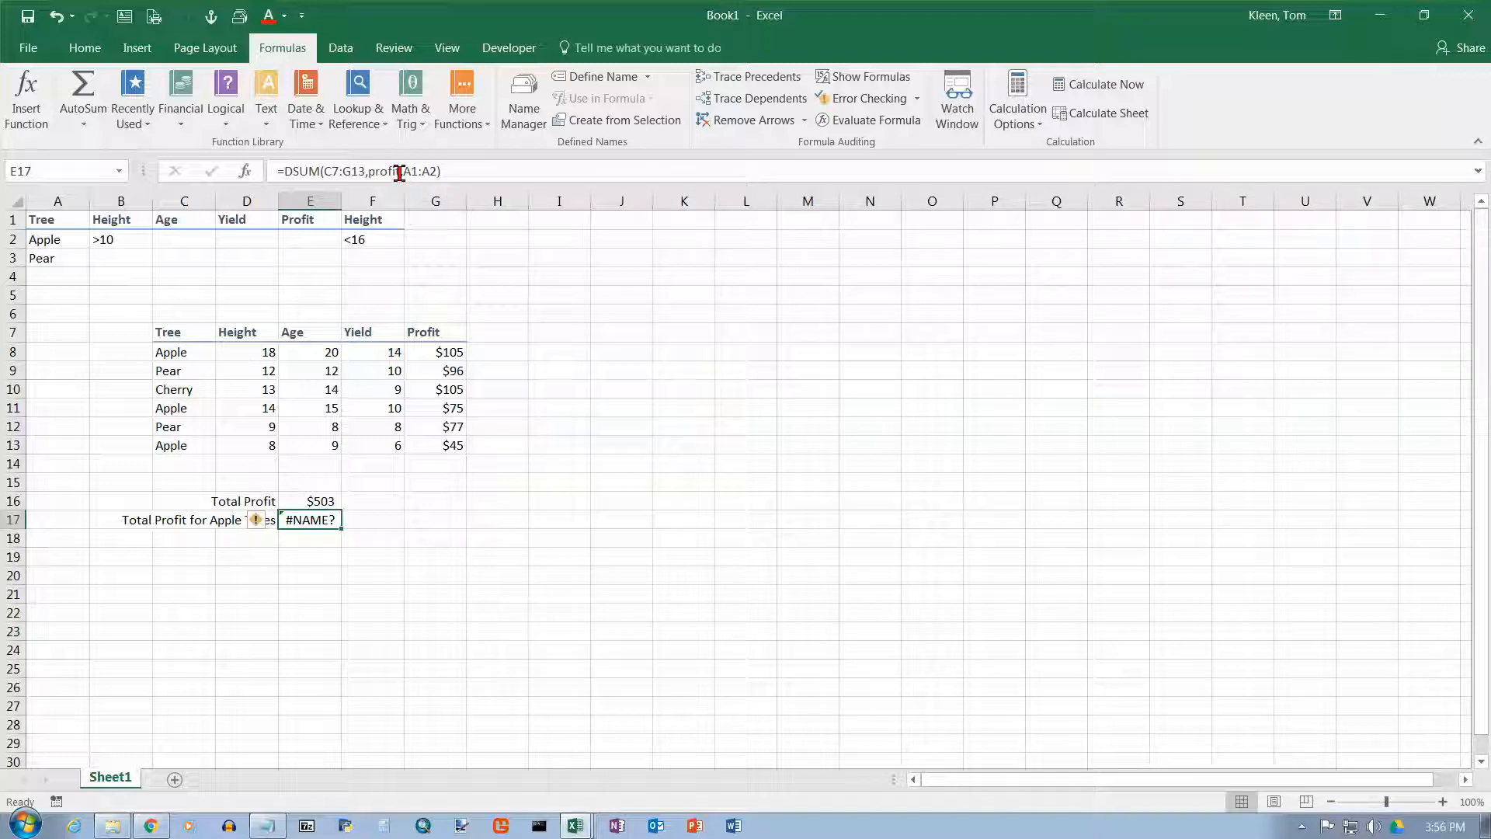
pyautogui.click(405, 170)
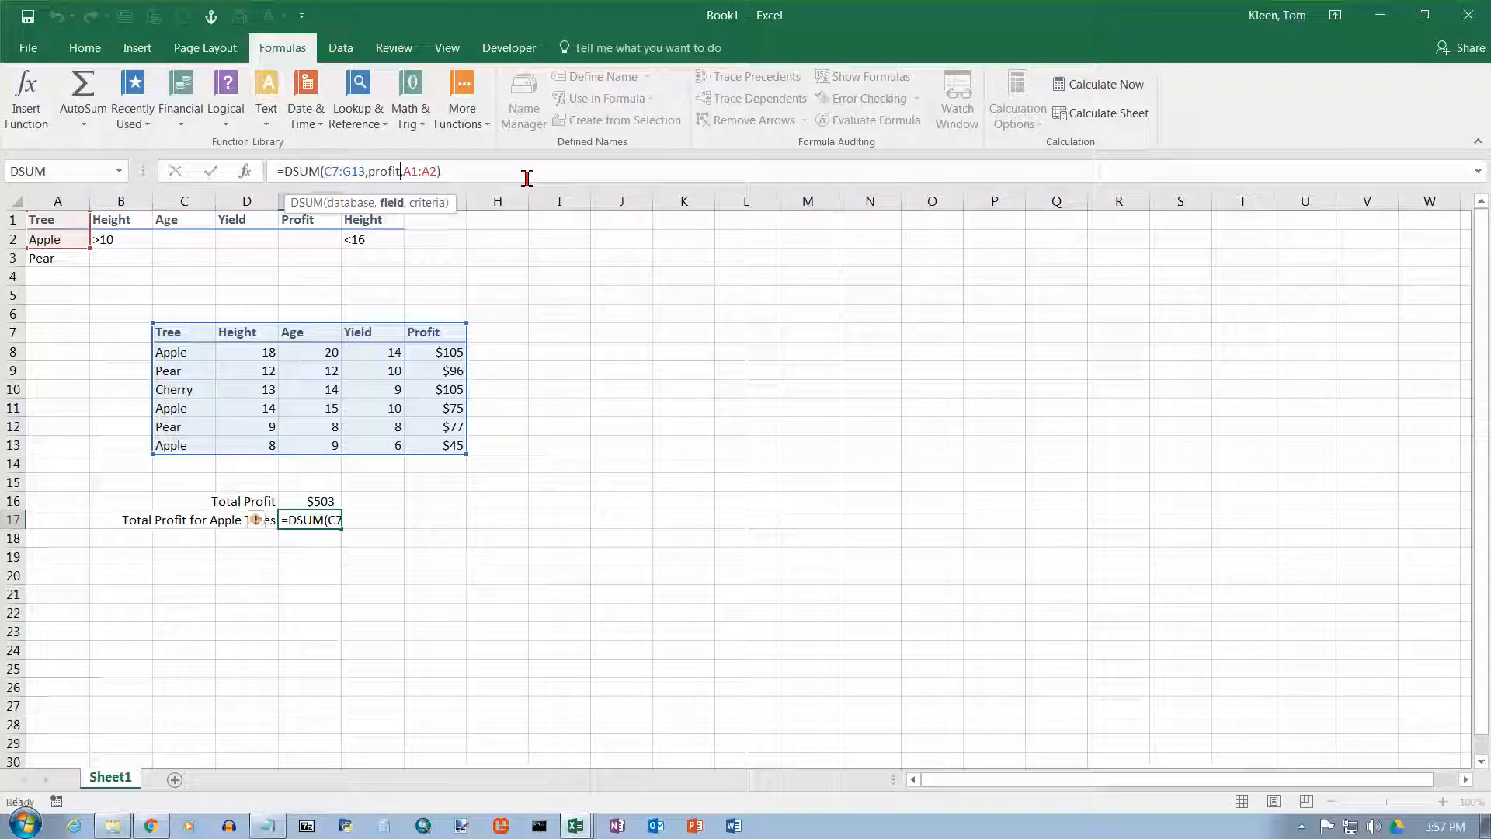
pyautogui.press('Return')
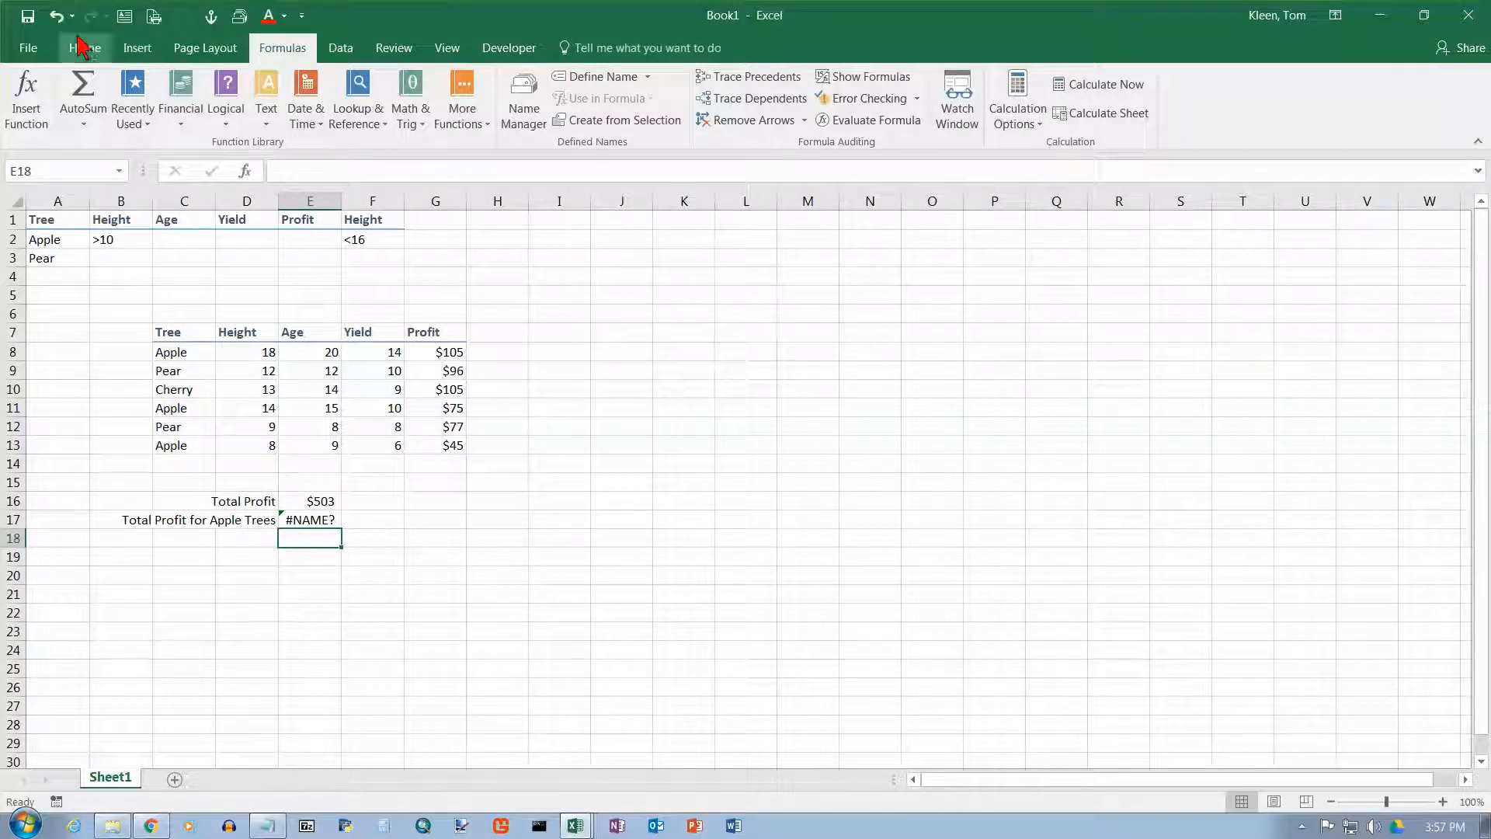
pyautogui.click(55, 17)
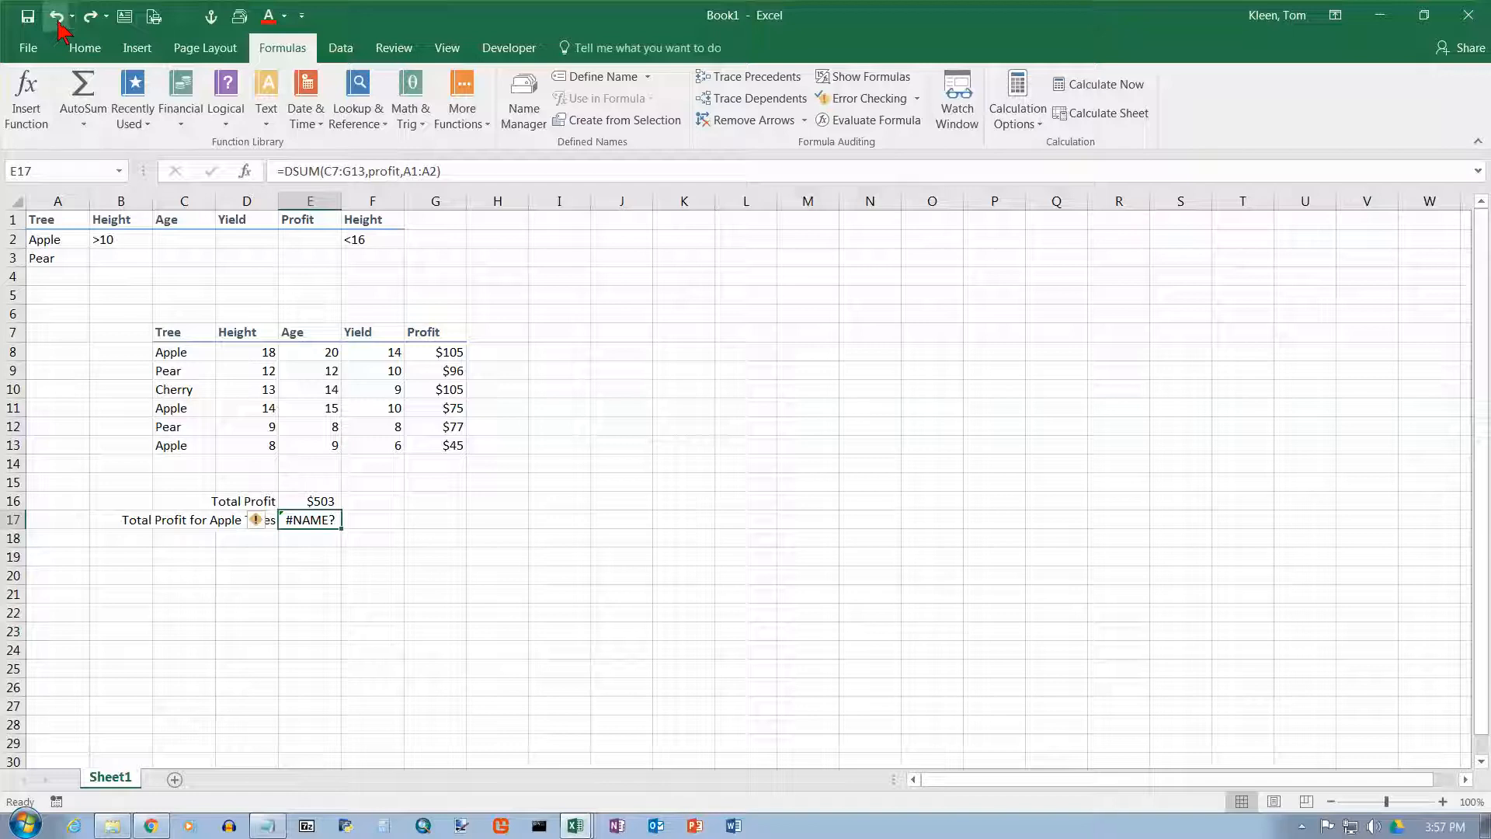
pyautogui.click(57, 17)
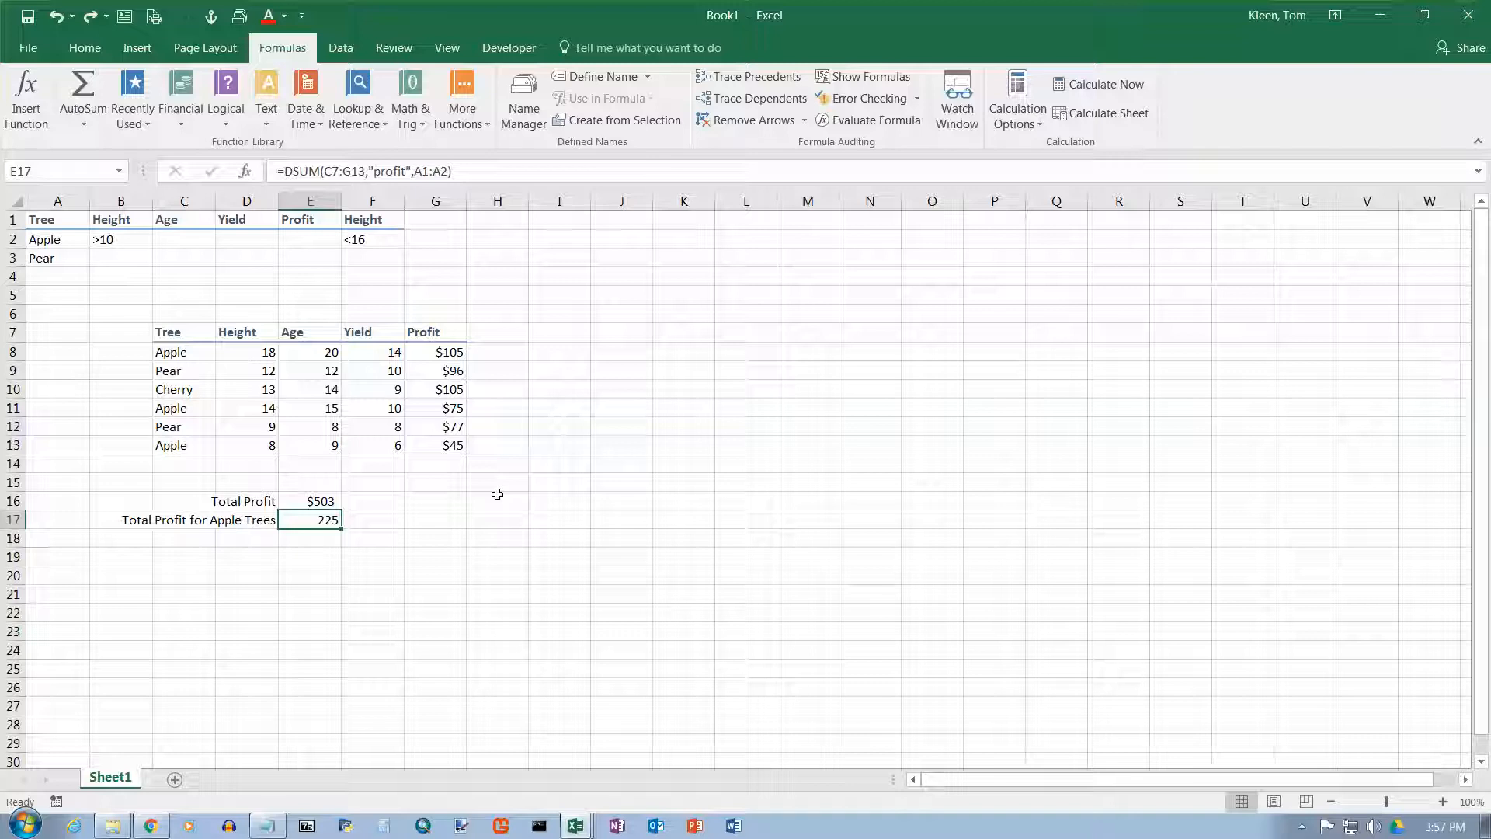
# - Clear the DSUM formula from E17
pyautogui.press('Delete')
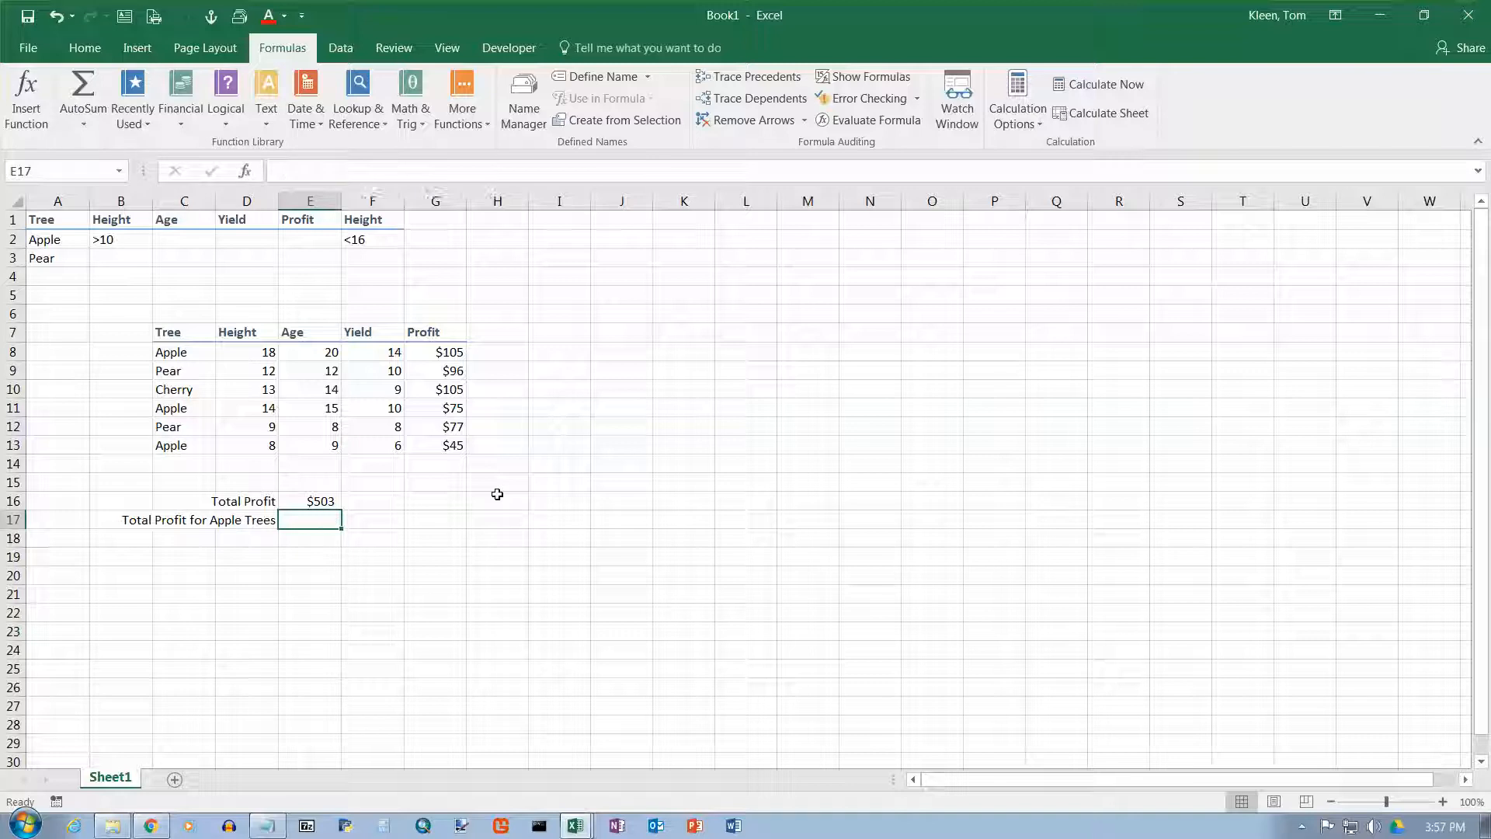
pyautogui.click(34, 89)
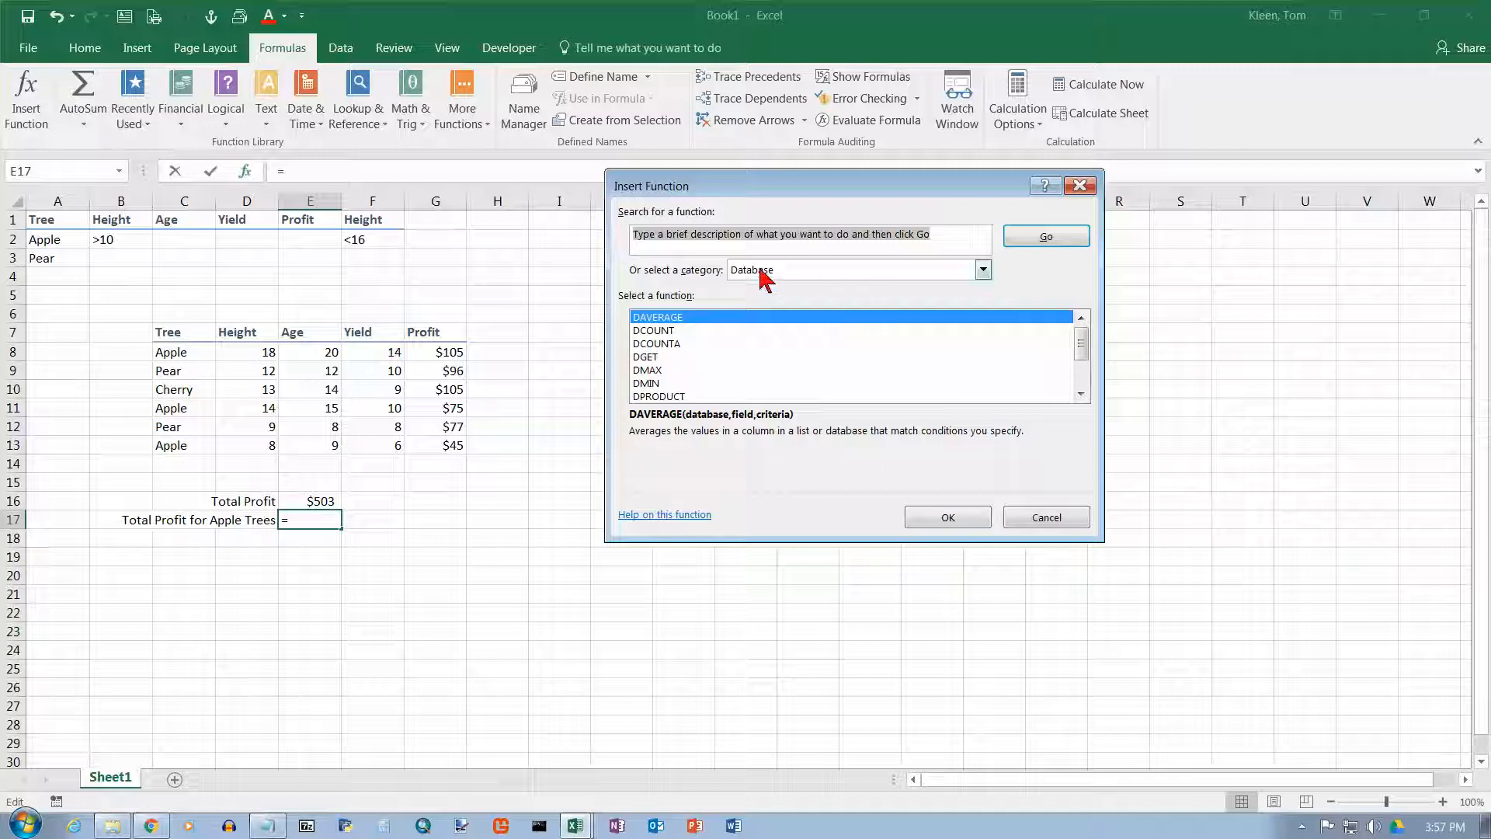
pyautogui.click(1082, 388)
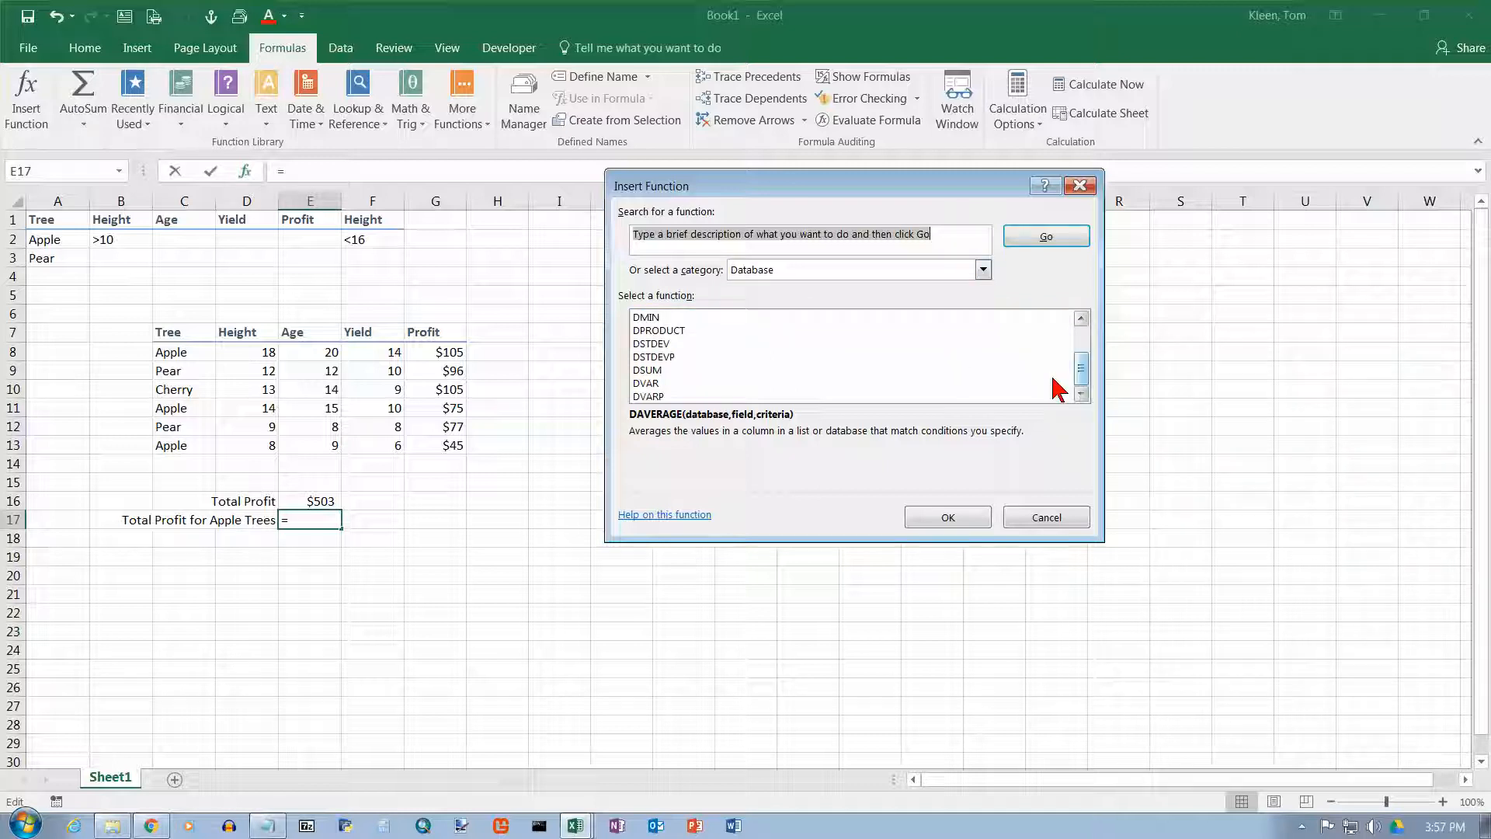
pyautogui.click(660, 373)
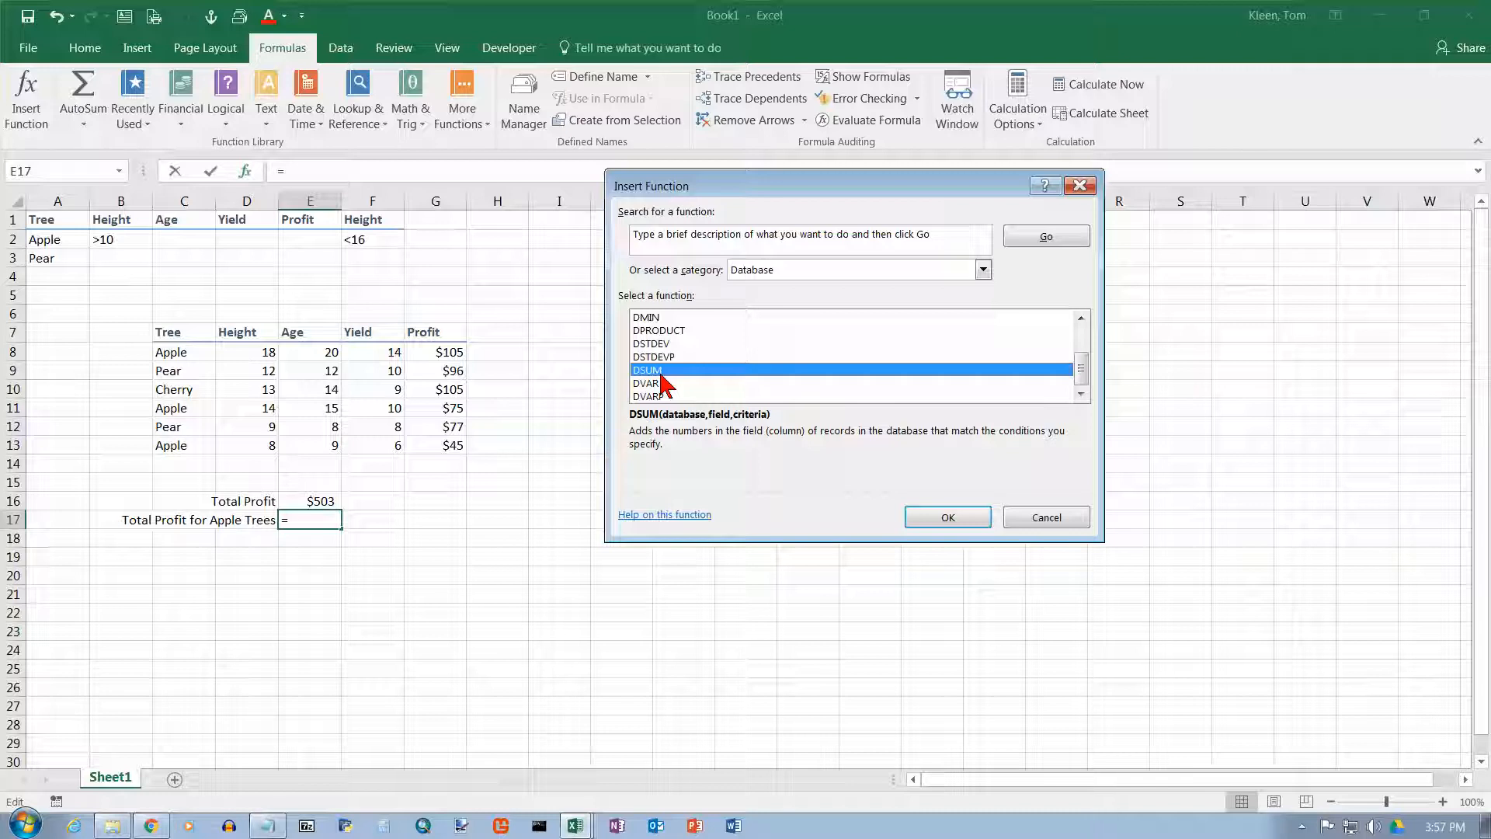
pyautogui.click(1056, 527)
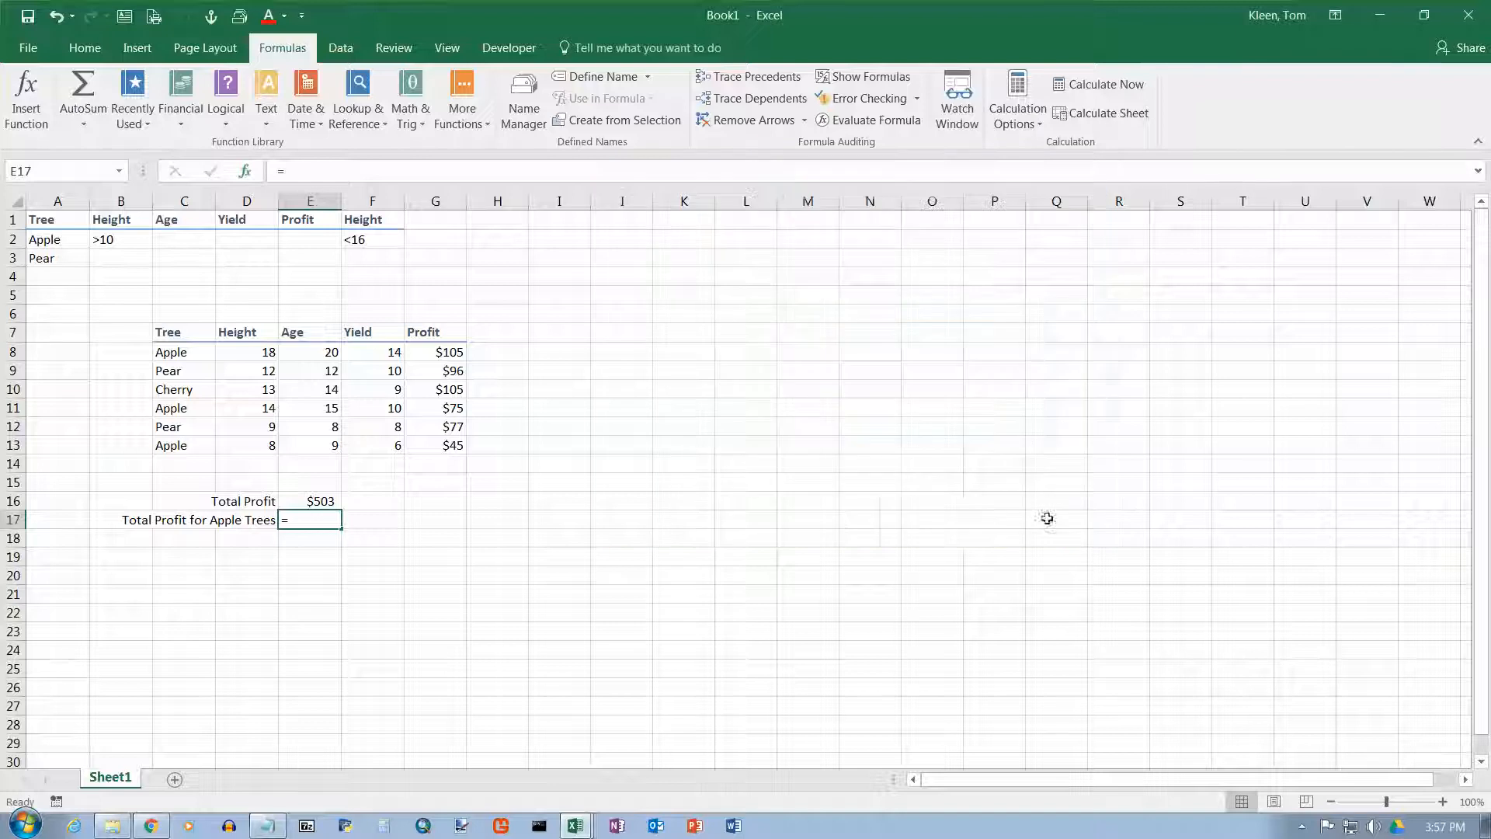
# - Name the tree data range C7:G13, including its header row, TreeTable
pyautogui.moveTo(168, 334); pyautogui.dragTo(424, 442)
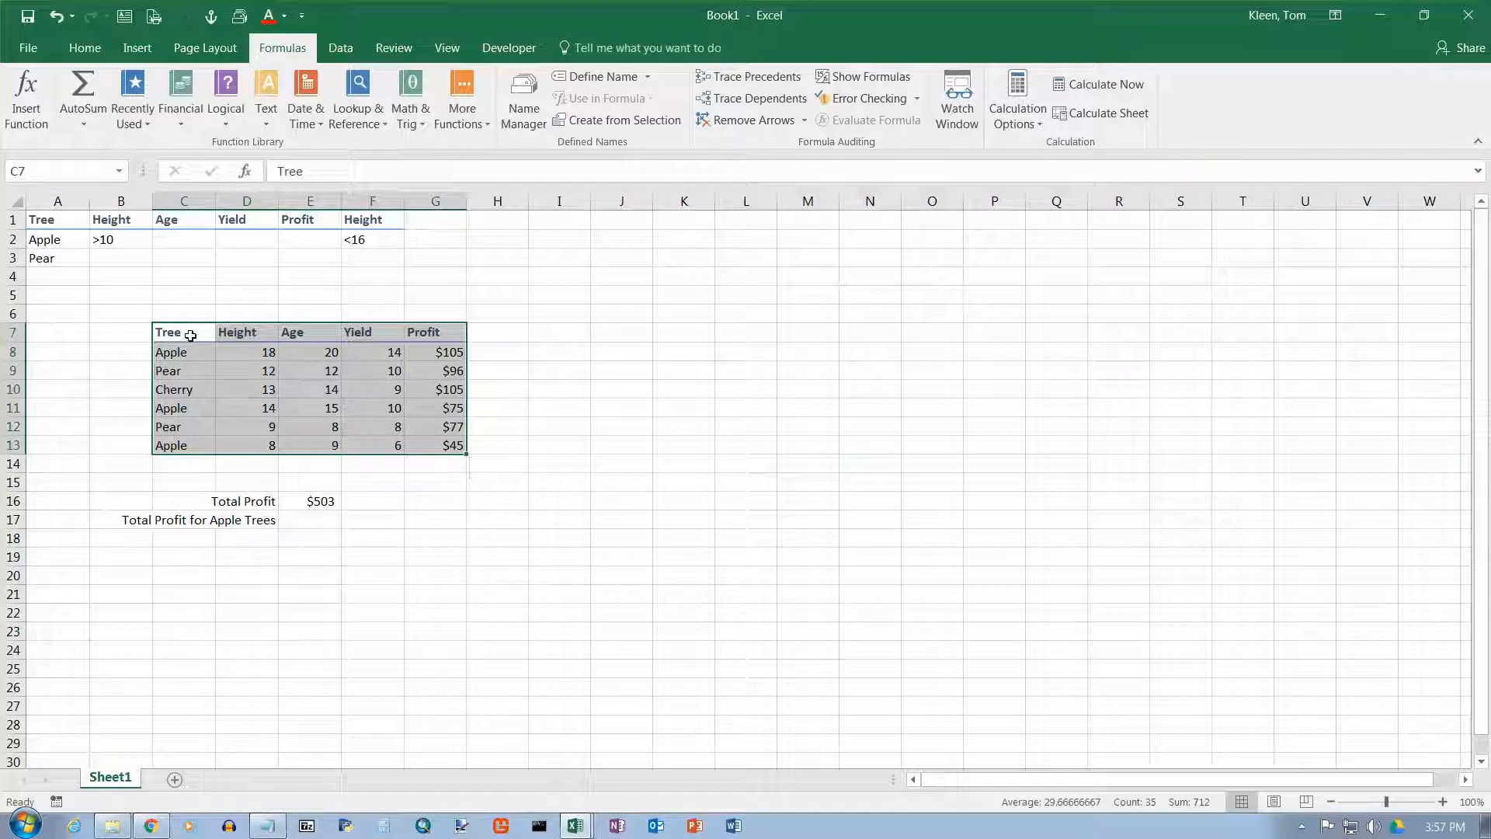
pyautogui.click(55, 172)
pyautogui.write('TreeTable')
pyautogui.press('Return')
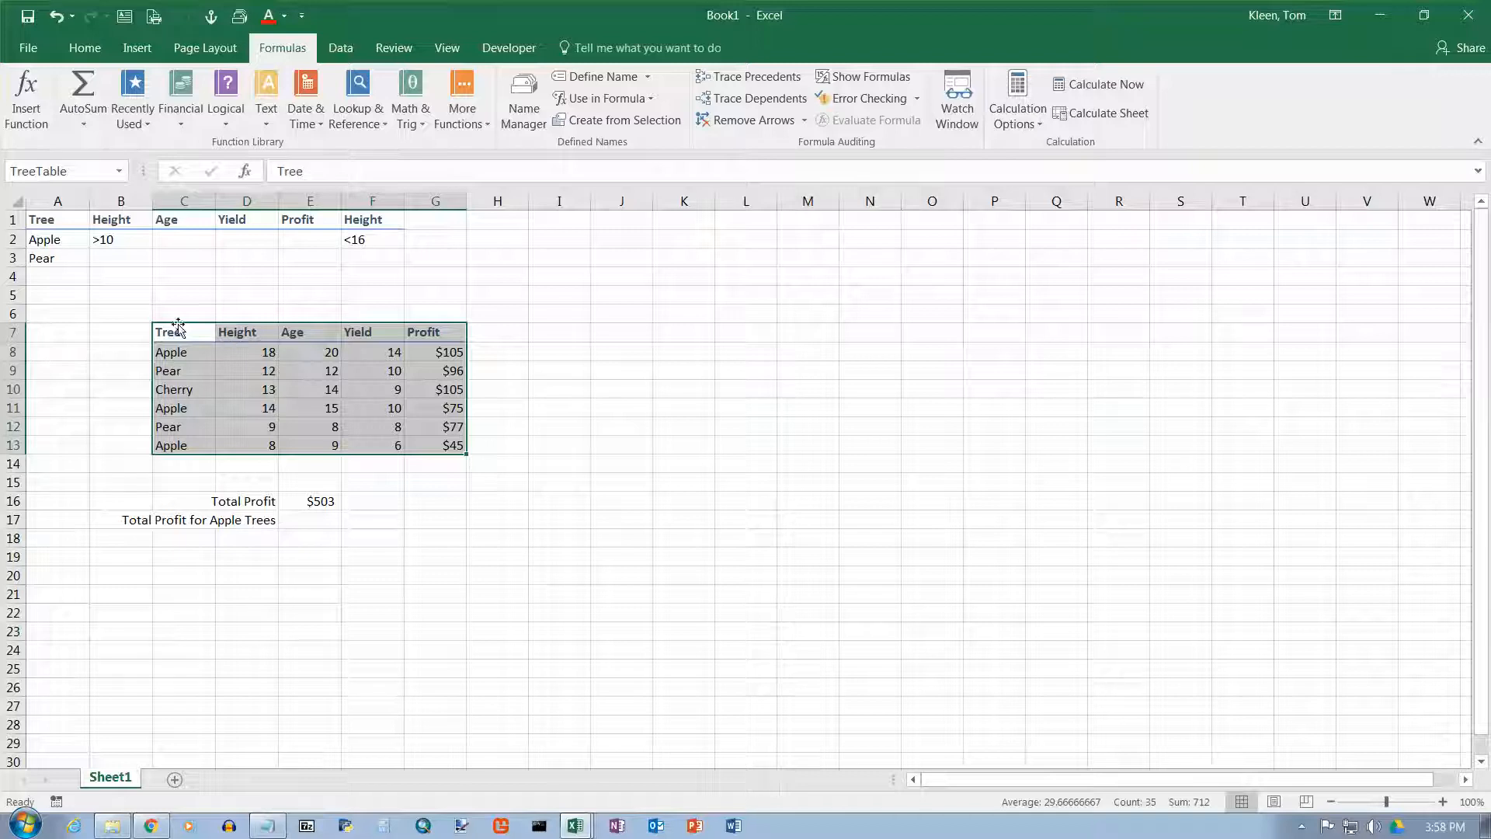
pyautogui.click(134, 297)
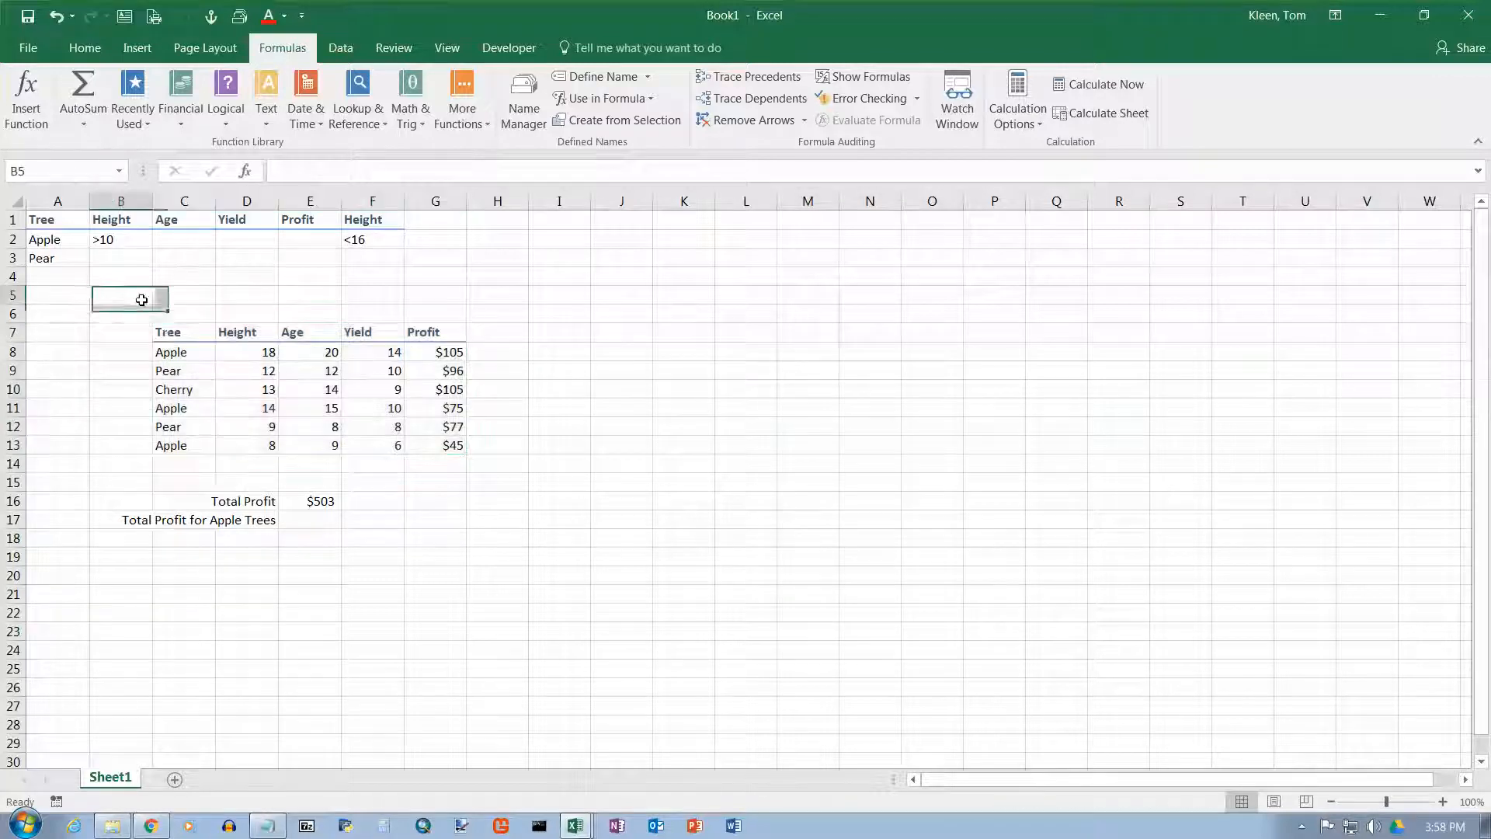
# - Enter a DSUM function in E17 with TreeTable as database, 5 as field and A1:A2 as criteria
pyautogui.moveTo(167, 333); pyautogui.dragTo(460, 449)
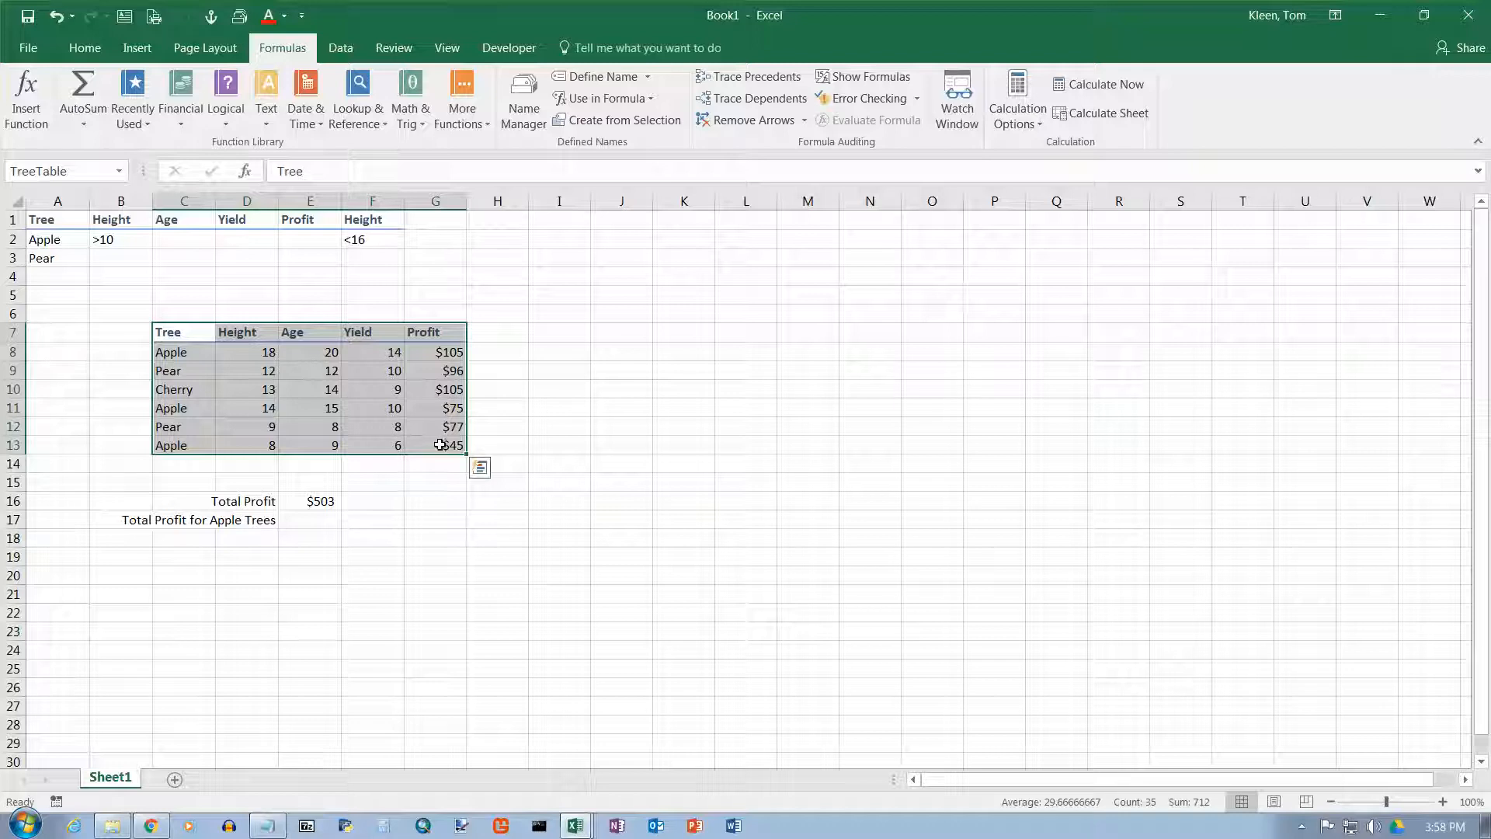
pyautogui.click(314, 518)
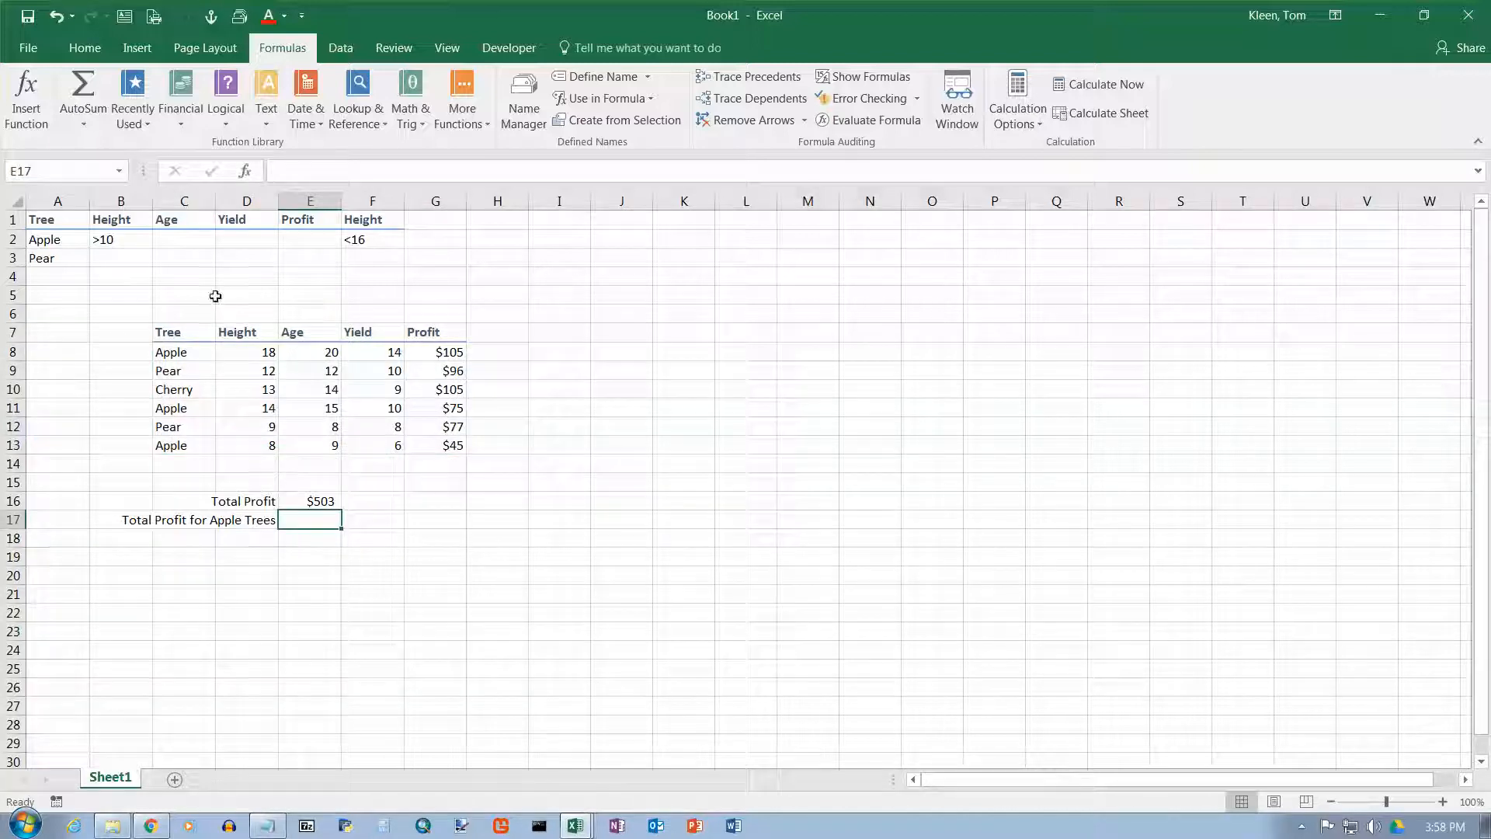
pyautogui.click(35, 92)
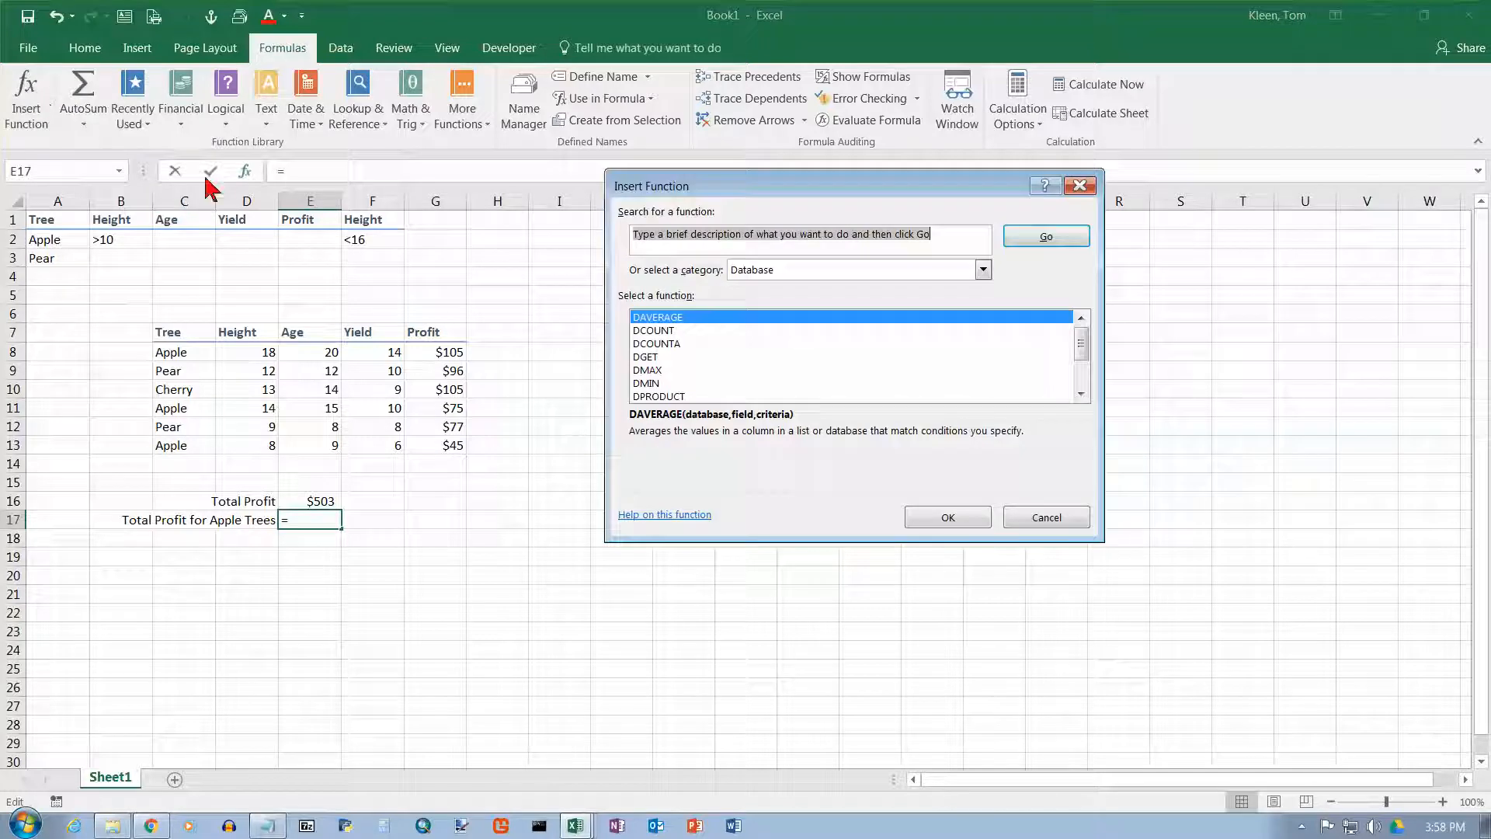
pyautogui.click(1087, 385)
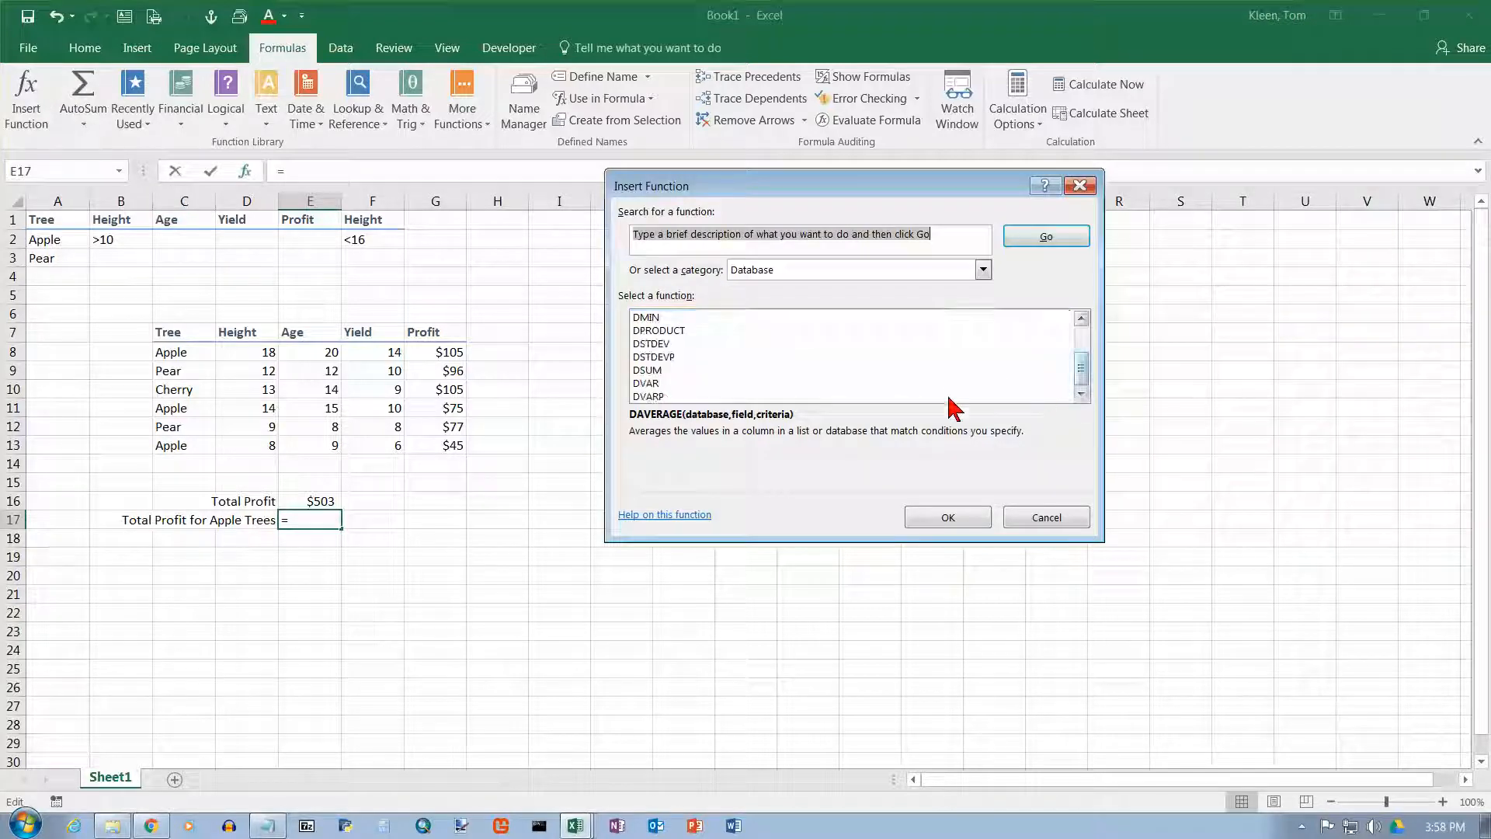
pyautogui.click(648, 370)
pyautogui.click(937, 510)
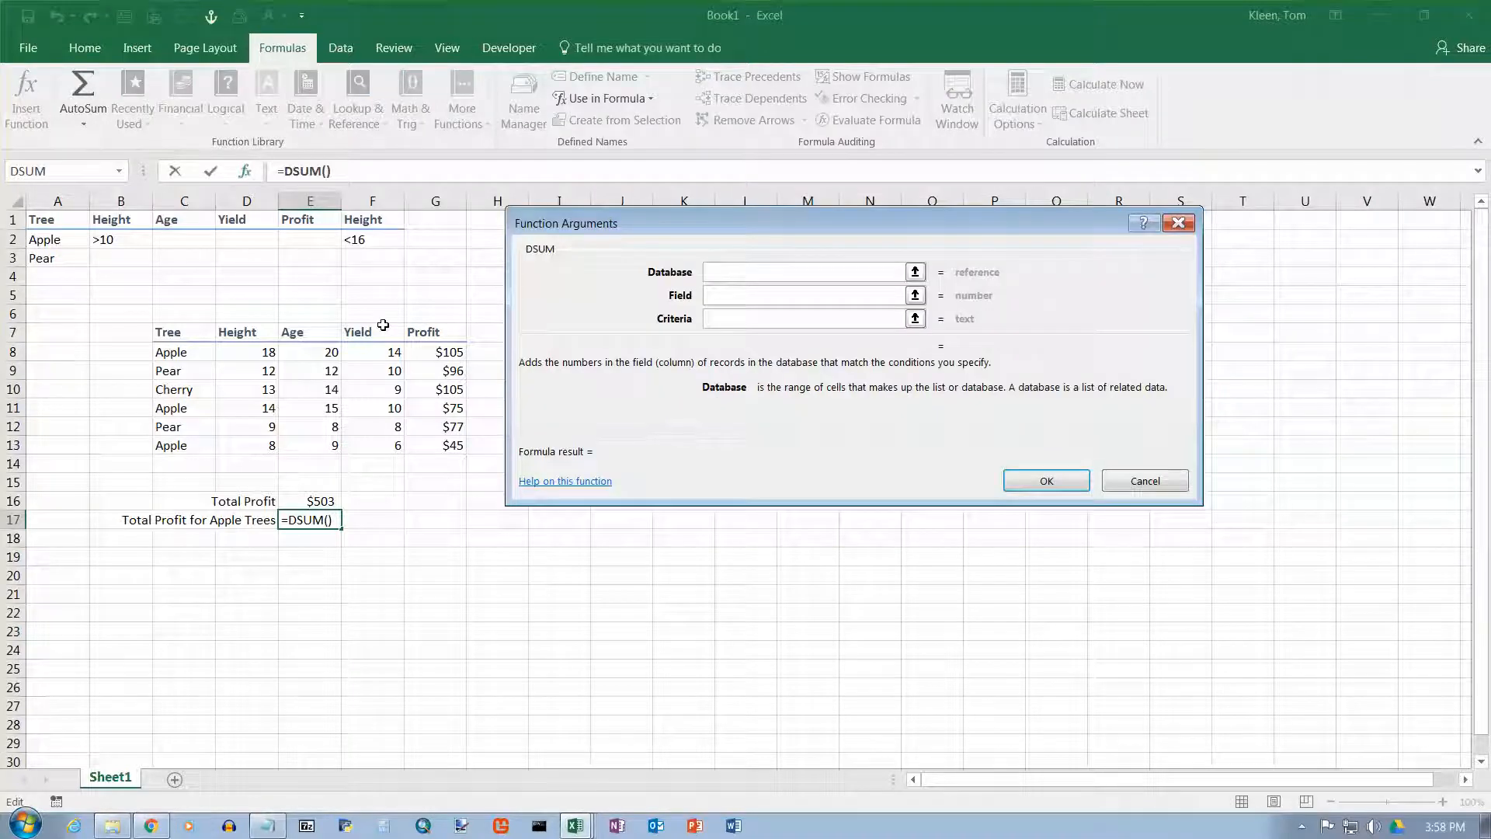
pyautogui.write('TreeTable')
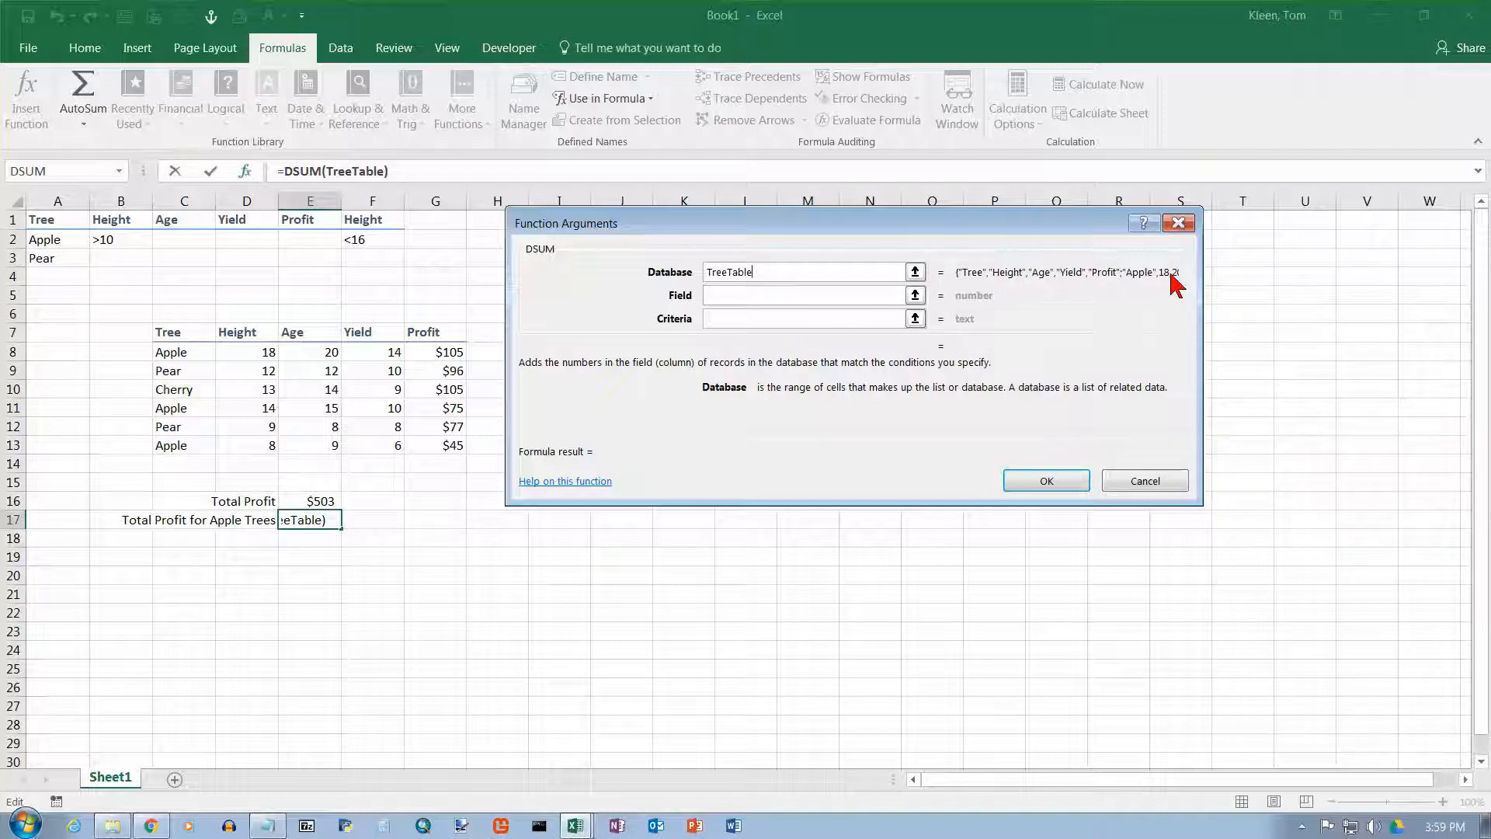
pyautogui.click(804, 296)
pyautogui.write('5')
pyautogui.click(784, 319)
pyautogui.moveTo(80, 222); pyautogui.dragTo(73, 235)
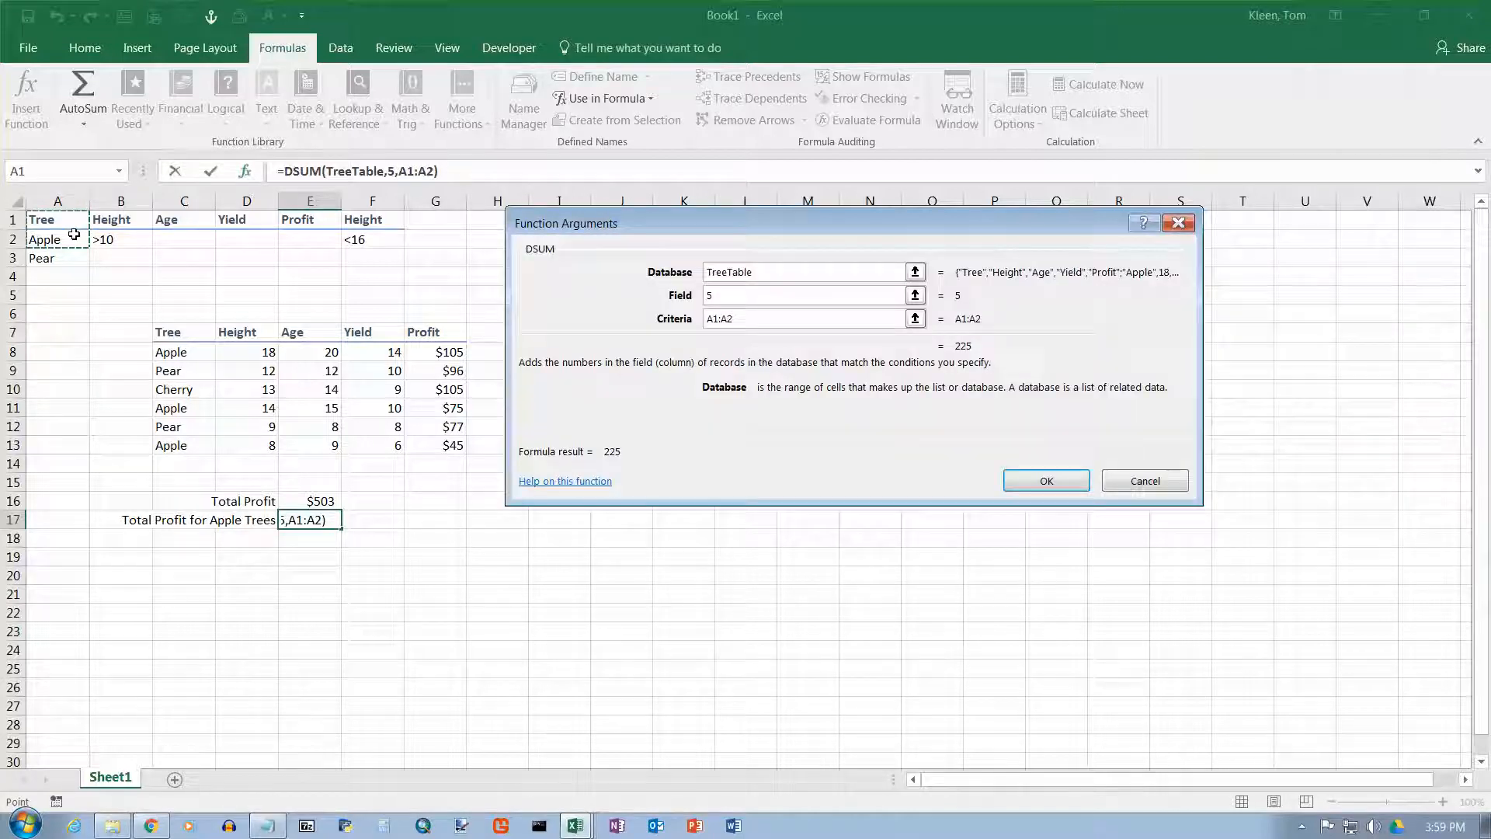
pyautogui.press('Return')
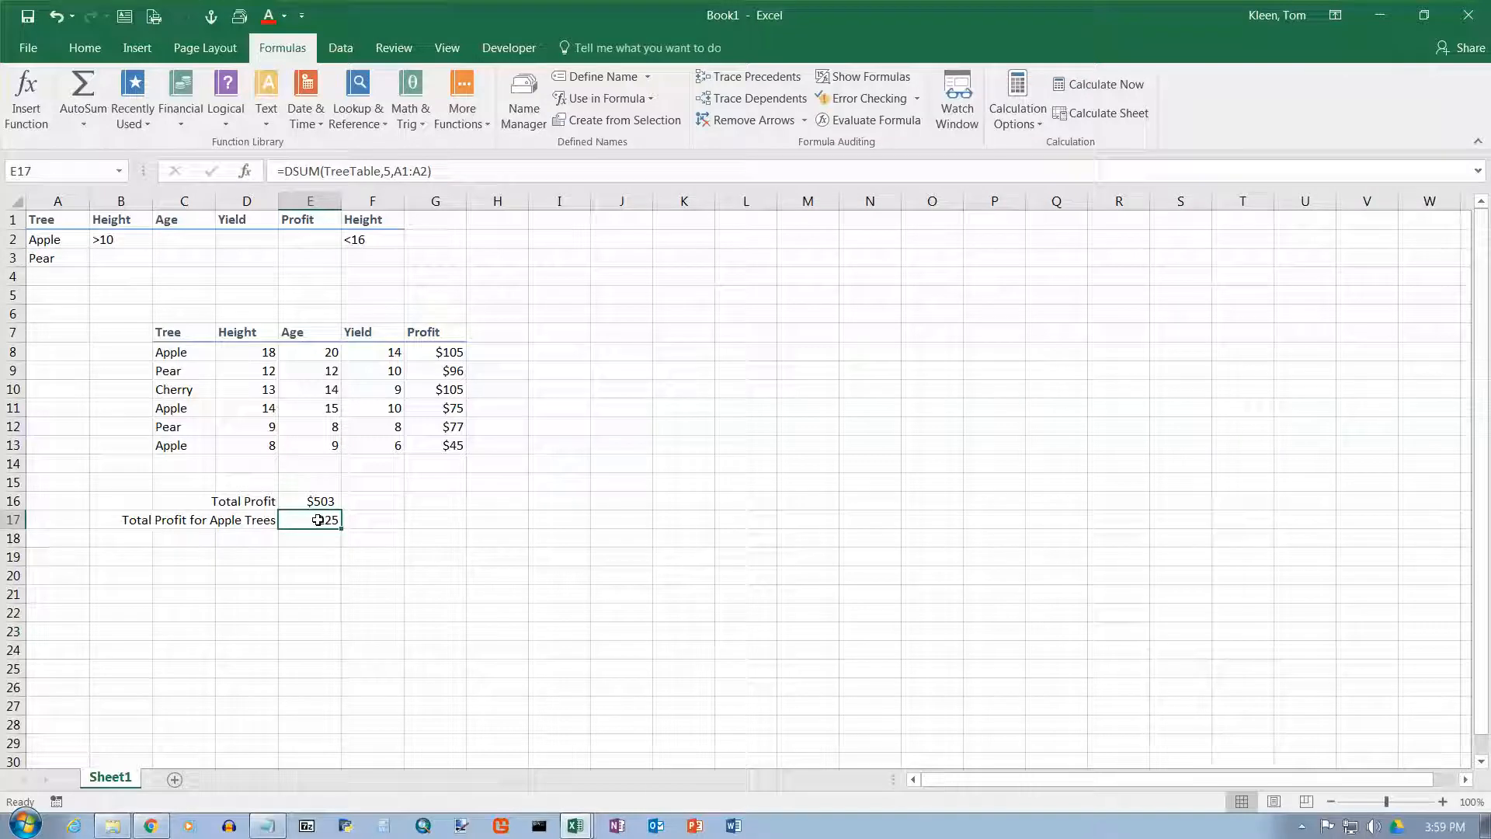
# - Review the DSUM formula in E17 and extend its criteria range to A1:F2
pyautogui.click(371, 171)
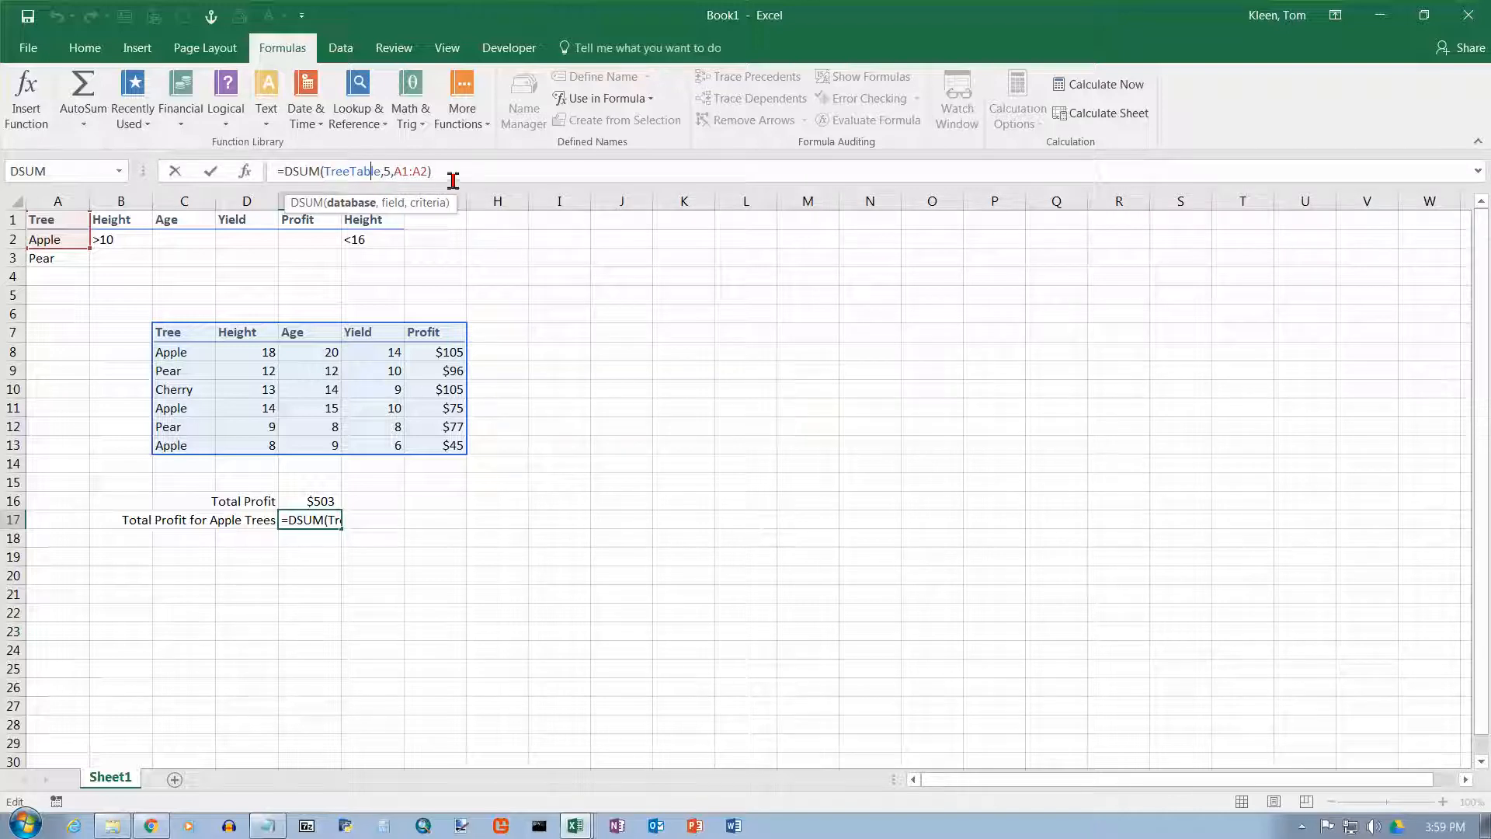
pyautogui.hotkey('ctrl', 'Return')
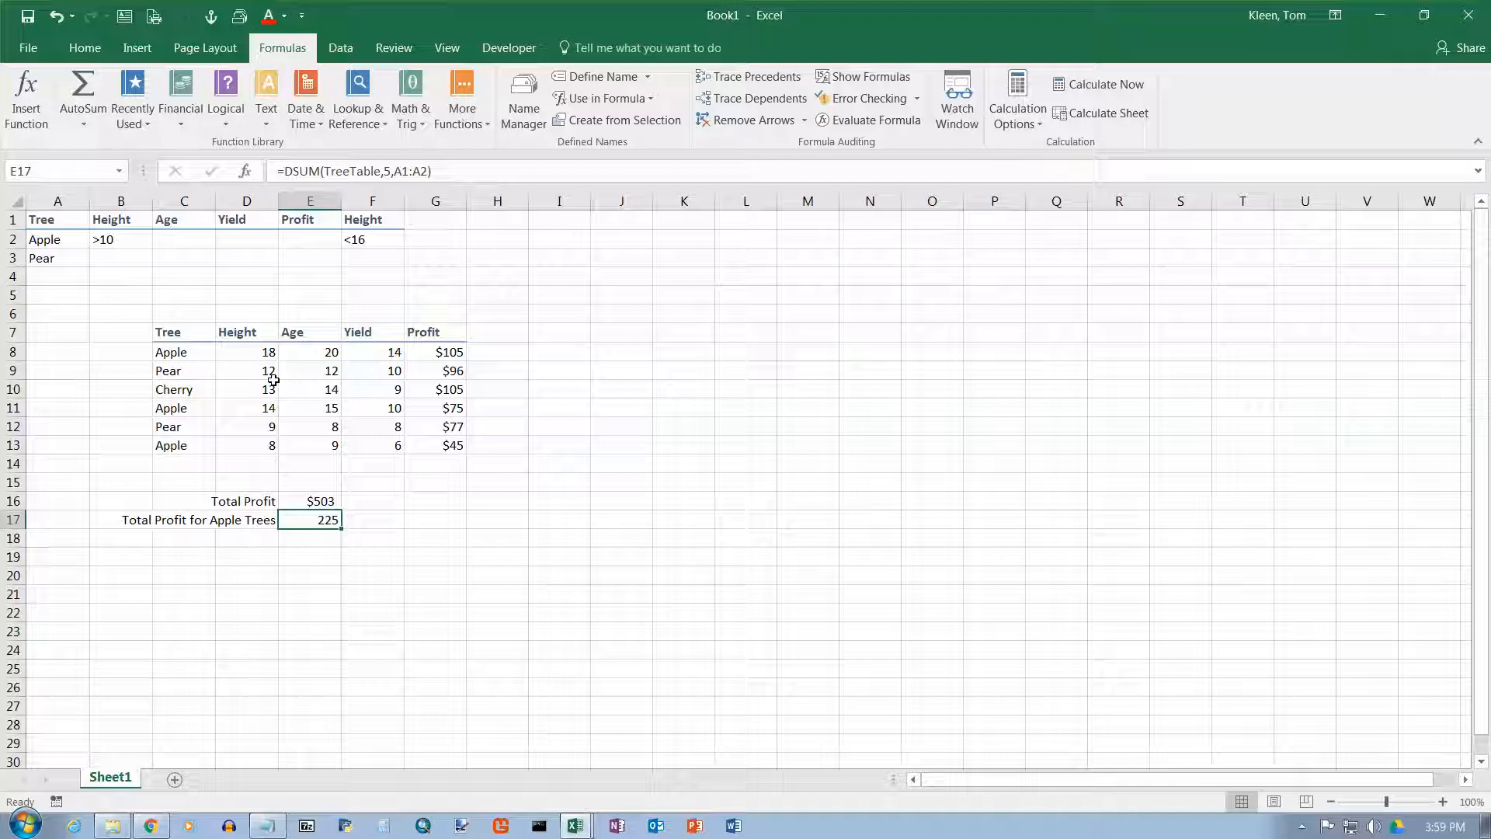
pyautogui.doubleClick(323, 521)
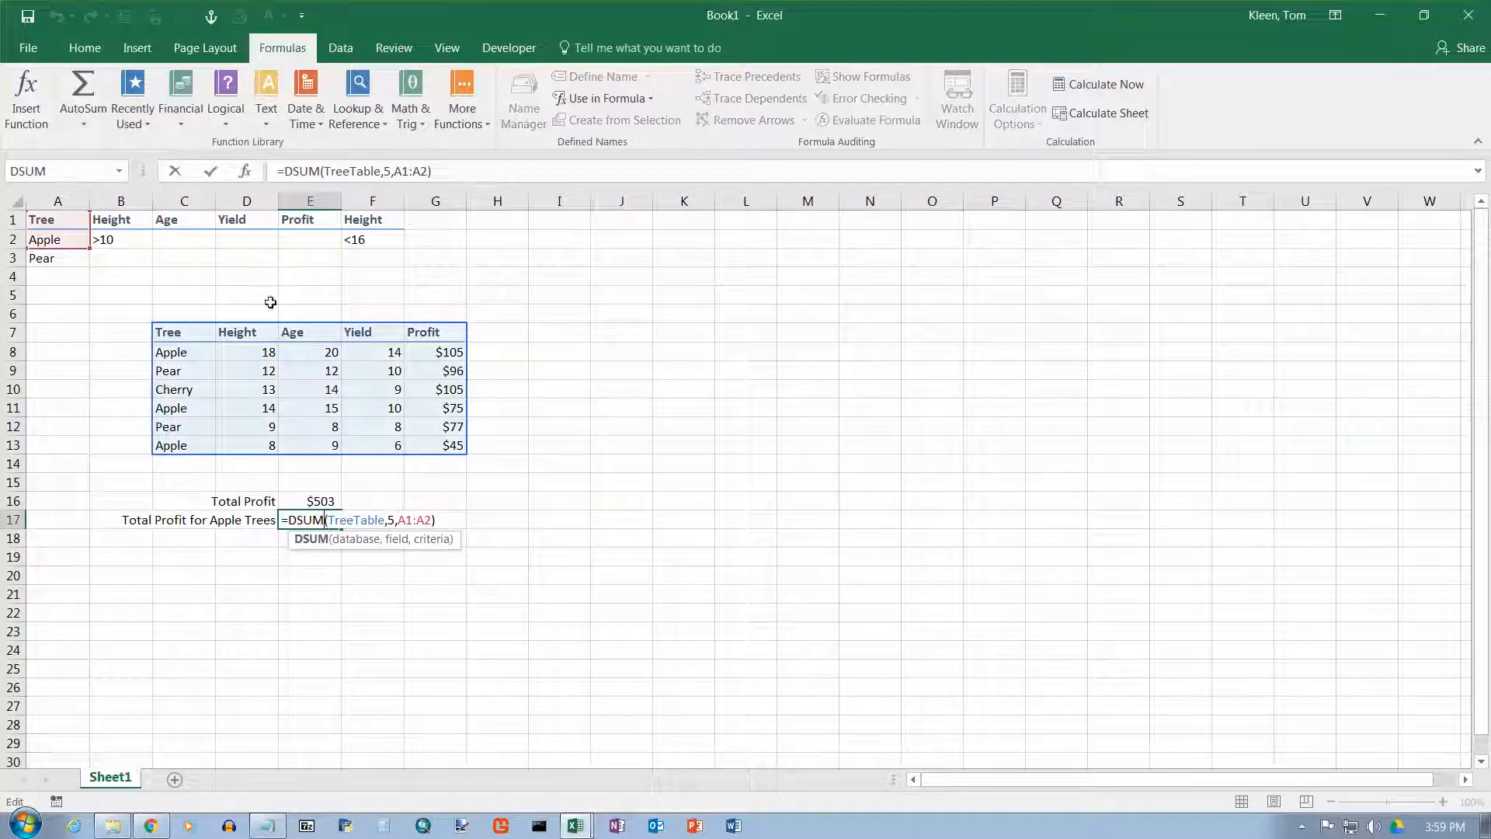
pyautogui.click(245, 171)
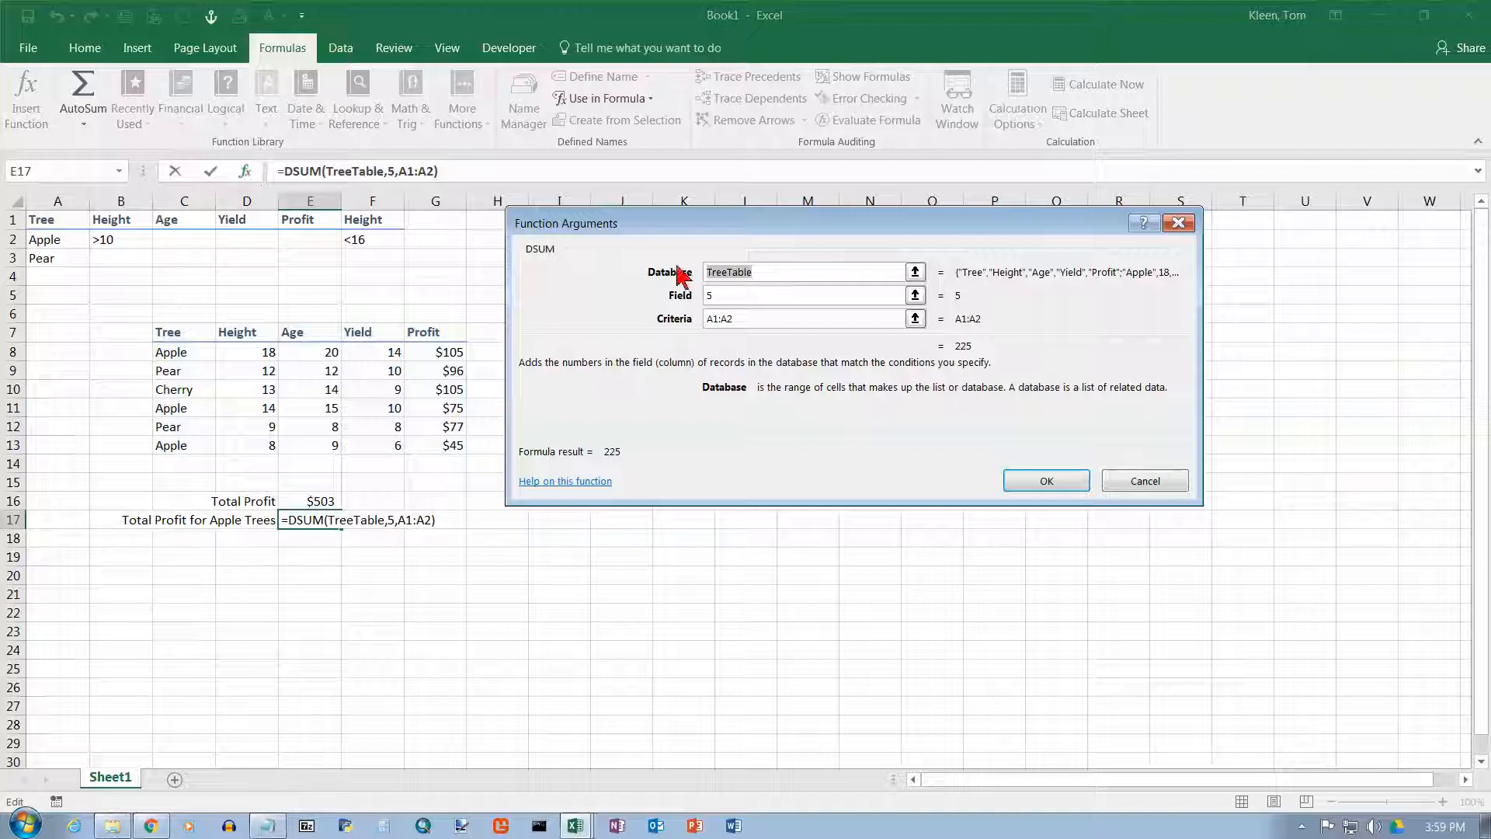
pyautogui.moveTo(849, 233); pyautogui.dragTo(850, 222)
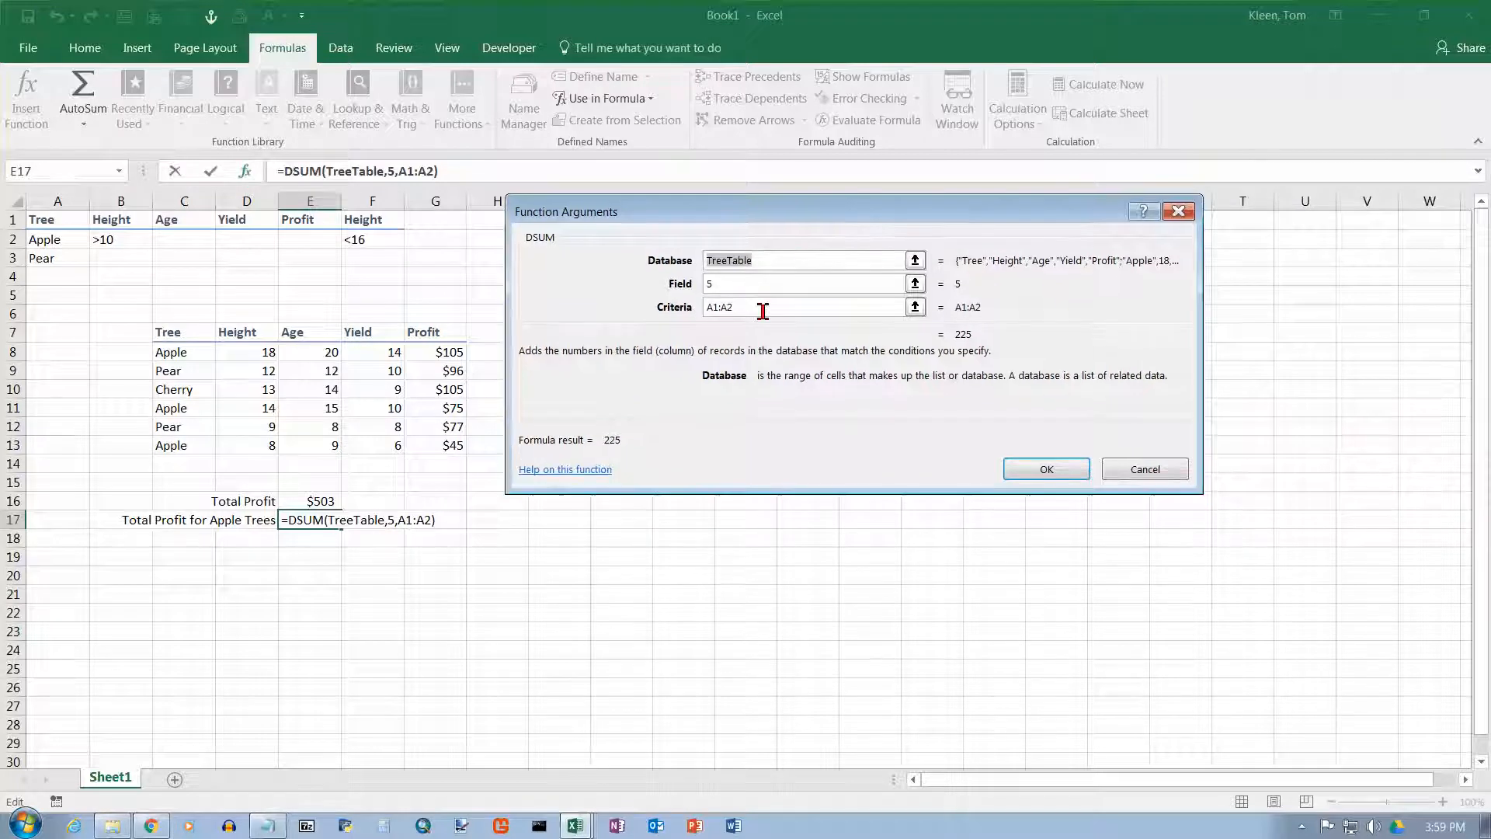
pyautogui.moveTo(767, 315); pyautogui.dragTo(702, 313)
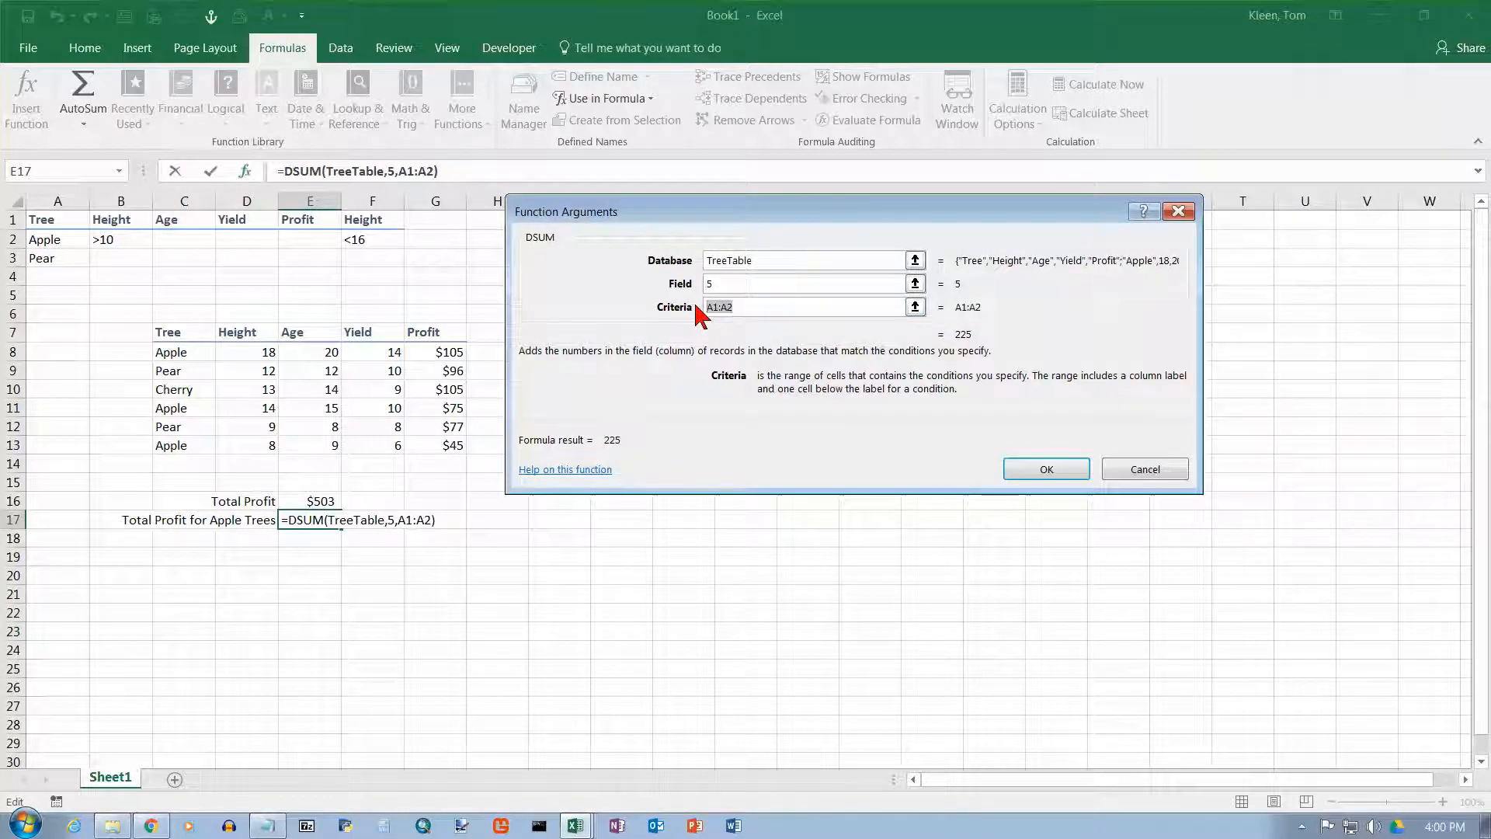
pyautogui.press('Delete')
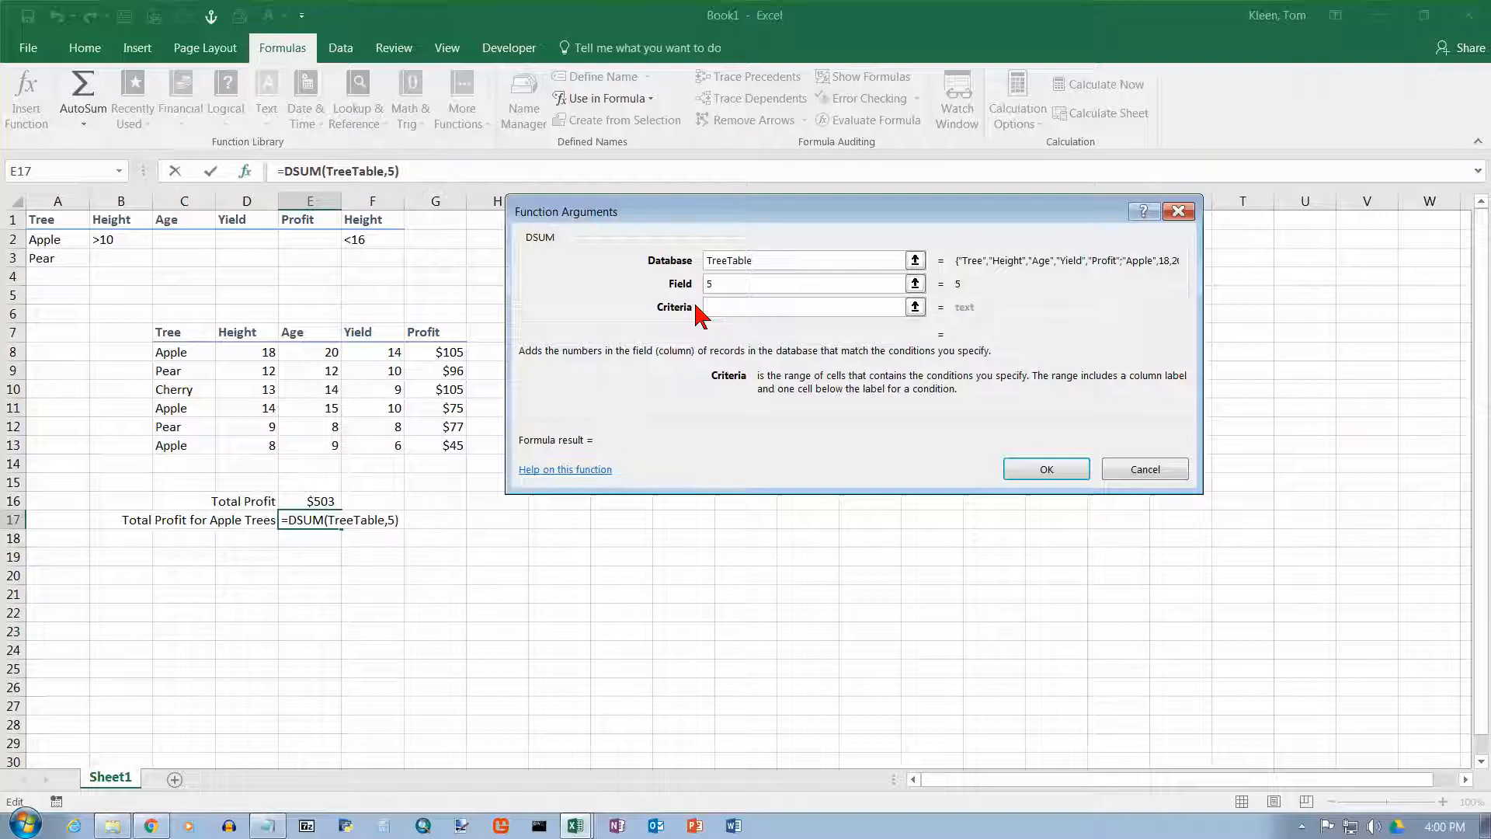
pyautogui.moveTo(43, 221); pyautogui.dragTo(371, 235)
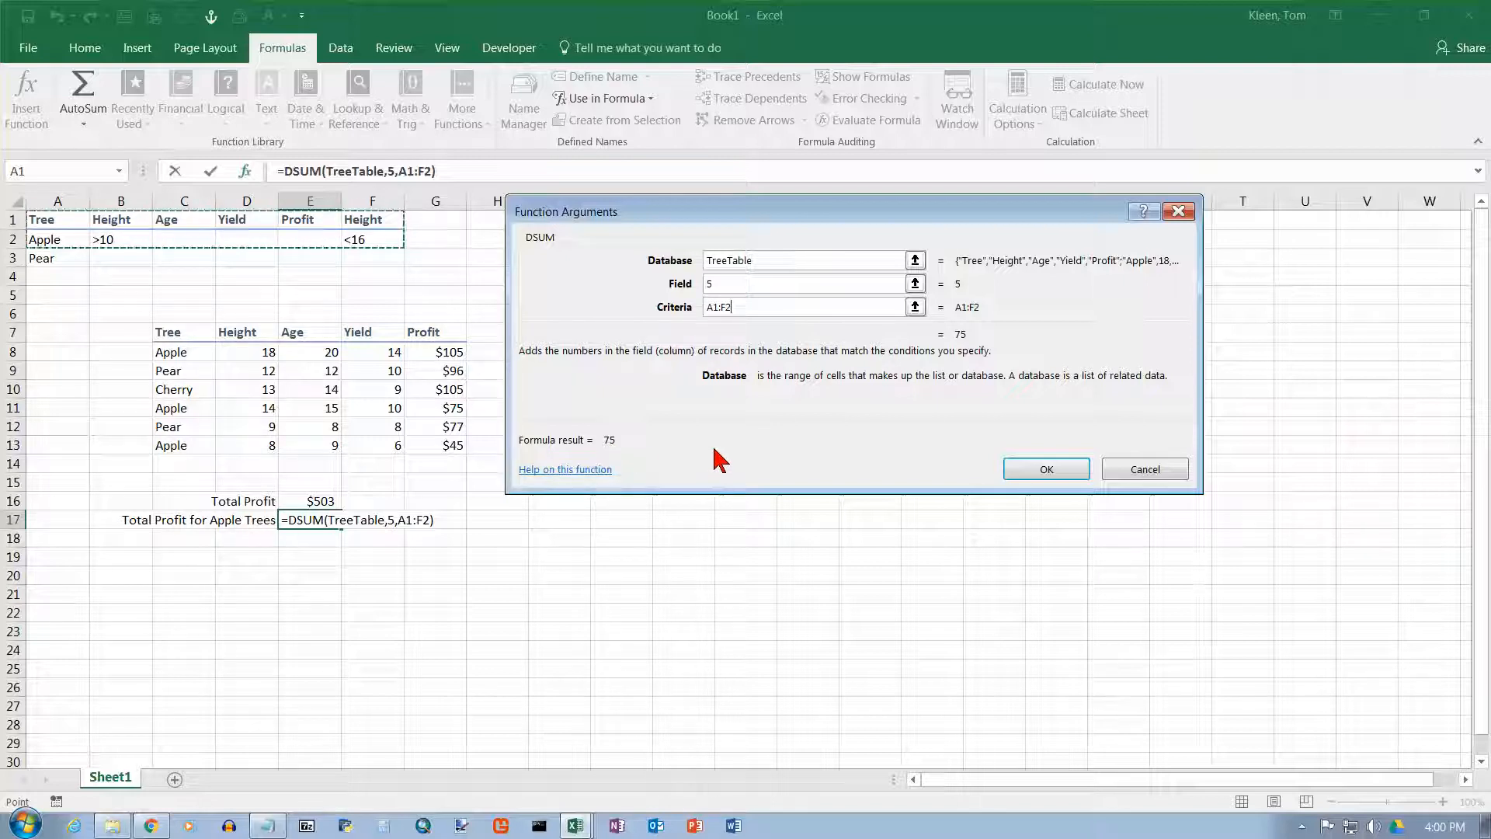
pyautogui.click(1048, 469)
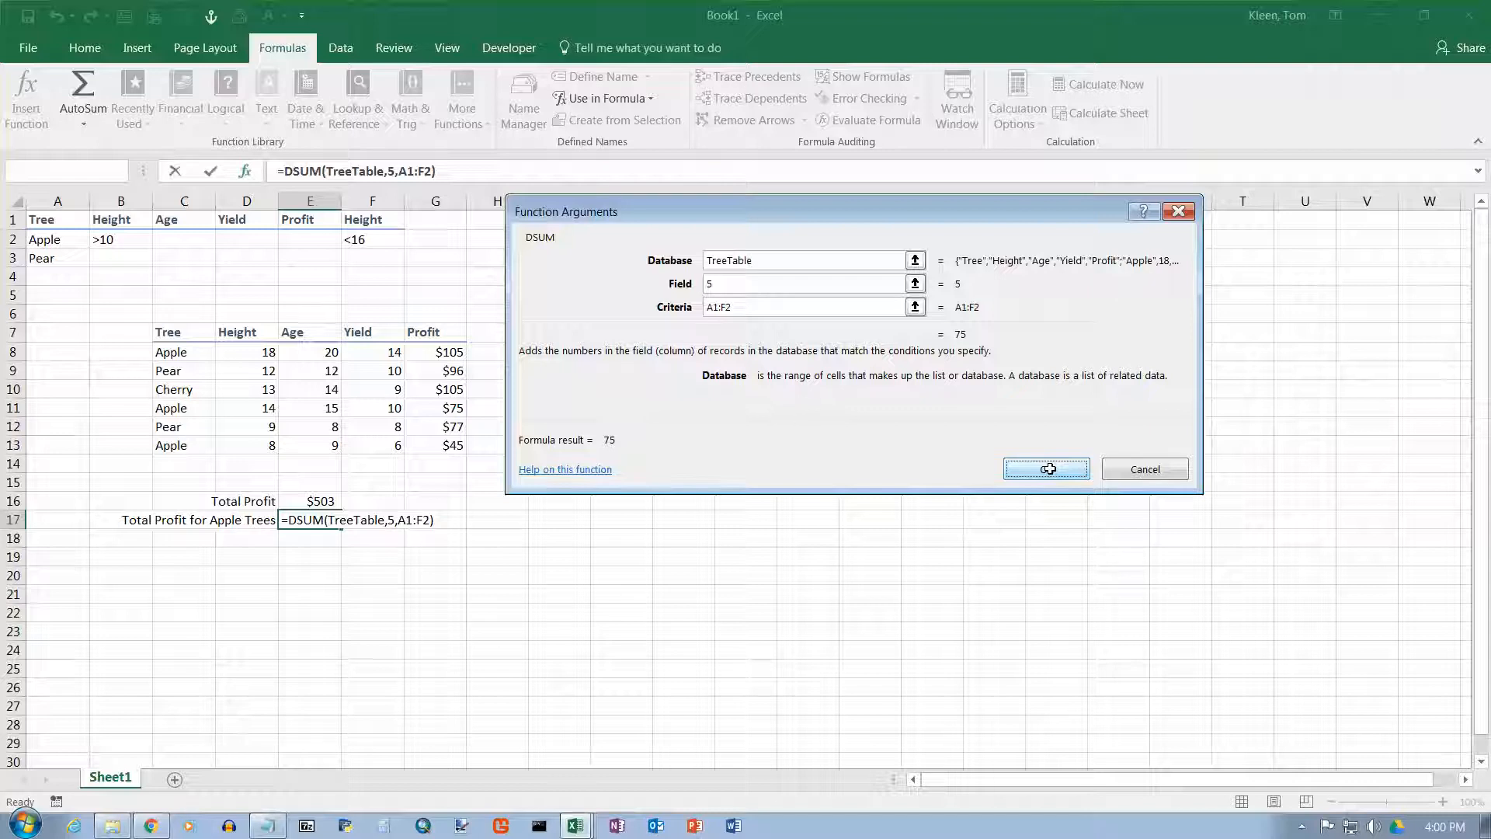
# - Set the criteria argument of the DSUM function in E17 to A1:F3, so the Pear row is included
pyautogui.moveTo(43, 219); pyautogui.dragTo(374, 242)
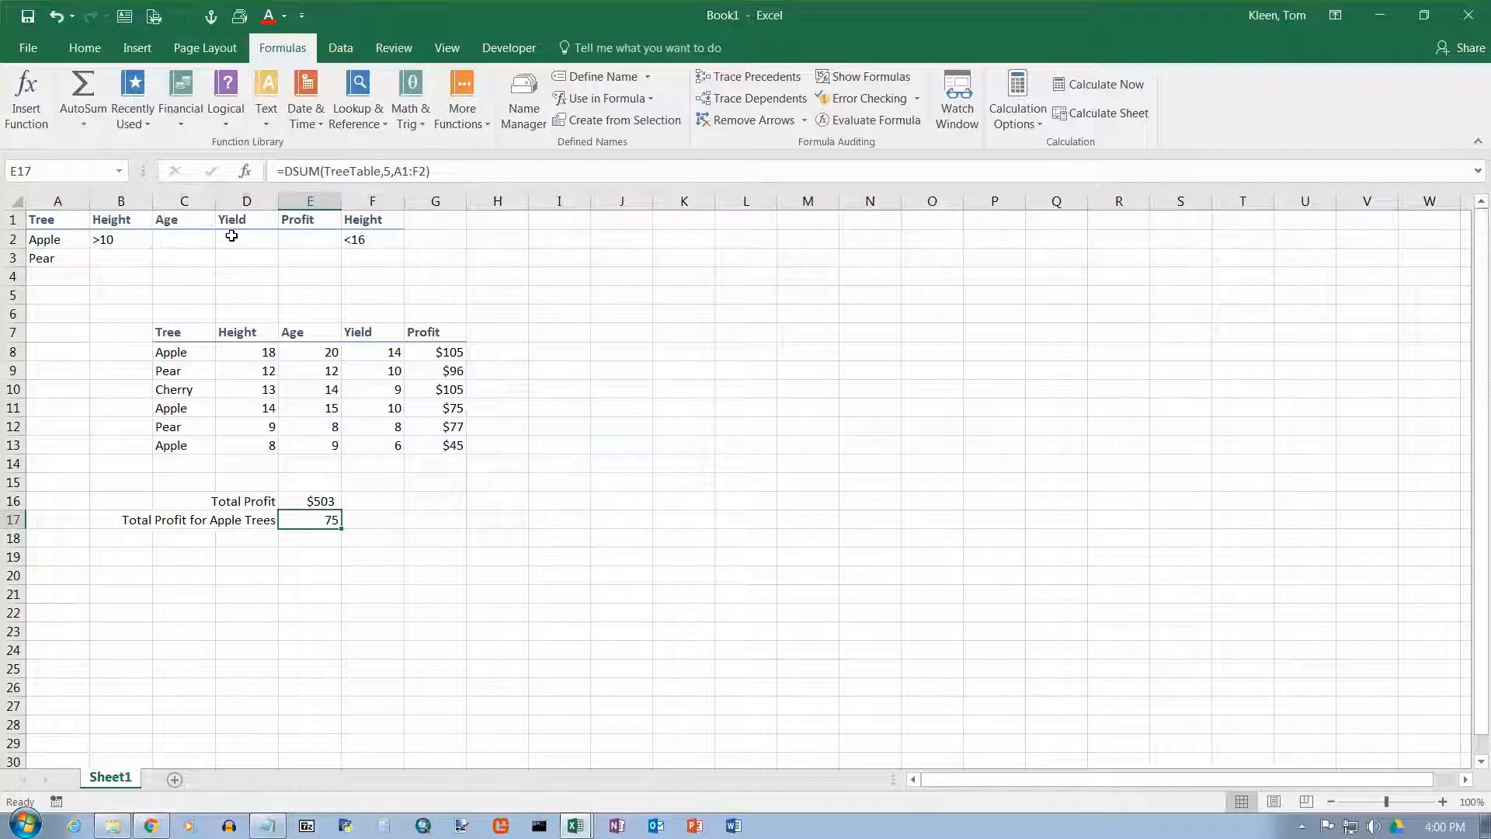
pyautogui.click(245, 172)
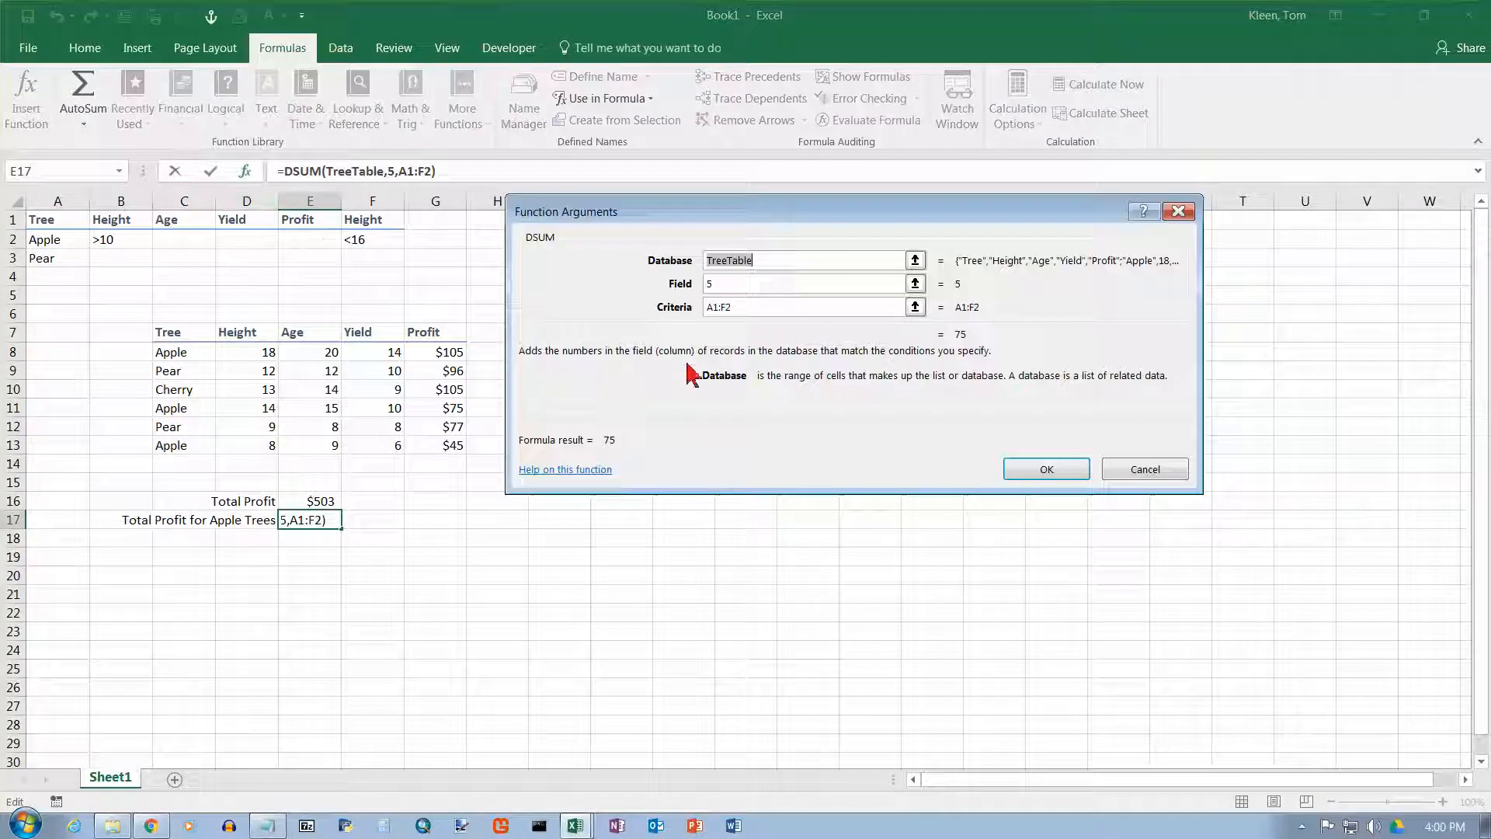
pyautogui.doubleClick(752, 309)
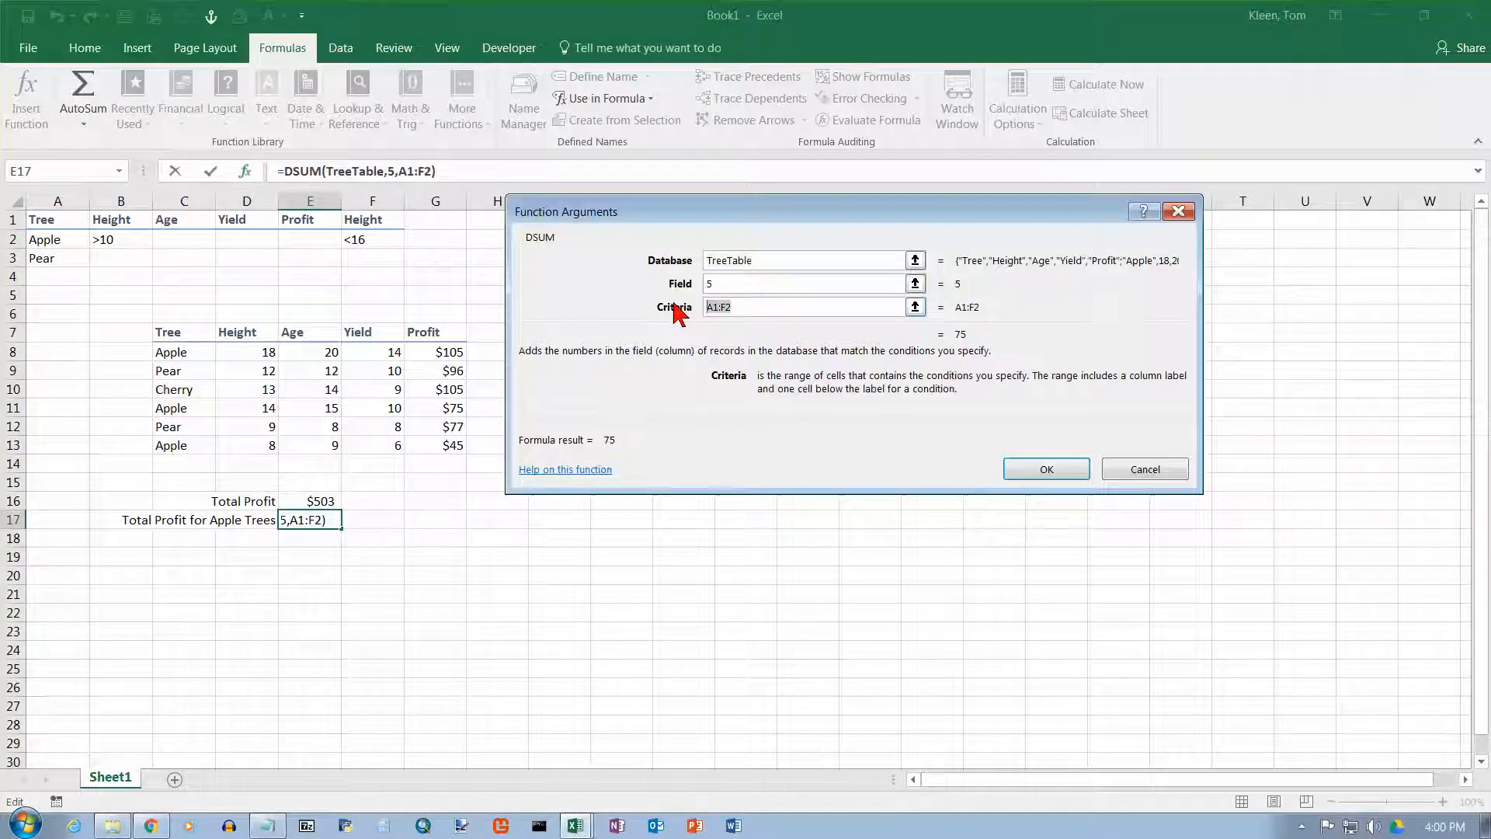
pyautogui.press('Delete')
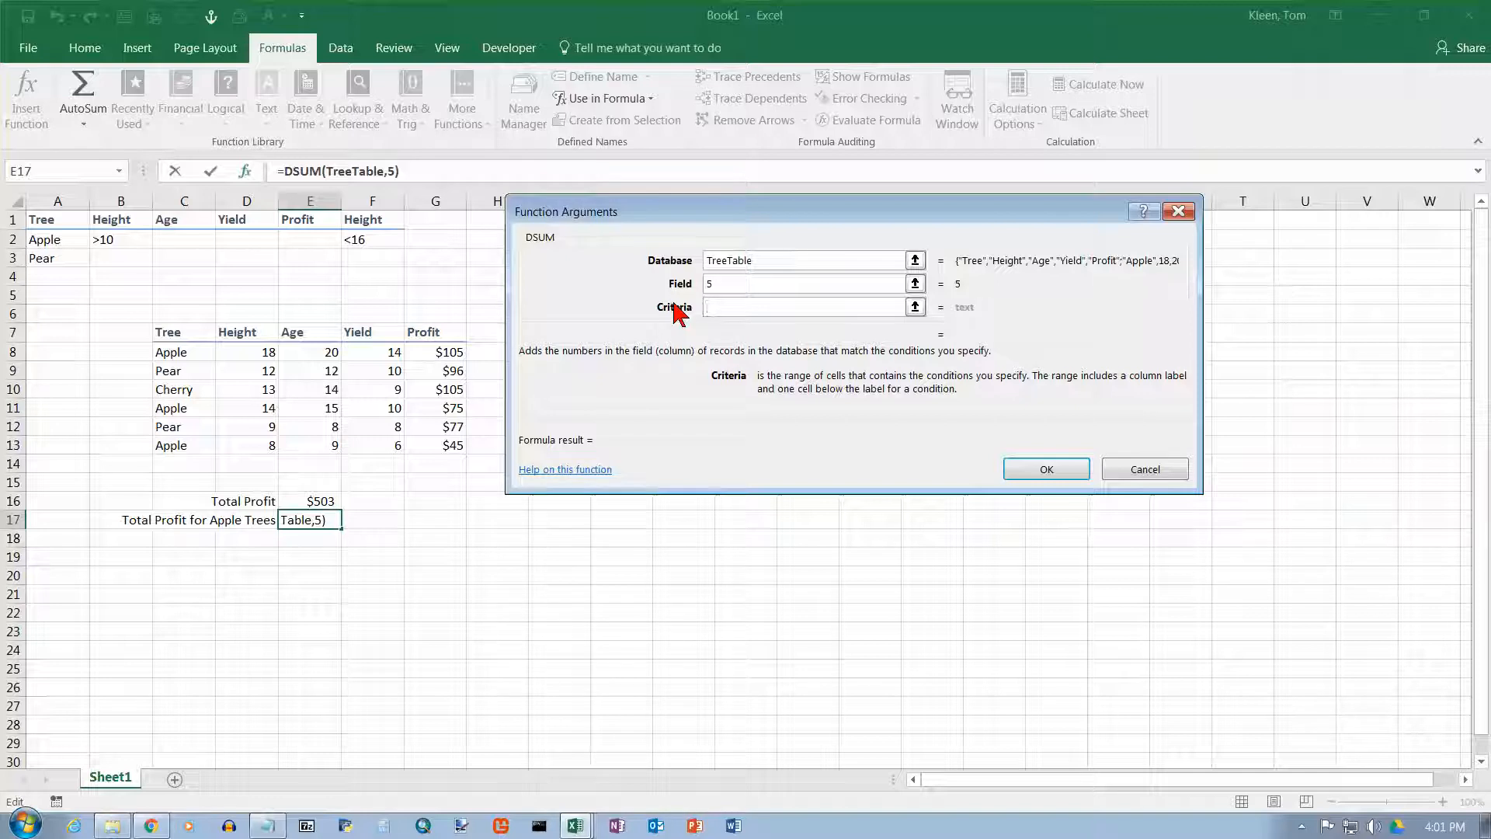
pyautogui.moveTo(45, 222); pyautogui.dragTo(373, 258)
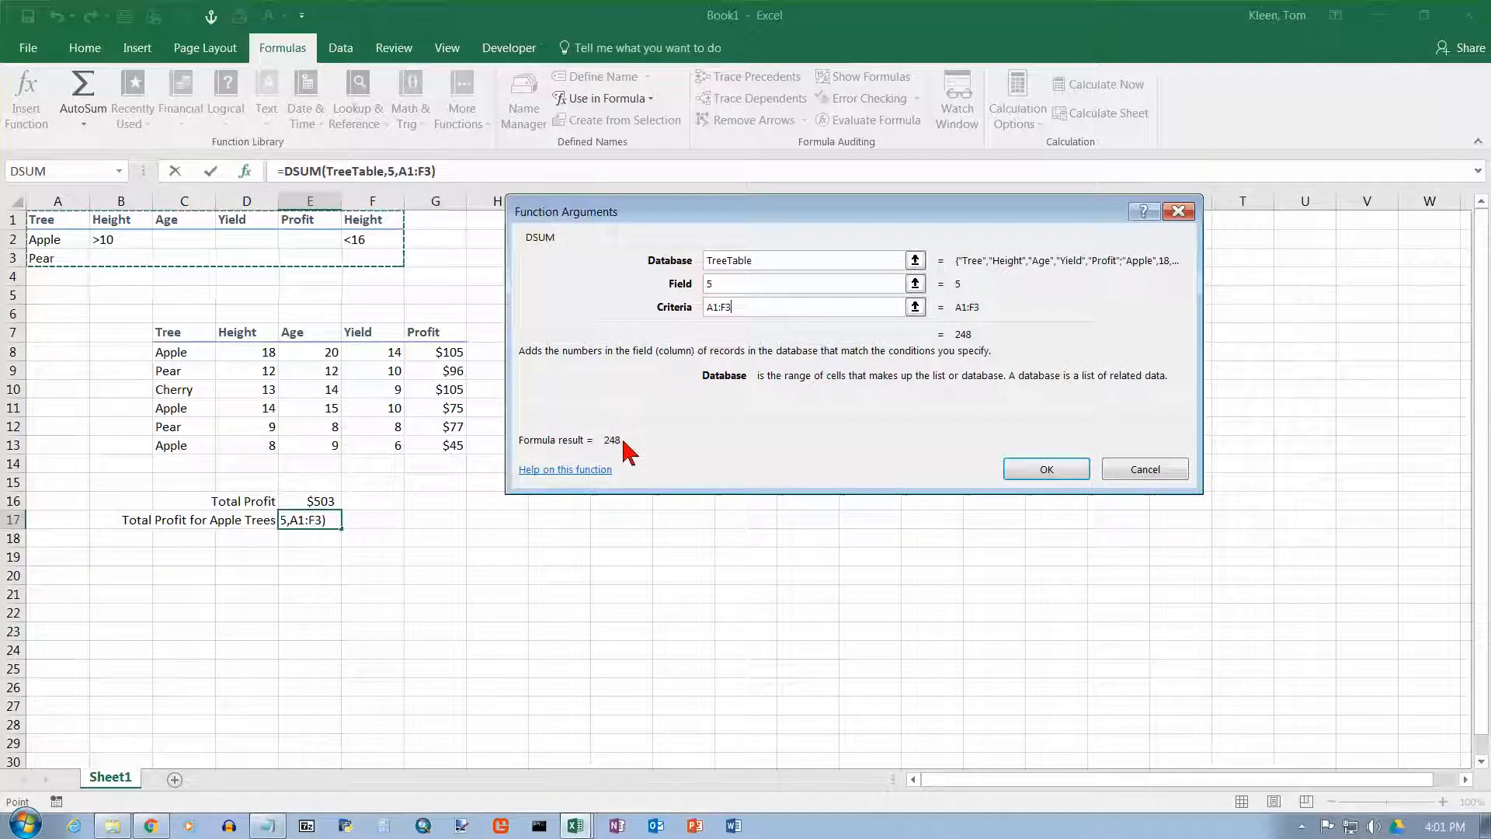
pyautogui.click(1047, 469)
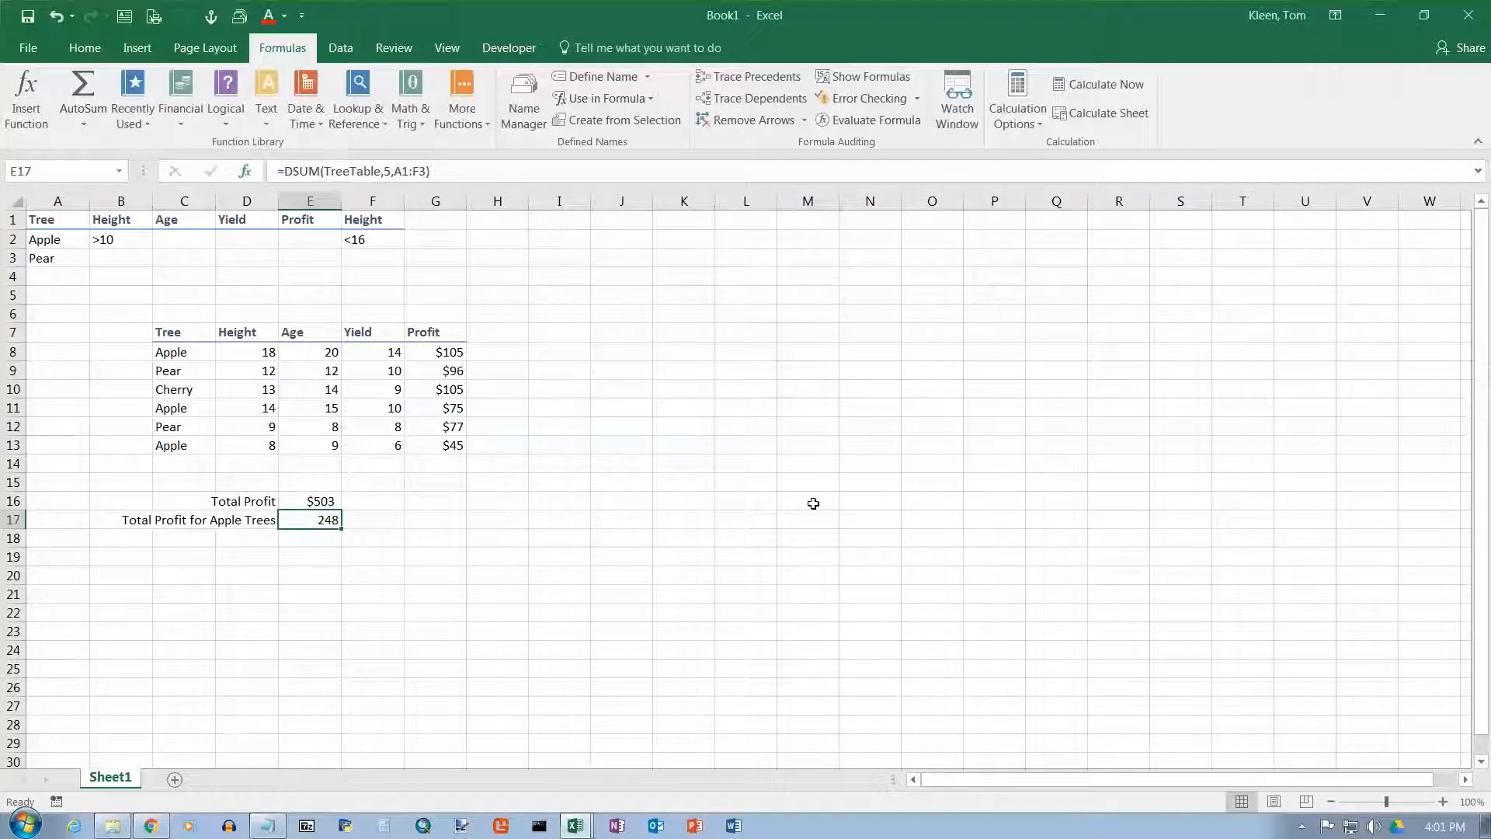